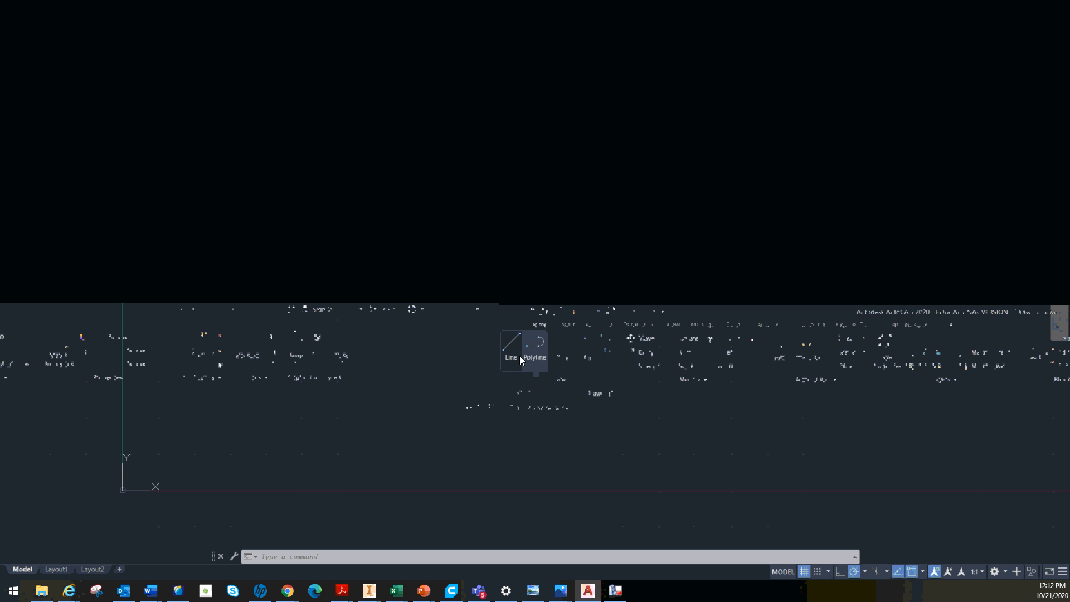
Draw a single line 10 units long at an angle of 32 degrees
left_click(518, 351)
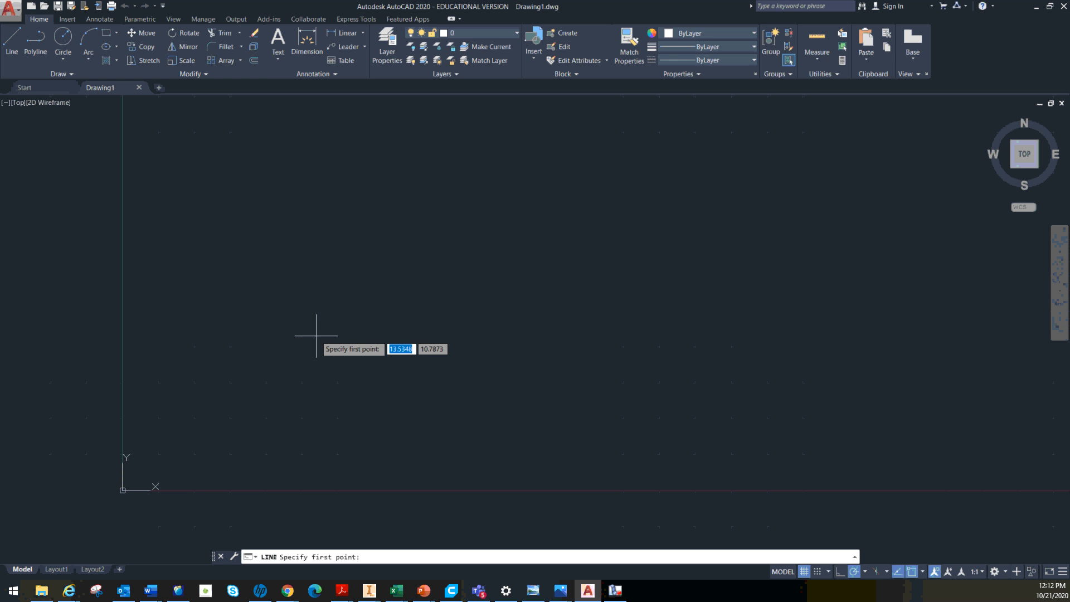
left_click(286, 330)
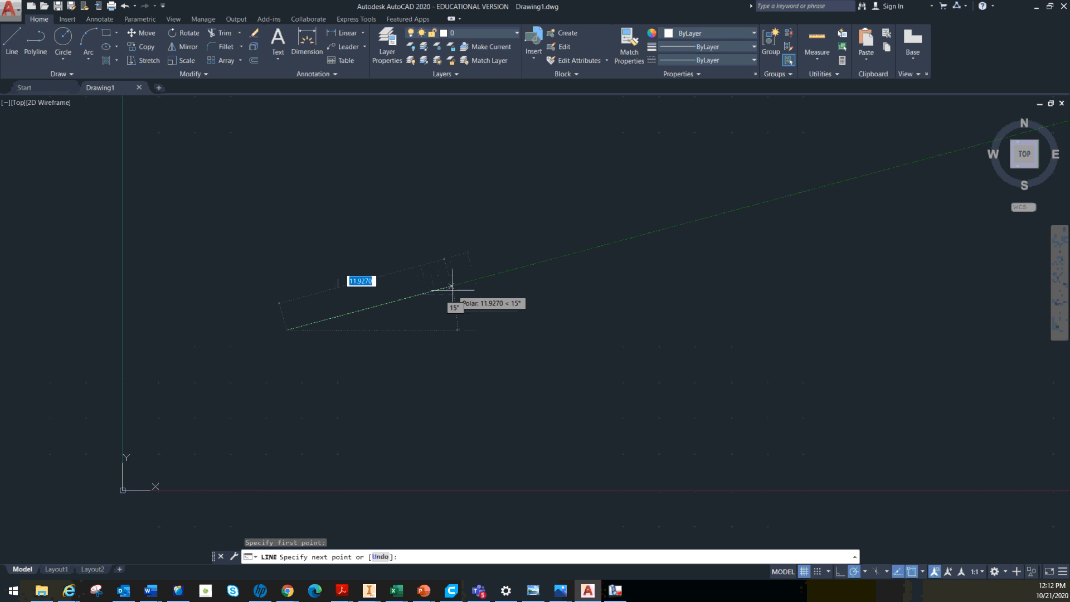
type("10")
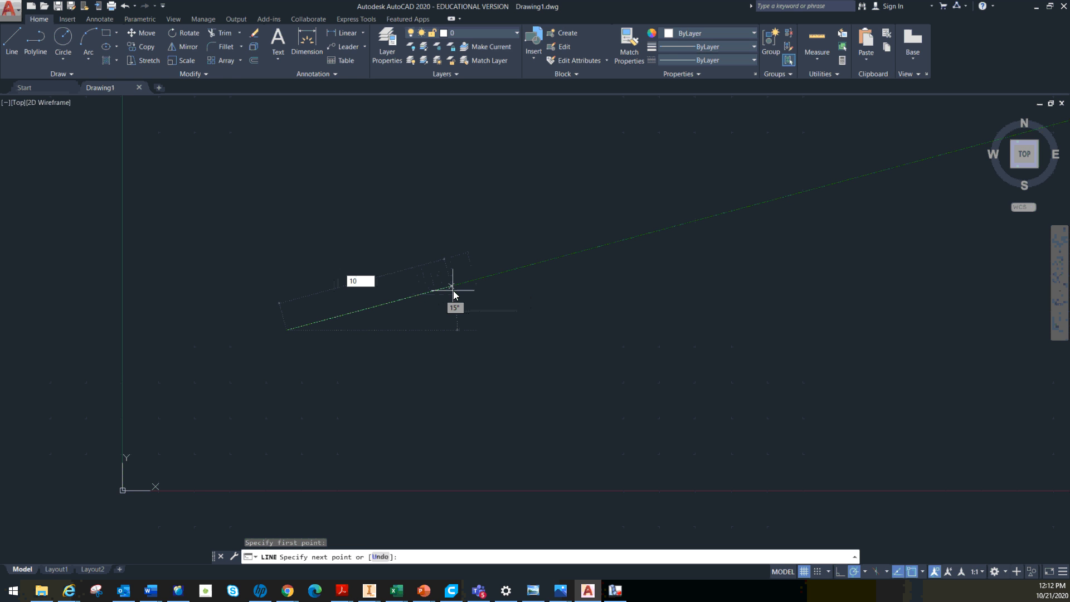
key("Tab")
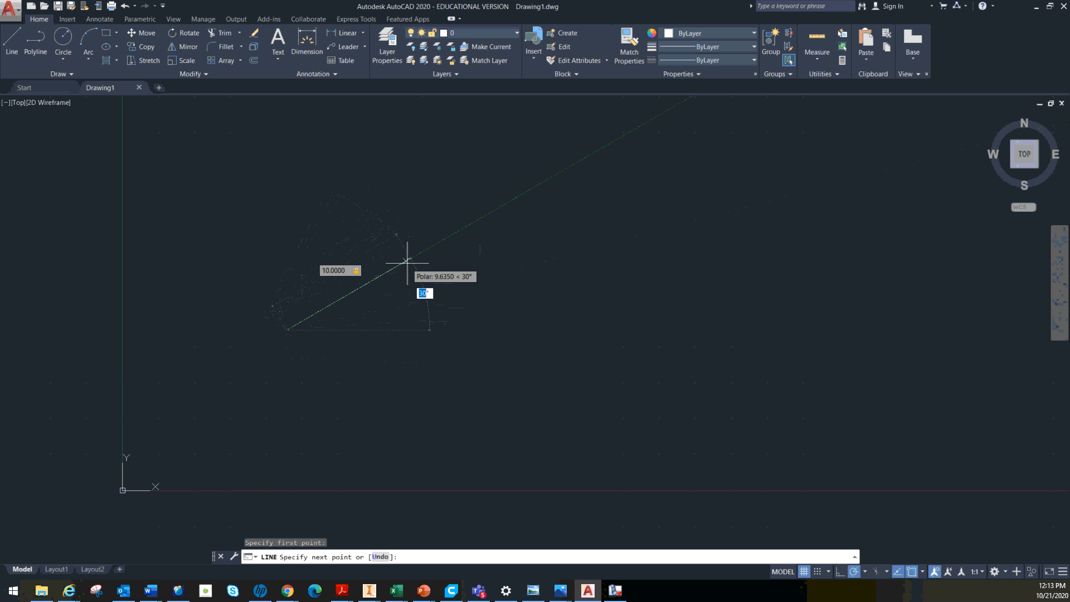
type("32")
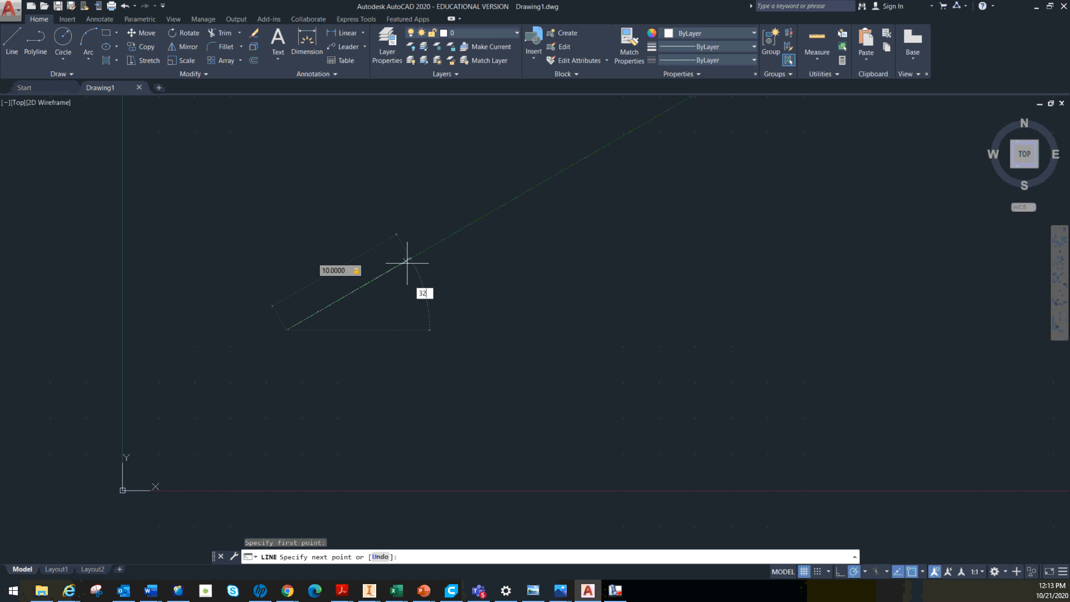
key("Return")
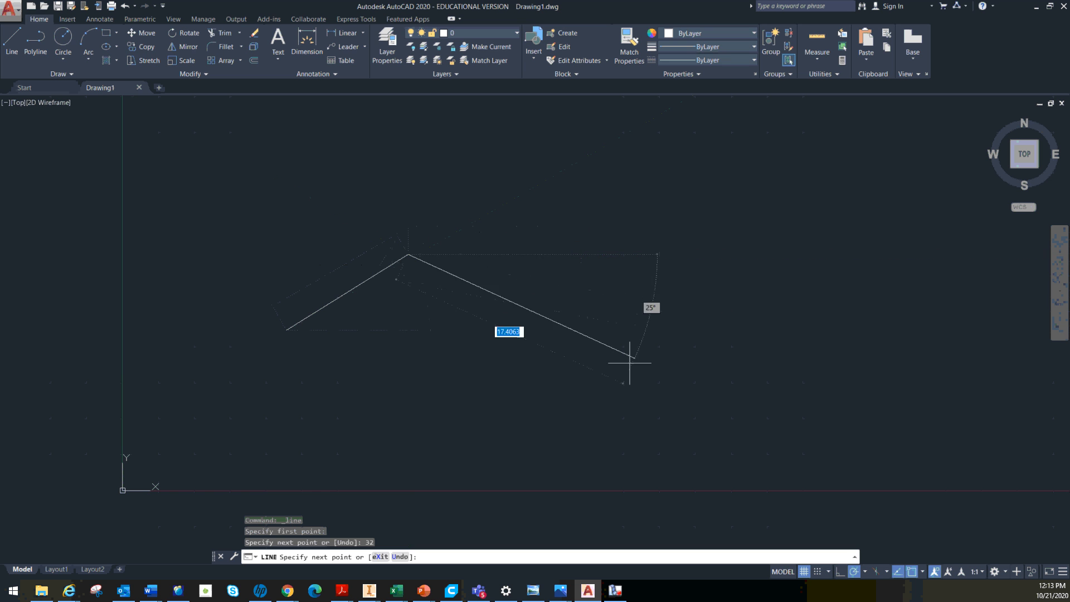
key("Escape")
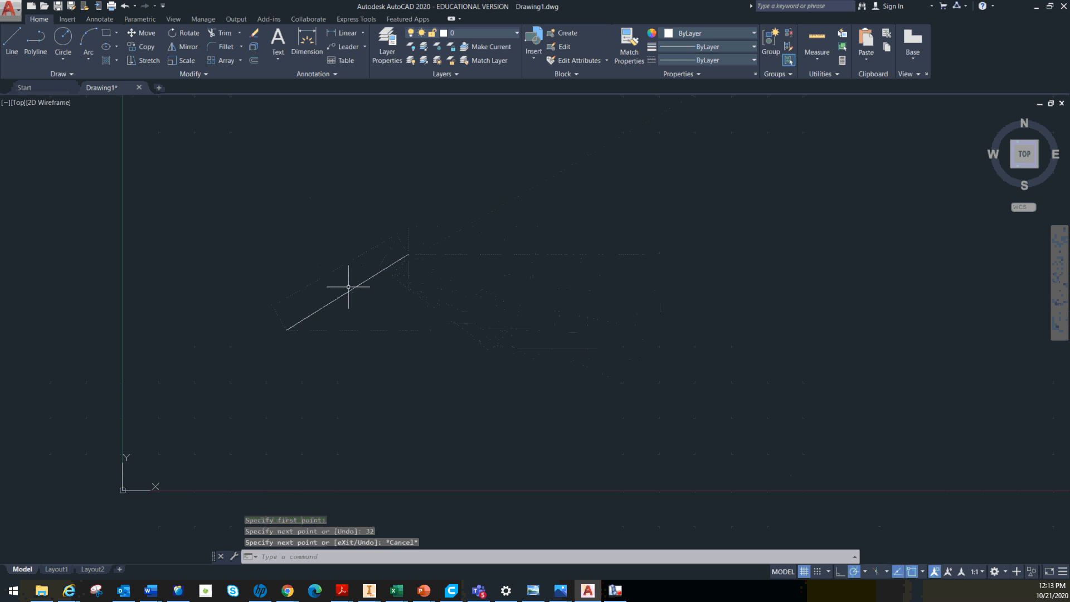
Try to stretch the angled line by its upper endpoint and delete the line
left_click(348, 288)
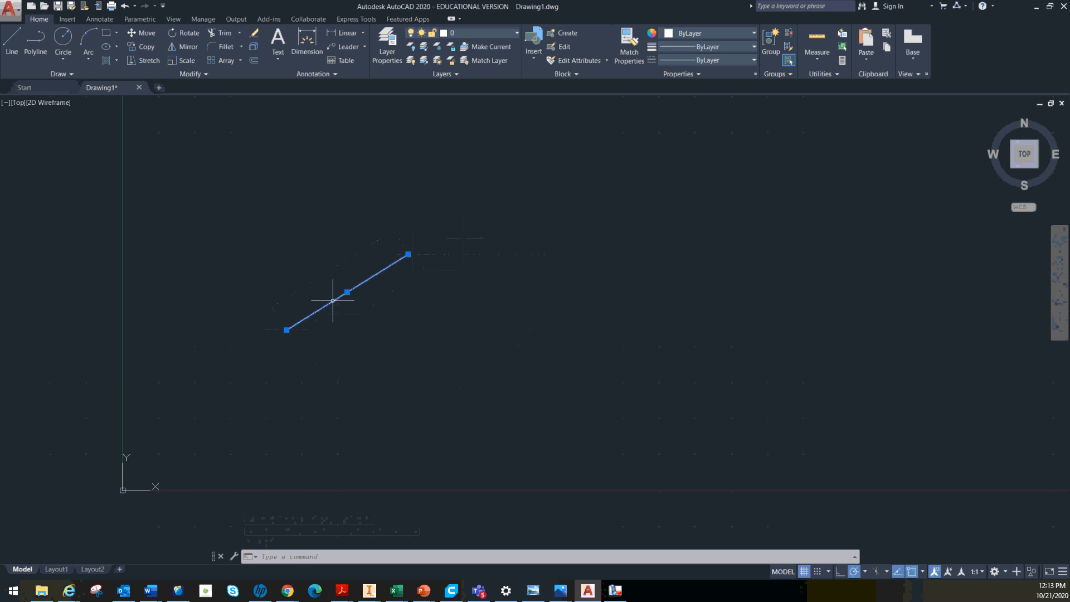
scroll(404, 262, "up", 2)
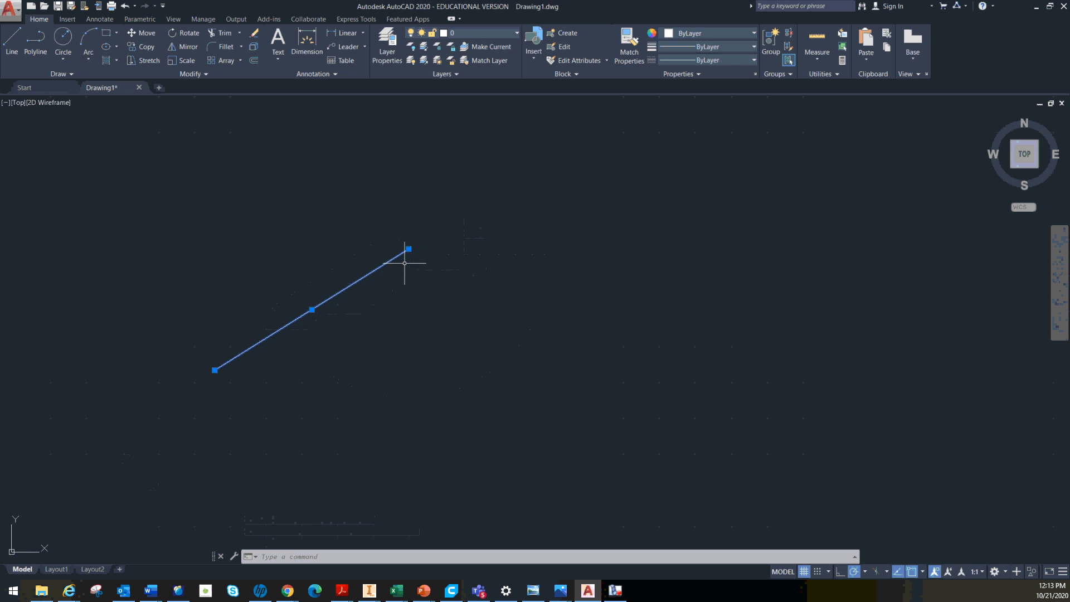
left_click(409, 250)
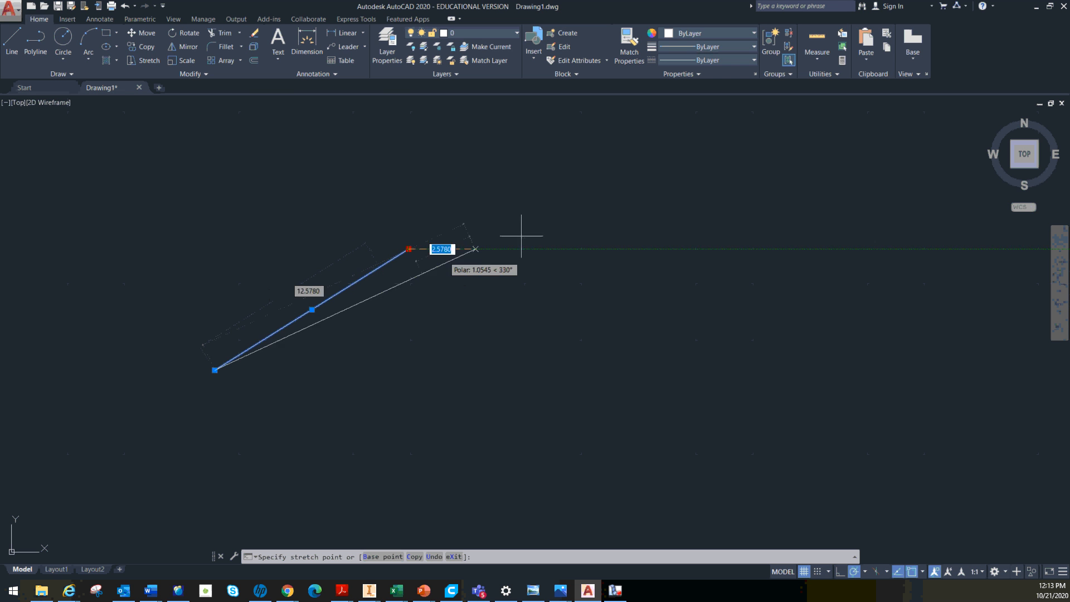
key("Escape")
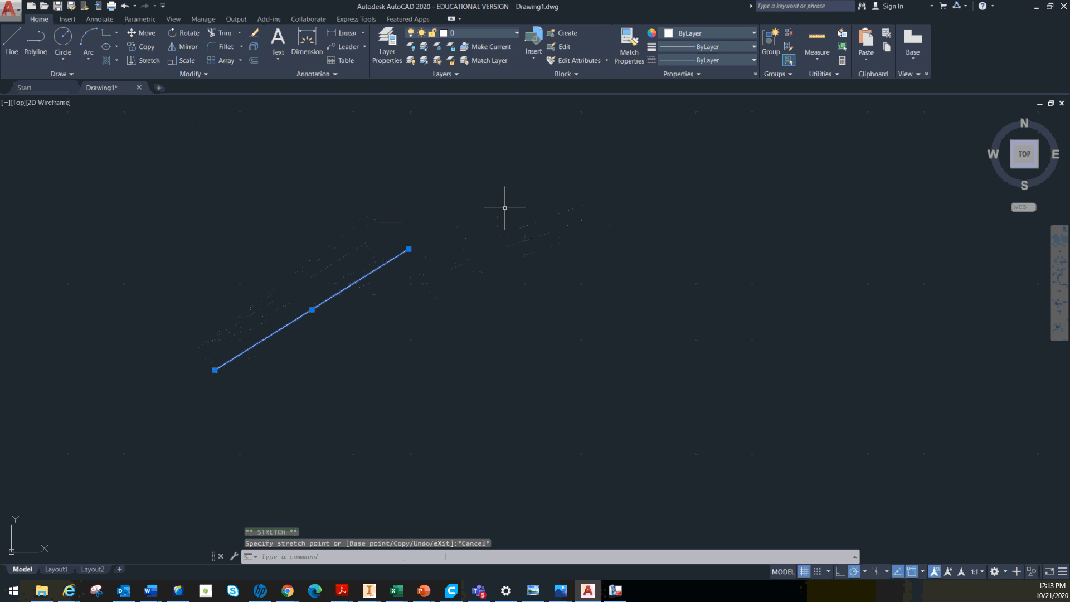
left_click(341, 294)
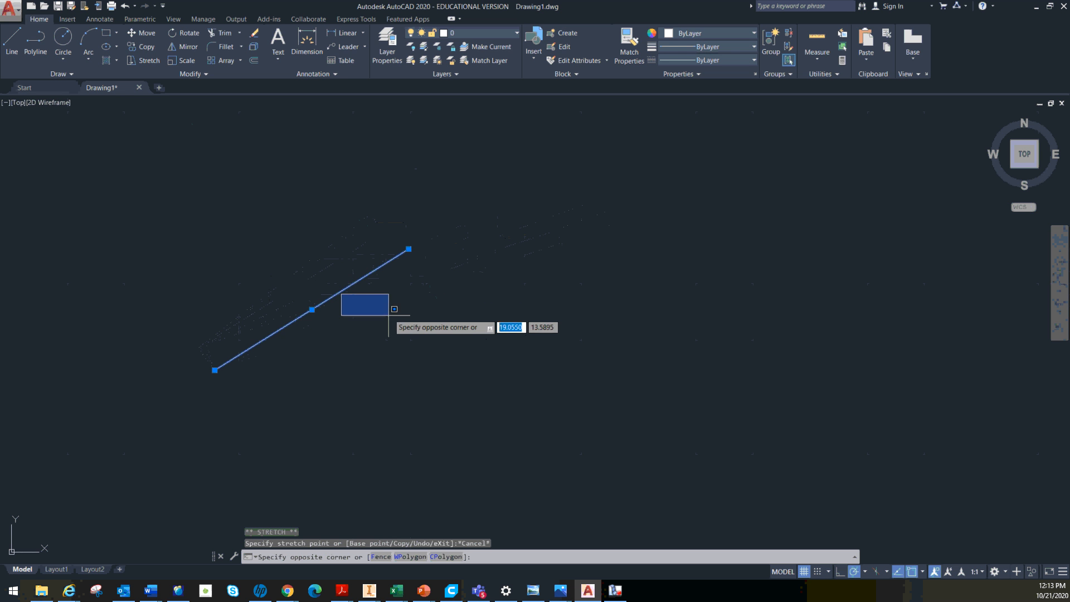
left_click(350, 304)
key("Delete")
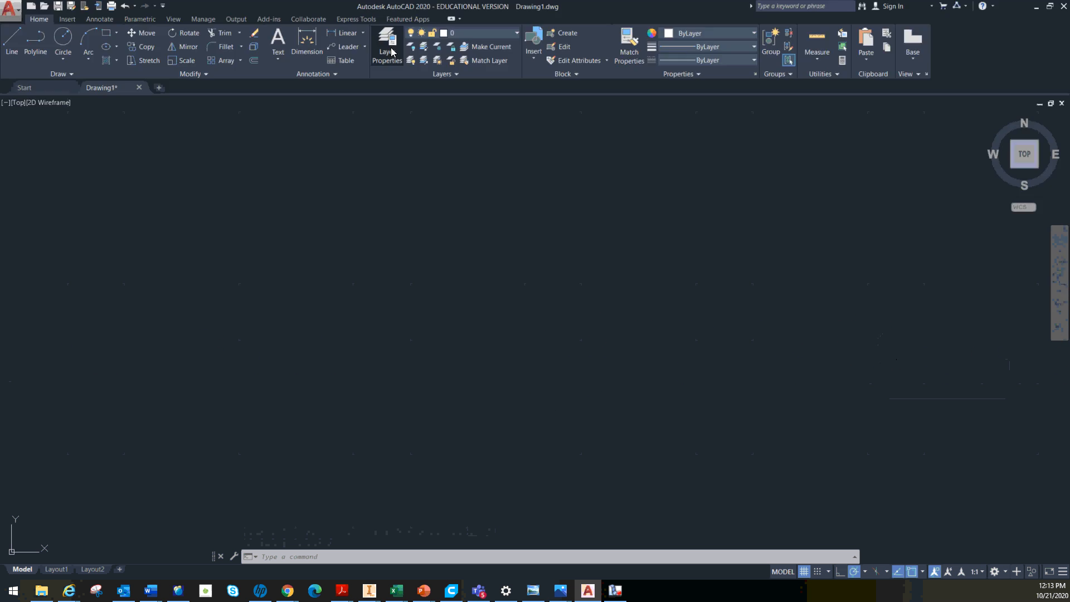
Create a new layer named Construction in an enlarged Layer Properties Manager
left_click(391, 52)
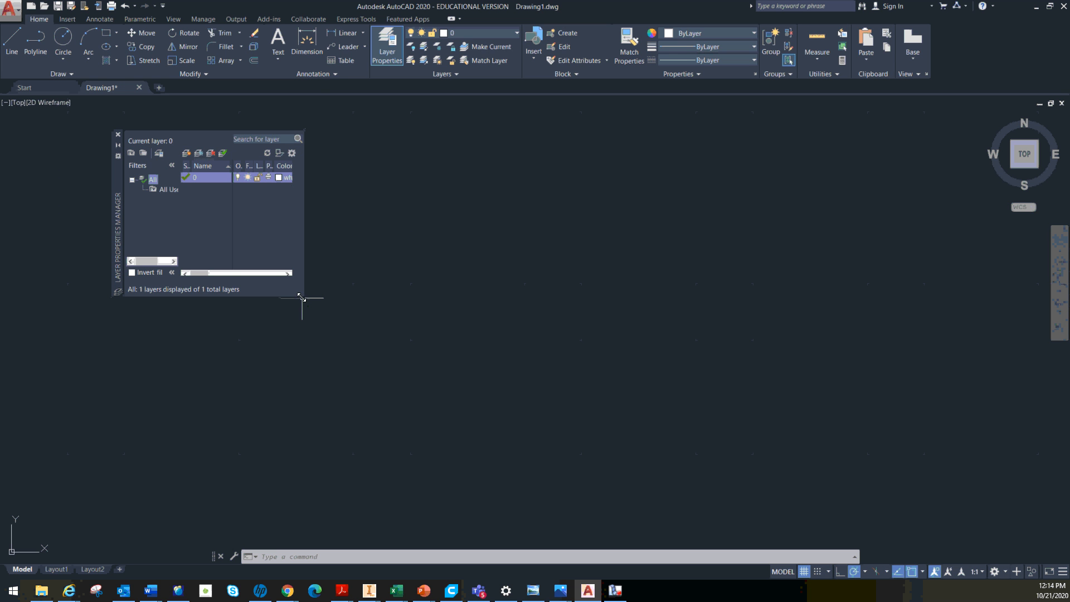
left_click_drag(301, 297, 460, 366)
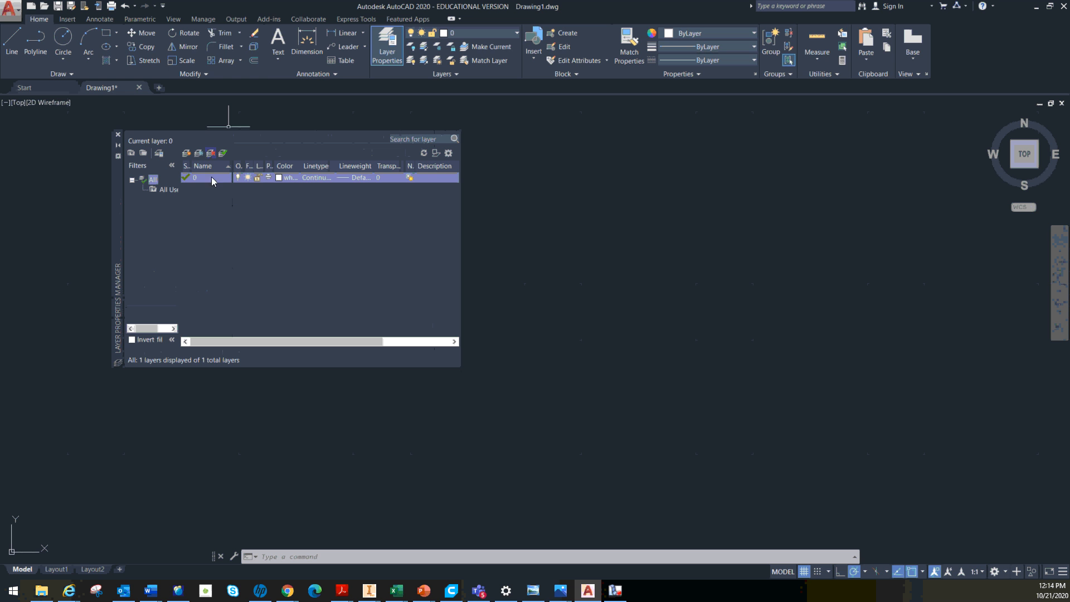
left_click(187, 154)
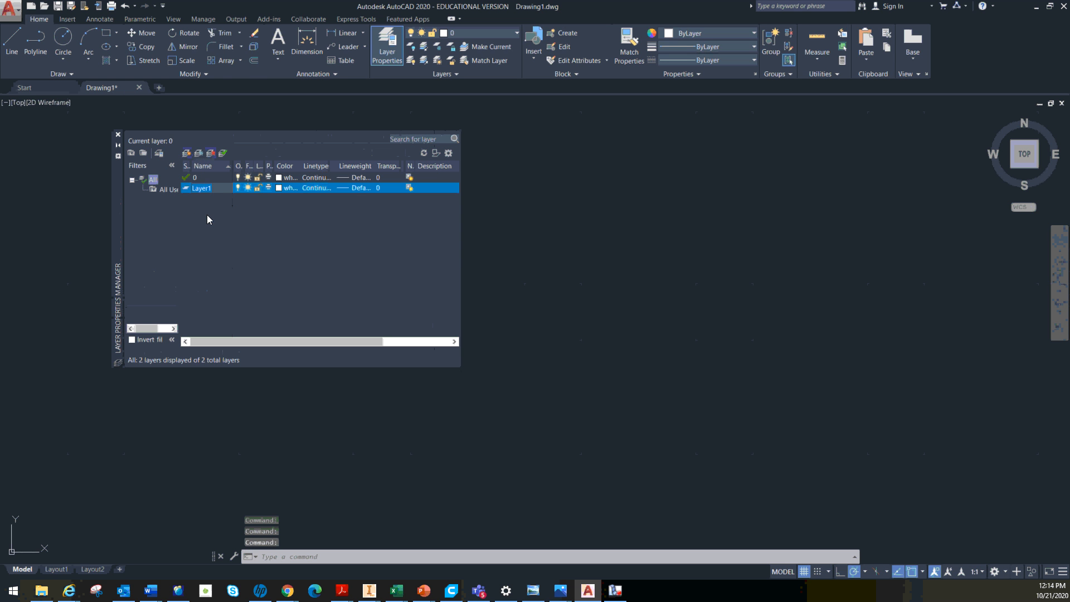
type("Cons")
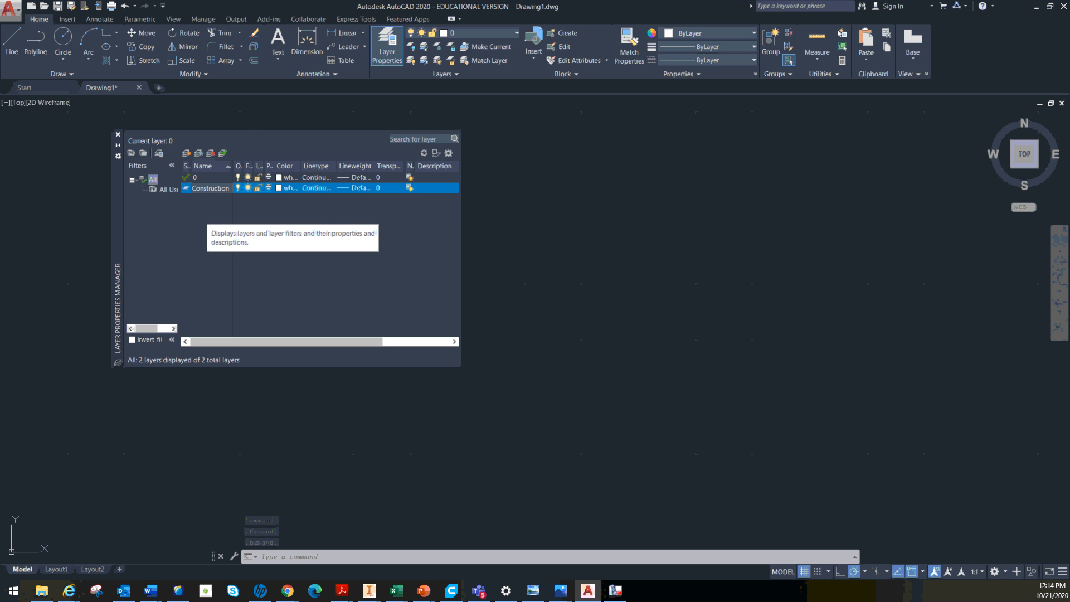
type("truction")
key("Return")
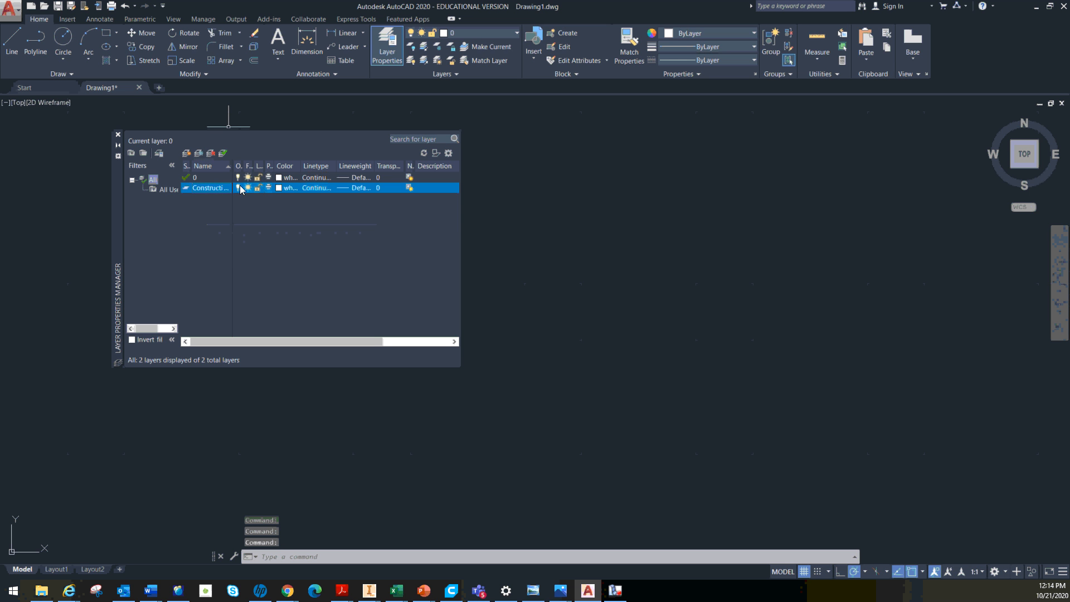
Set the Construction layer's color to index color 130 and close the layer manager
left_click(279, 188)
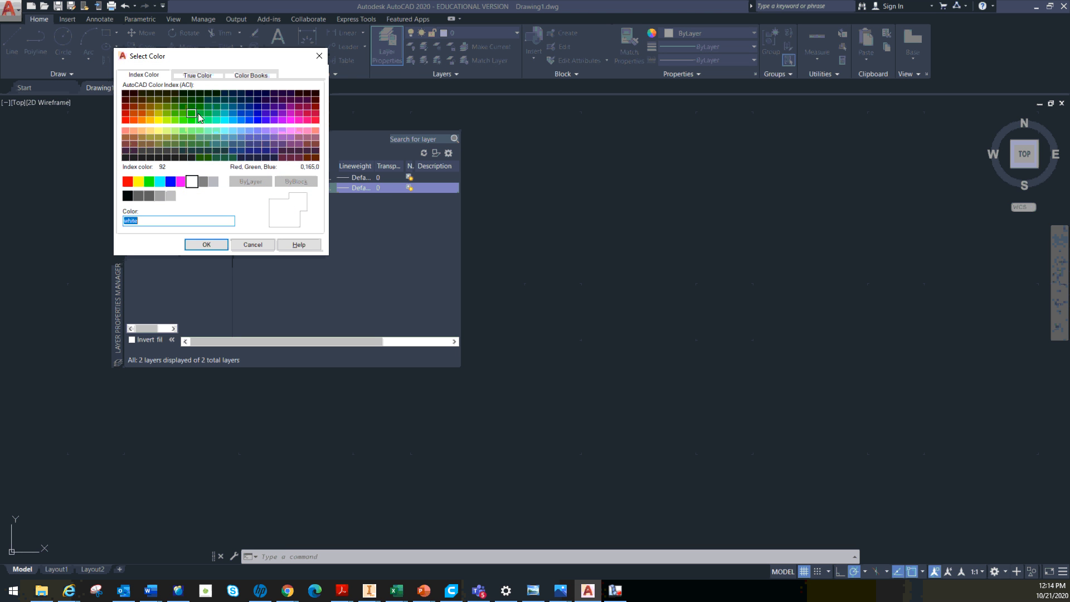
left_click(222, 118)
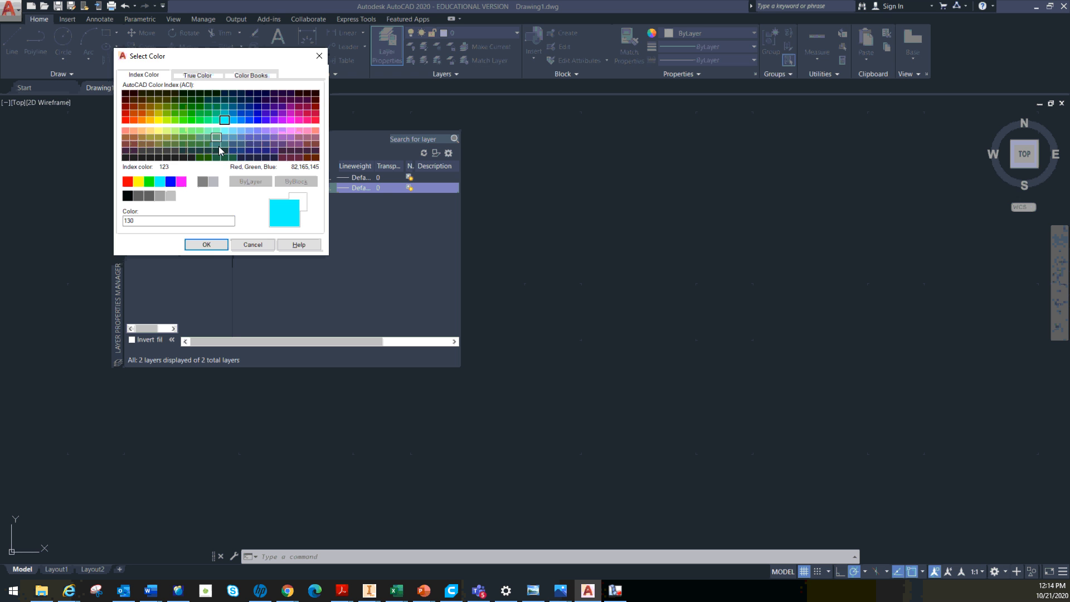
left_click(206, 244)
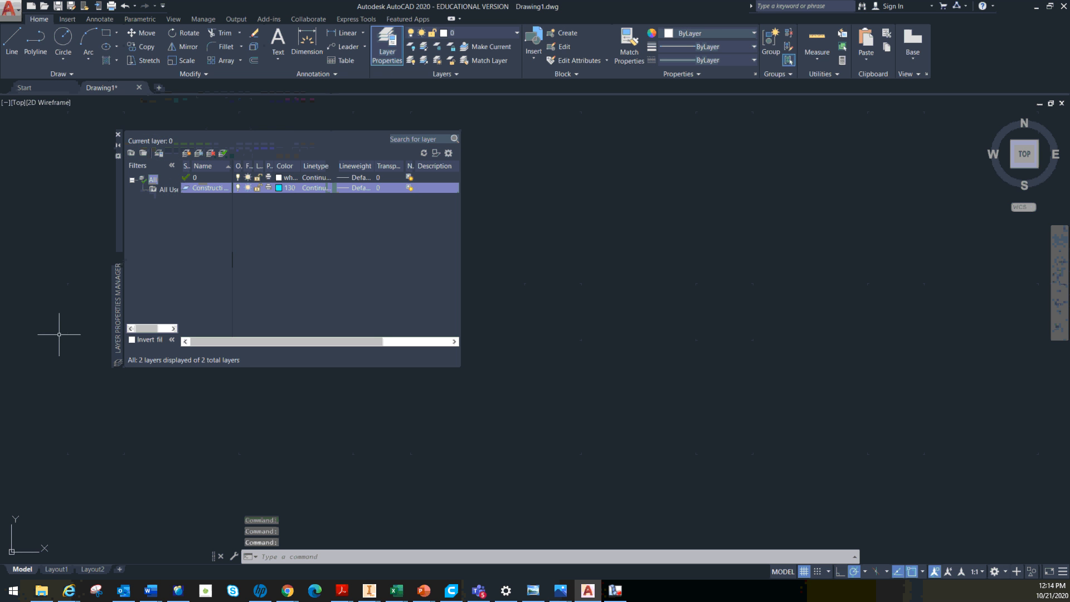
left_click(118, 134)
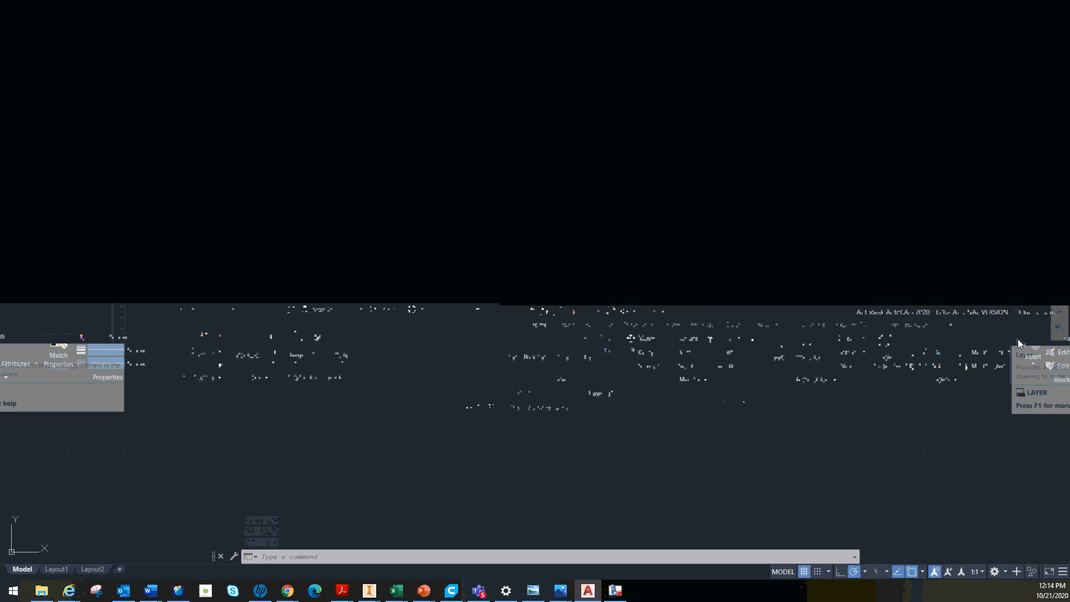
Make the Construction layer current and draw a single horizontal line across the middle of the drawing area
left_click(491, 33)
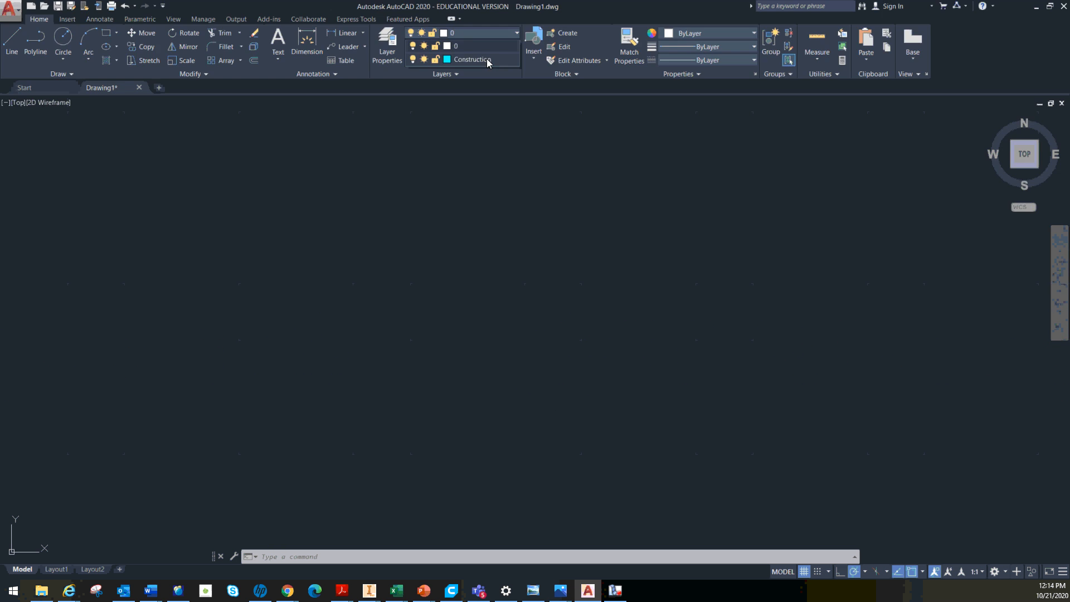
left_click(487, 60)
left_click(12, 39)
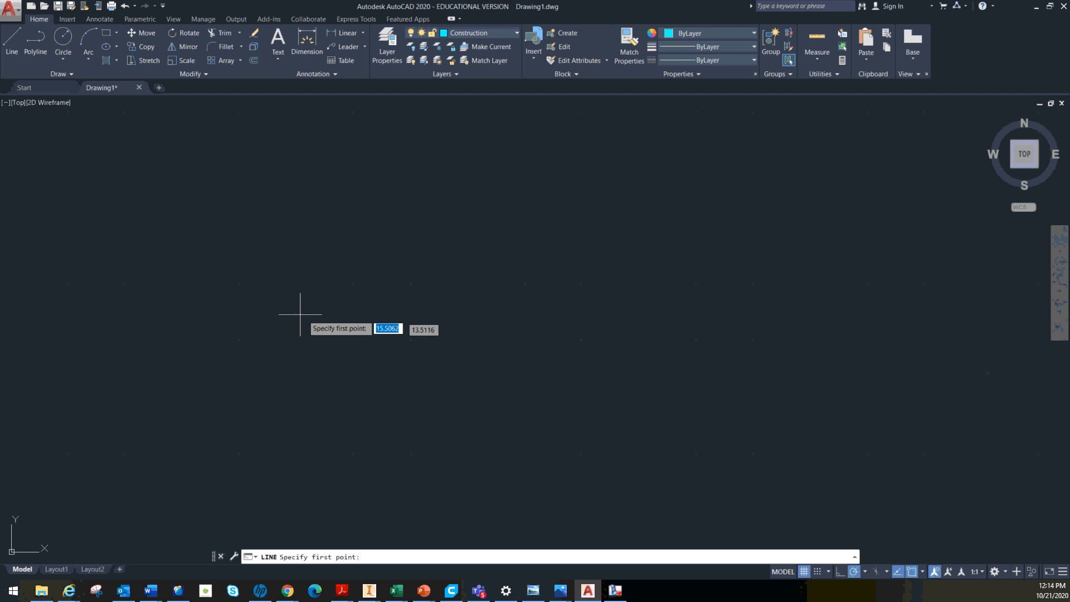
left_click(291, 313)
left_click(515, 313)
key("Escape")
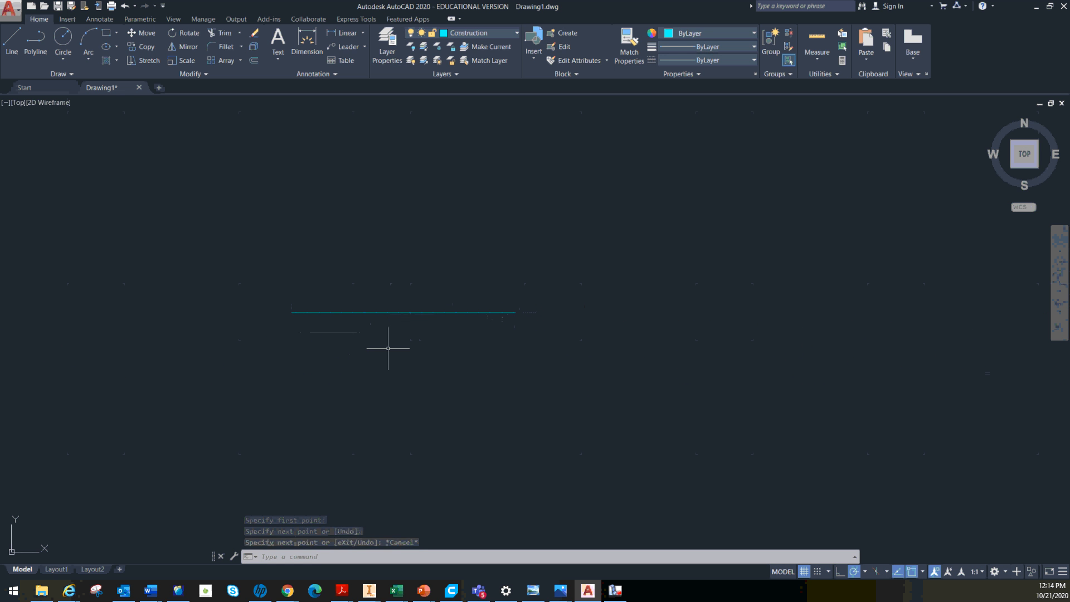
Reassign the horizontal line to layer 0 and clear the selection
left_click(413, 314)
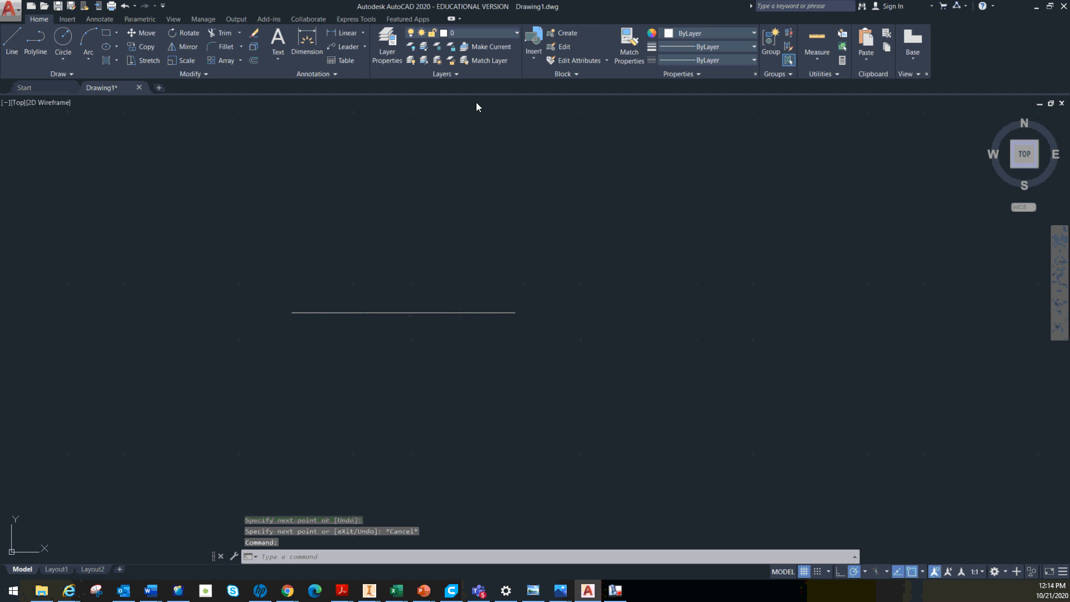
key("Escape")
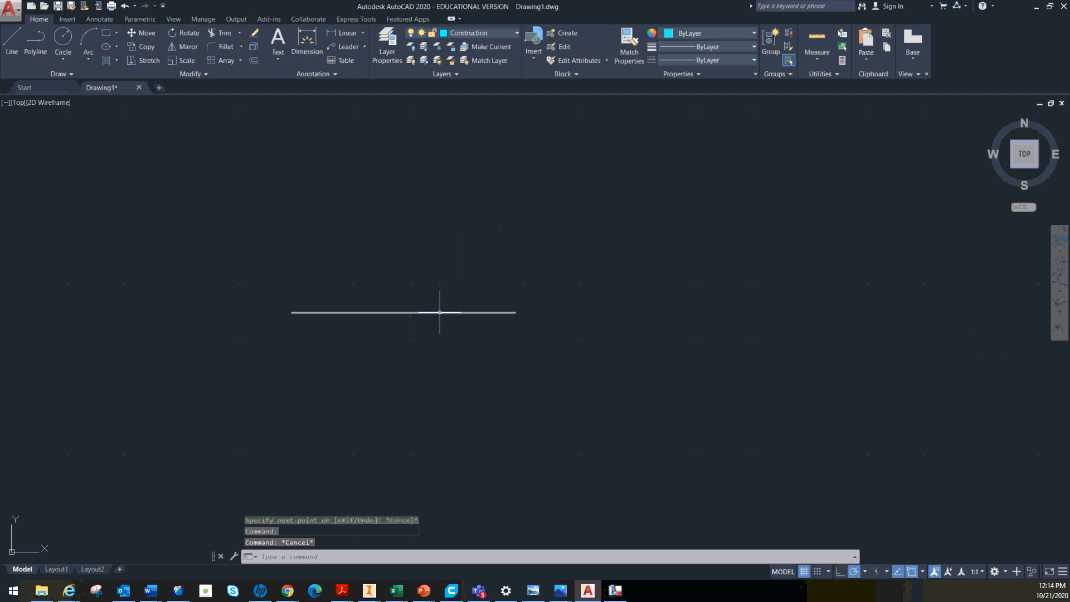
left_click(439, 312)
left_click(511, 35)
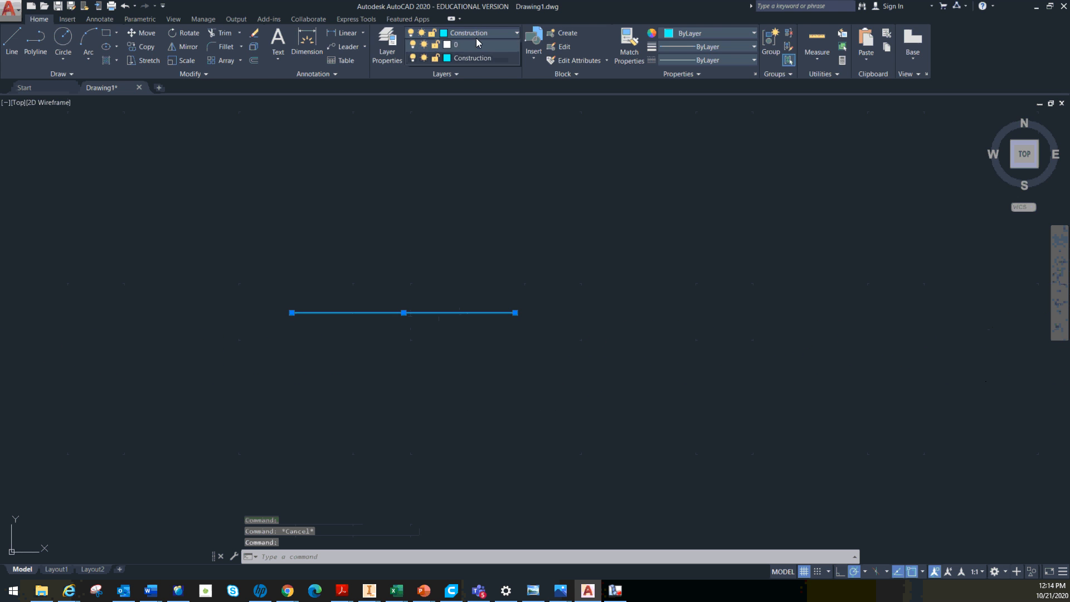
left_click(478, 44)
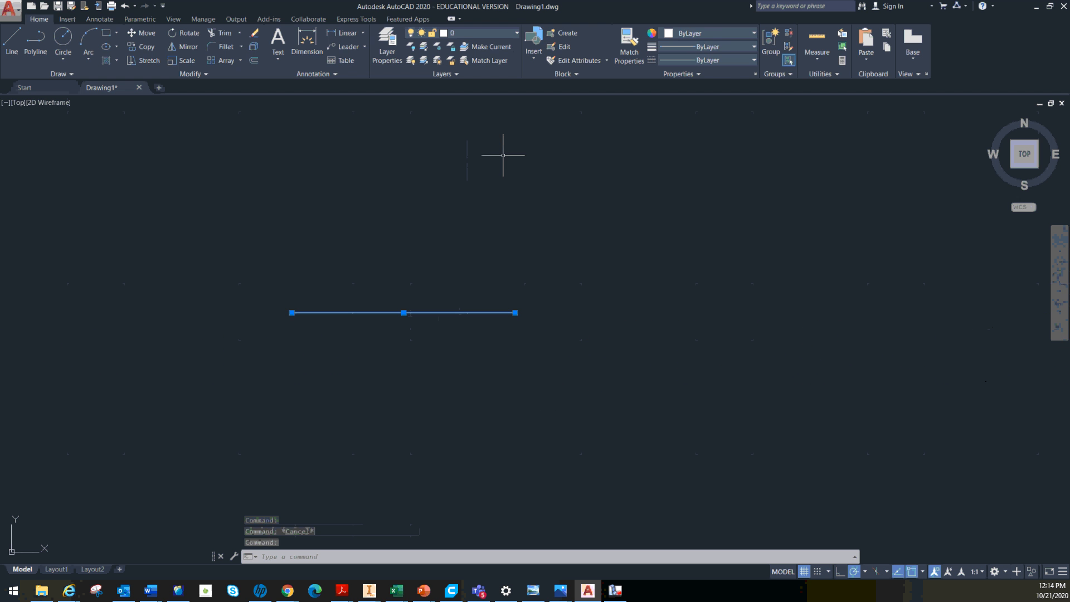
key("Escape")
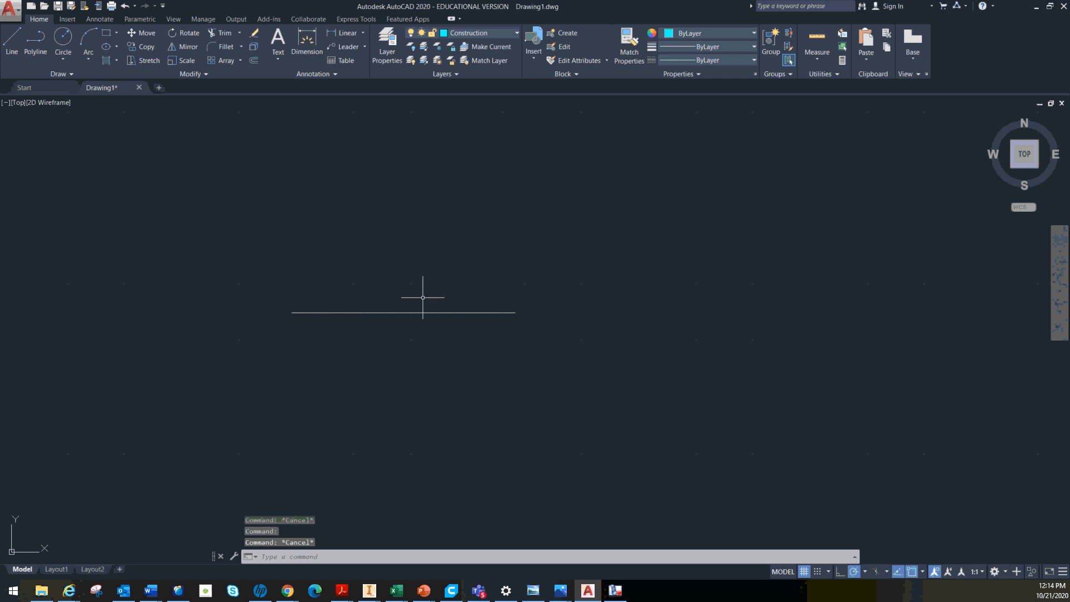
Assign the horizontal line to the Construction layer and deselect it
left_click(419, 311)
left_click(418, 312)
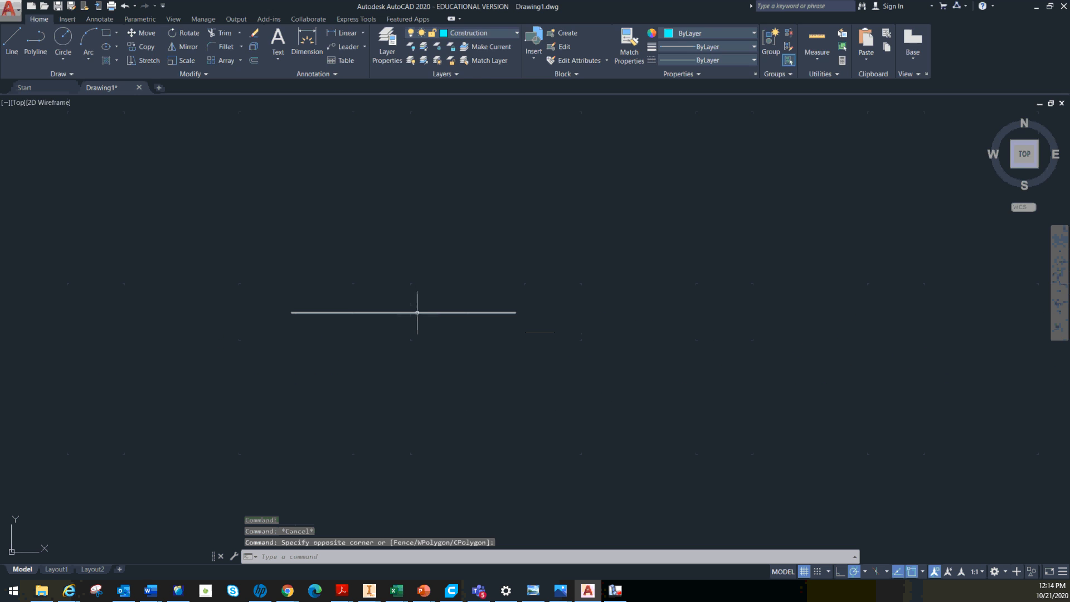
left_click(513, 33)
left_click(474, 55)
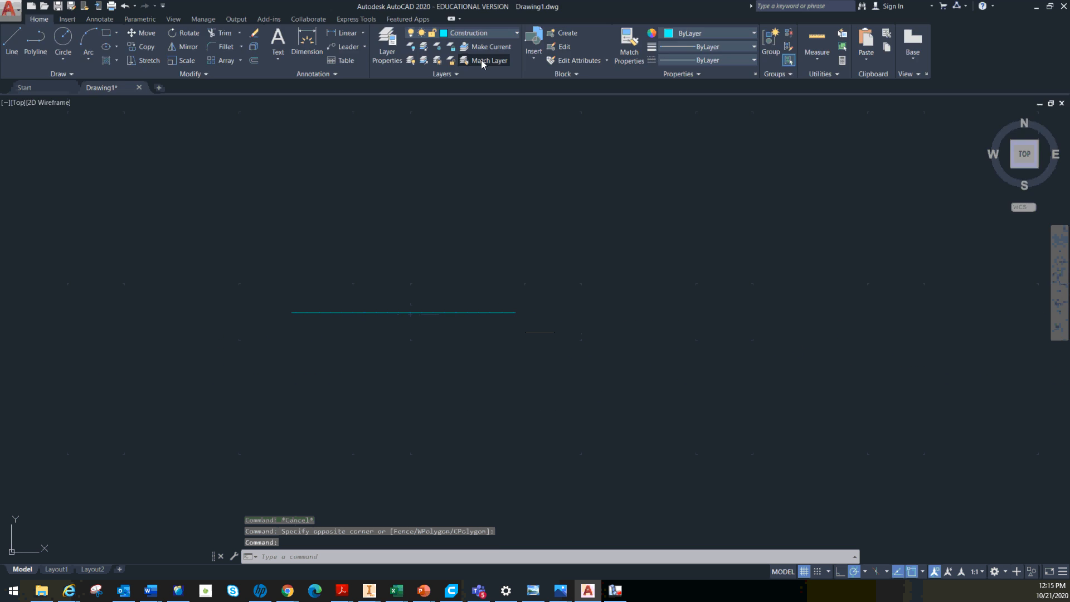
left_click(450, 209)
key("Escape")
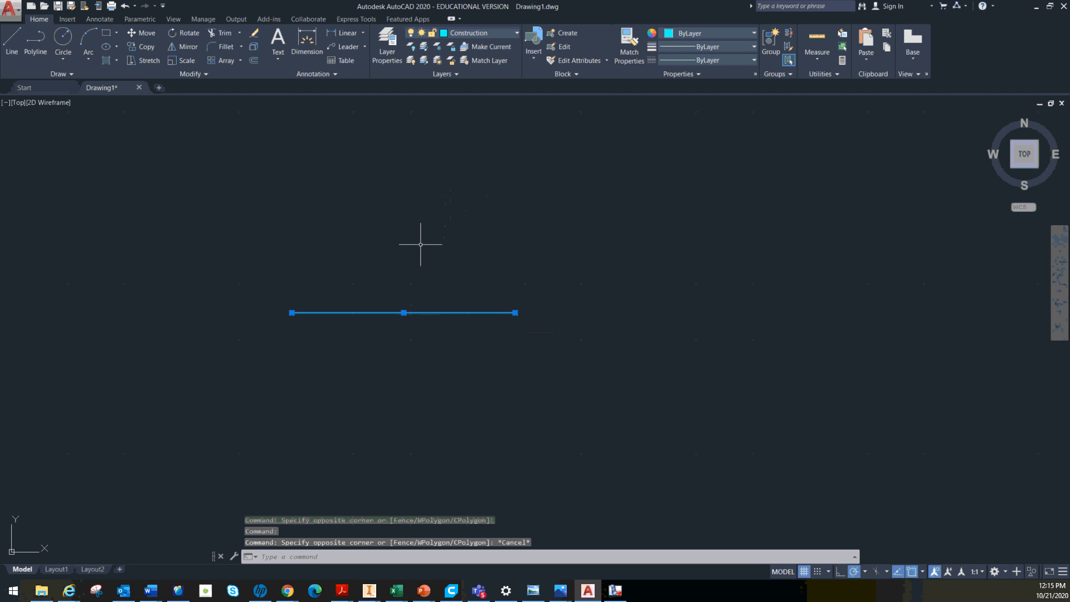
key("Escape")
key("Escape")
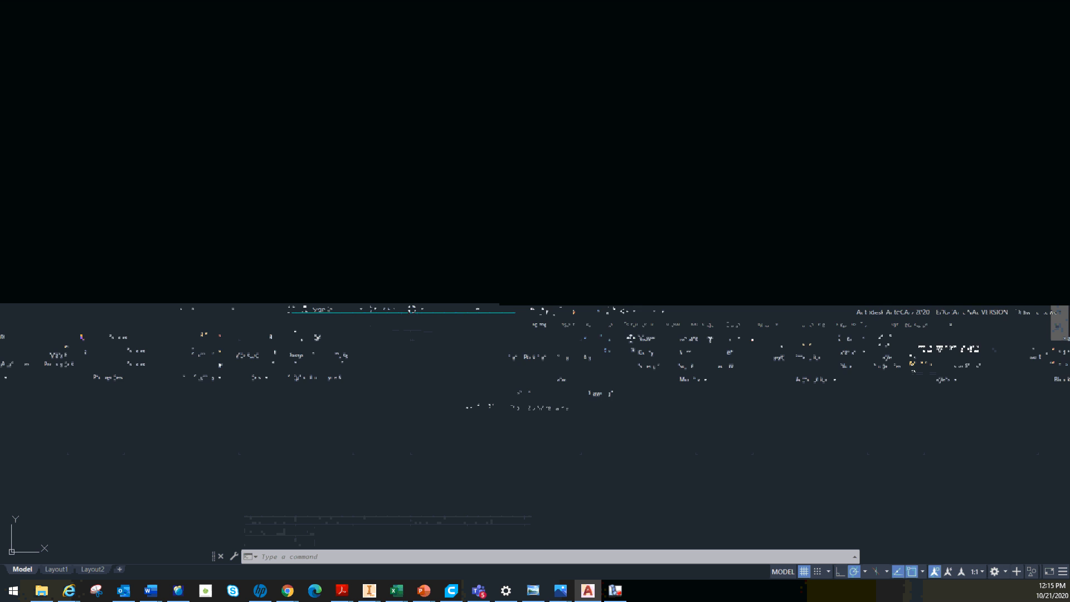
Make layer 0 current and turn off the Construction layer
left_click(468, 265)
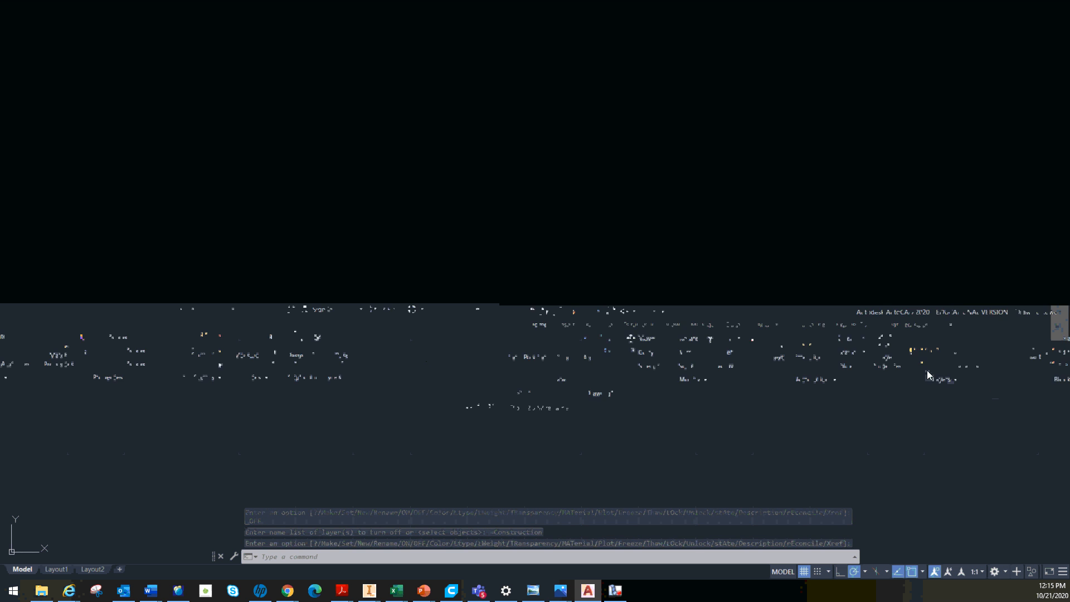
Turn the Construction layer back on and delete the horizontal line drawn on it
left_click(912, 364)
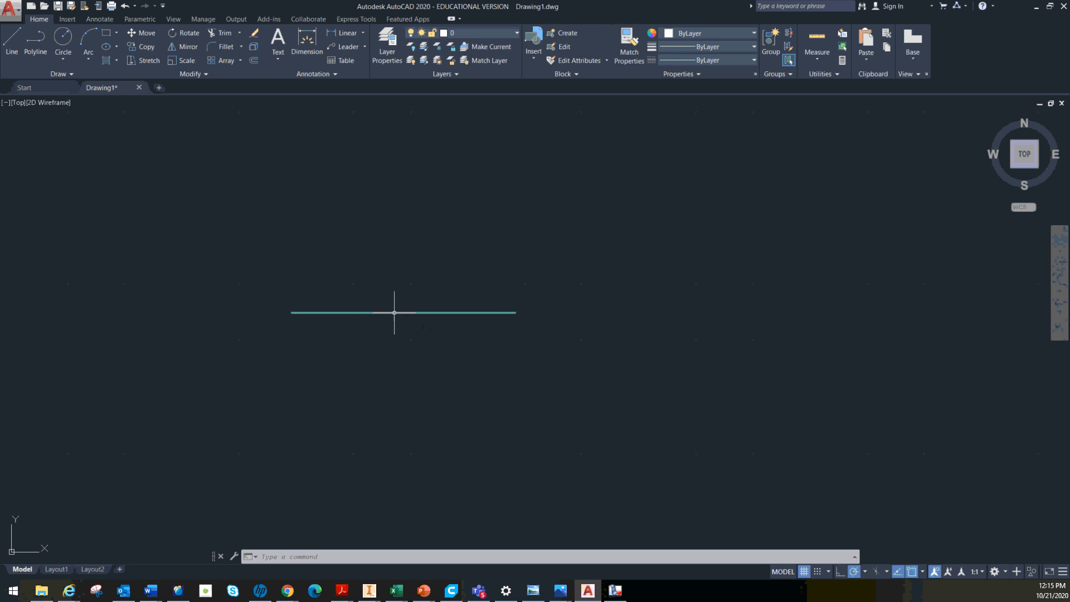
left_click(394, 312)
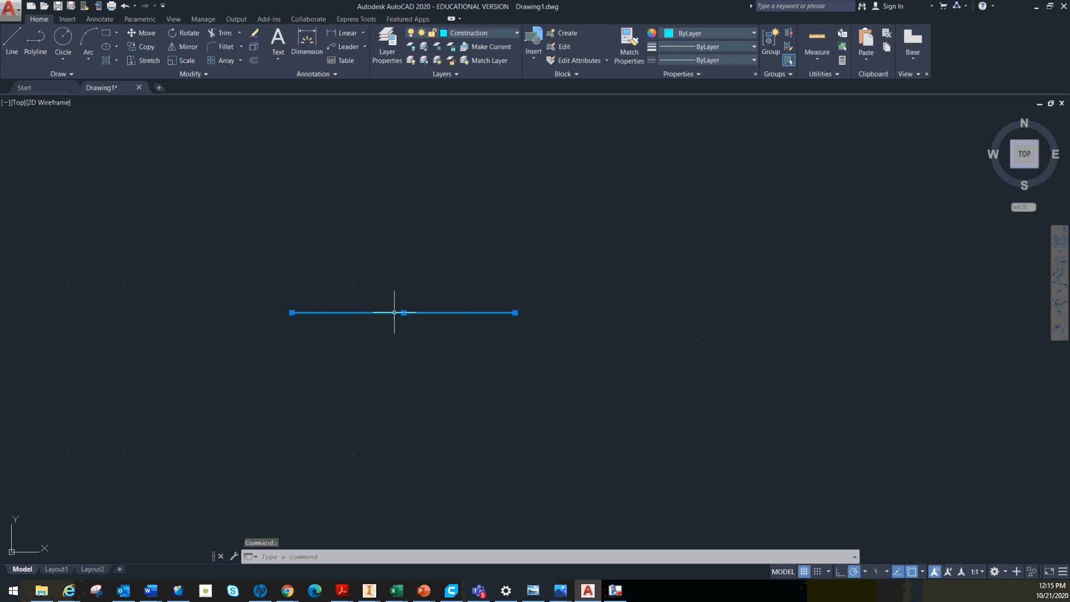
key("Delete")
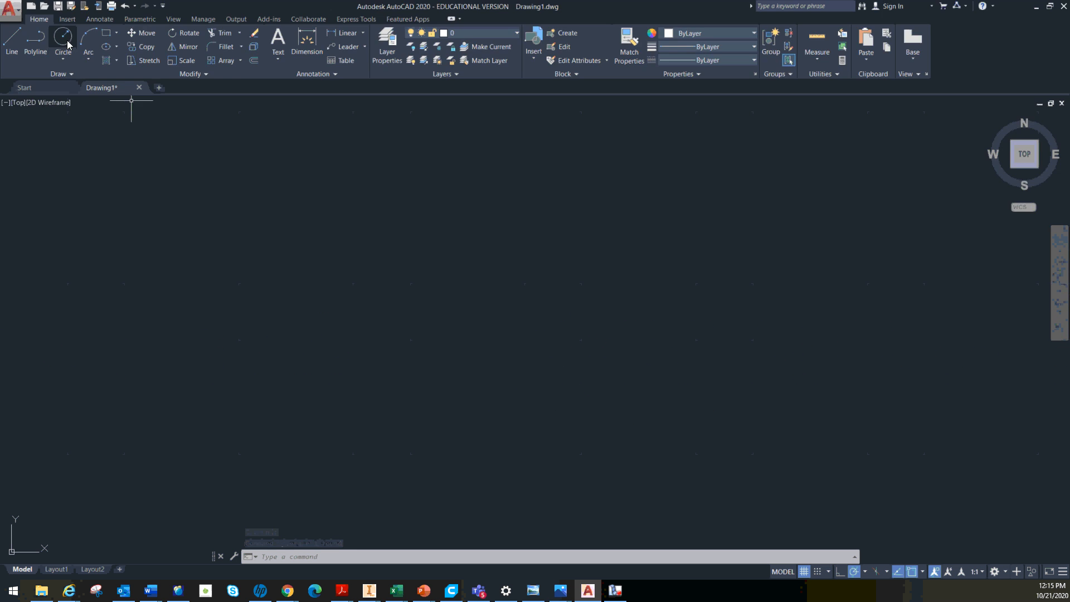
On the Construction layer, draw a horizontal line 5 units long to the right, continued by a 2-unit line straight up
left_click(12, 39)
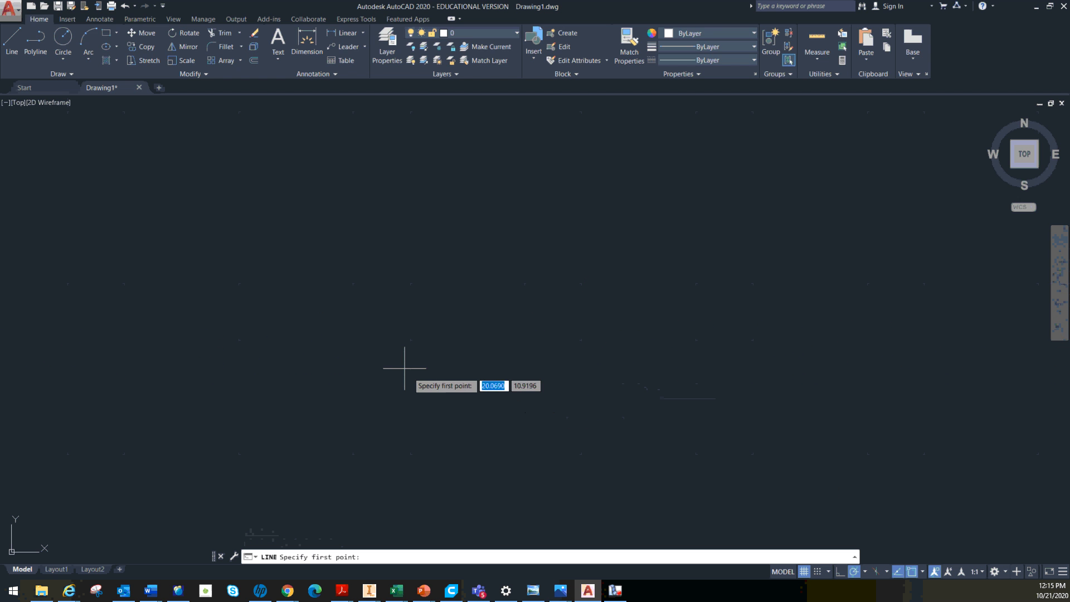
left_click(479, 33)
left_click(468, 55)
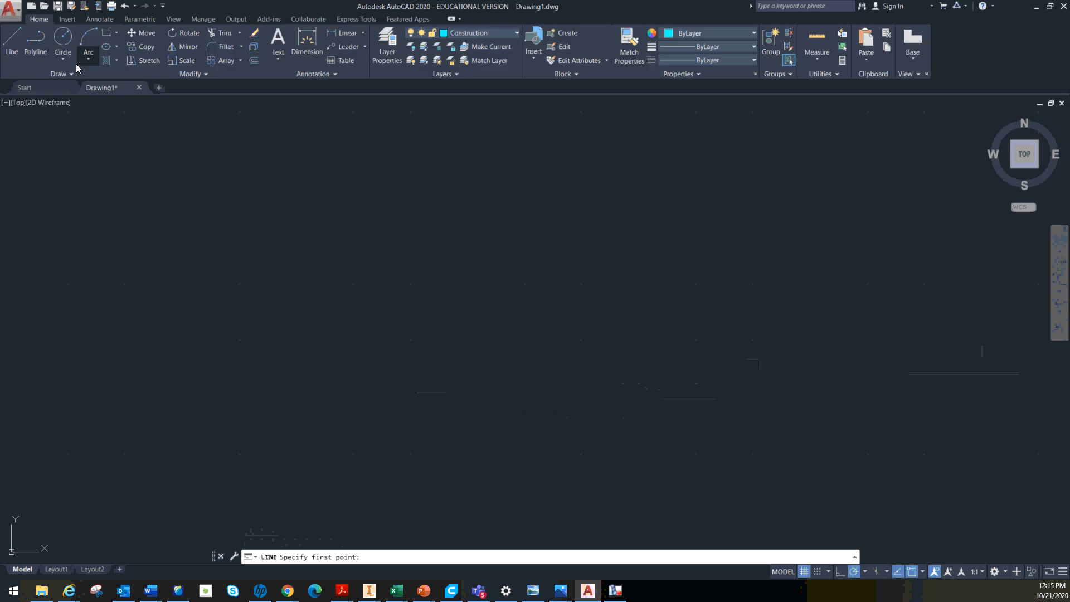
left_click(311, 367)
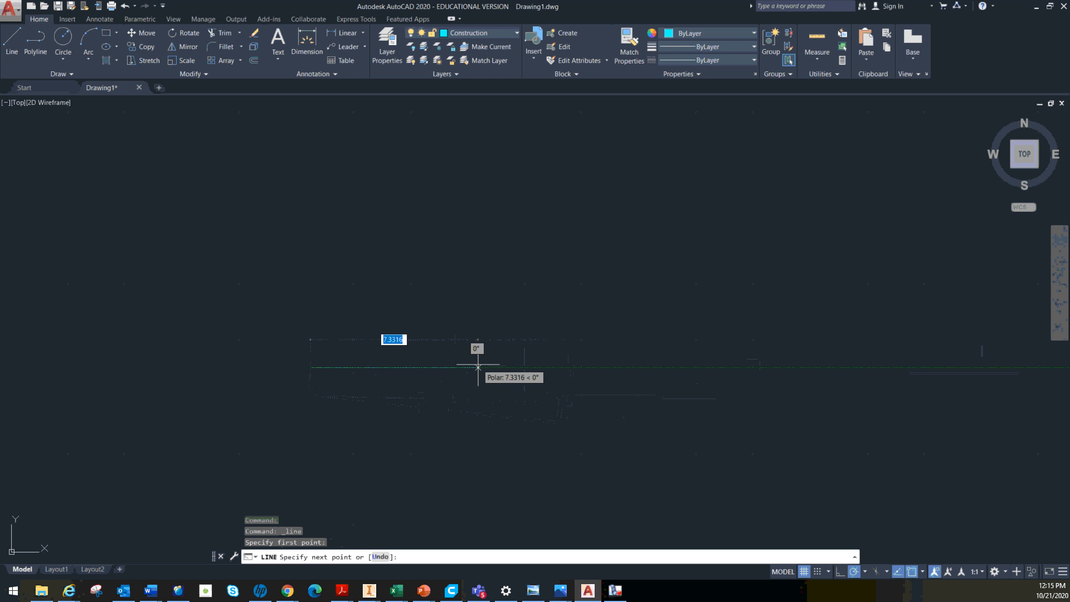
type("5")
key("Return")
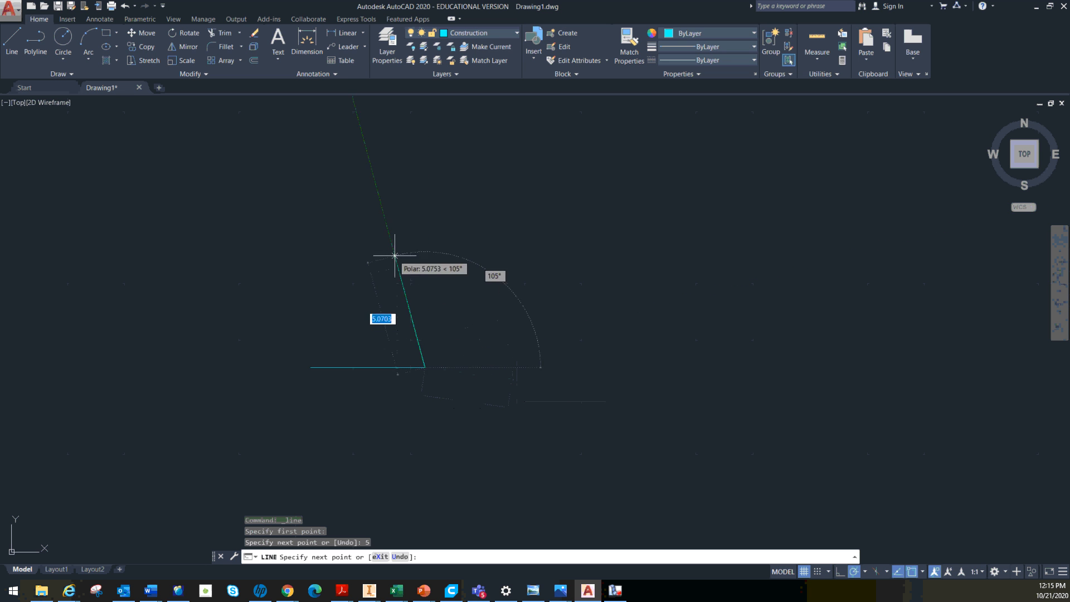
key("Return")
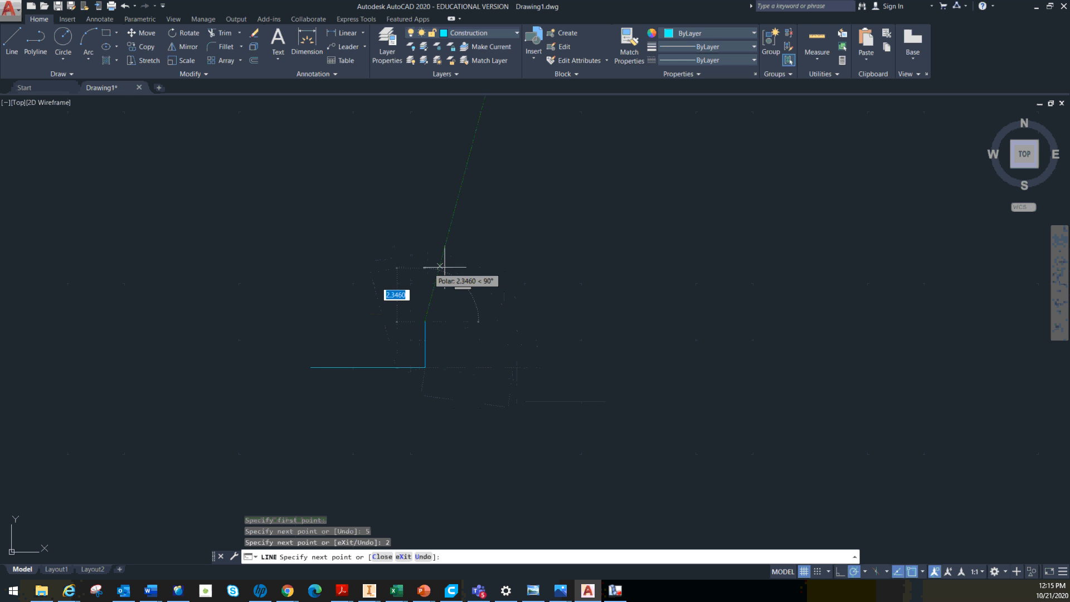
key("Escape")
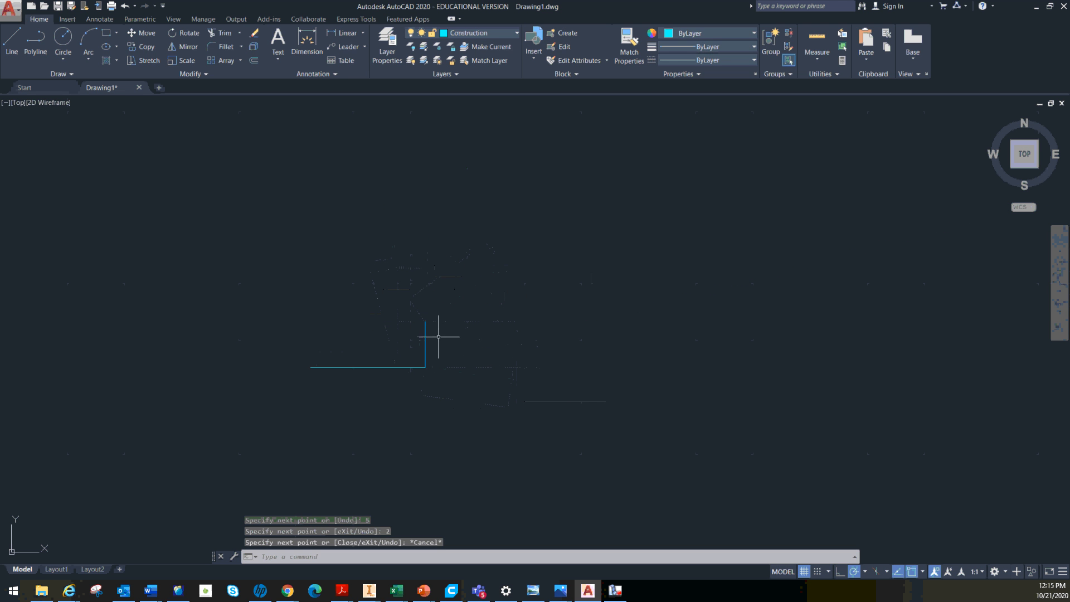
Make layer 0 current and draw a circle of radius 1 centred on the upper end of the vertical construction line
left_click(488, 33)
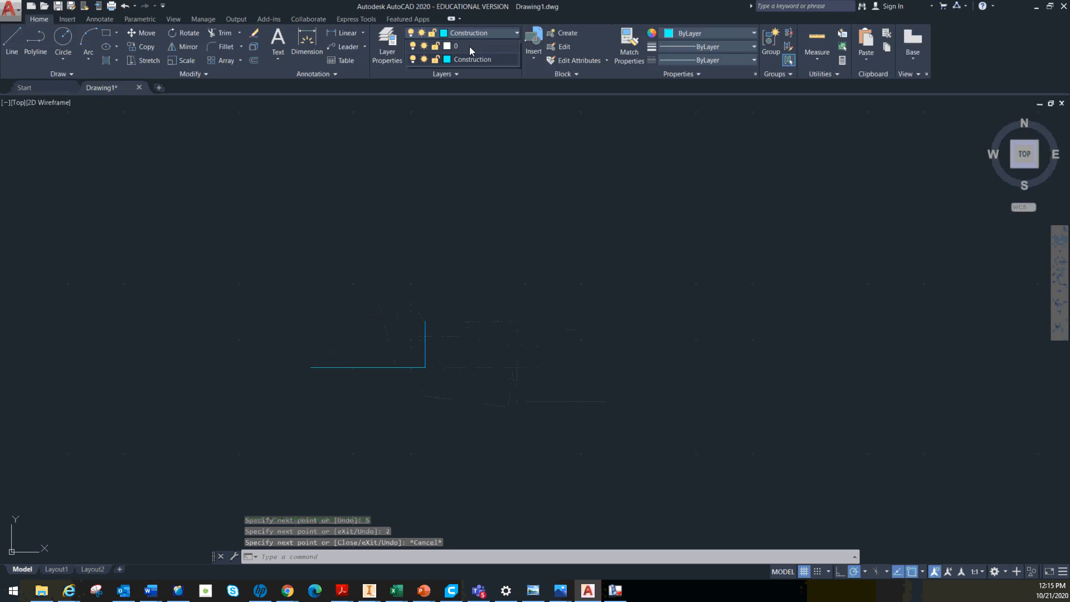
left_click(471, 45)
left_click(63, 38)
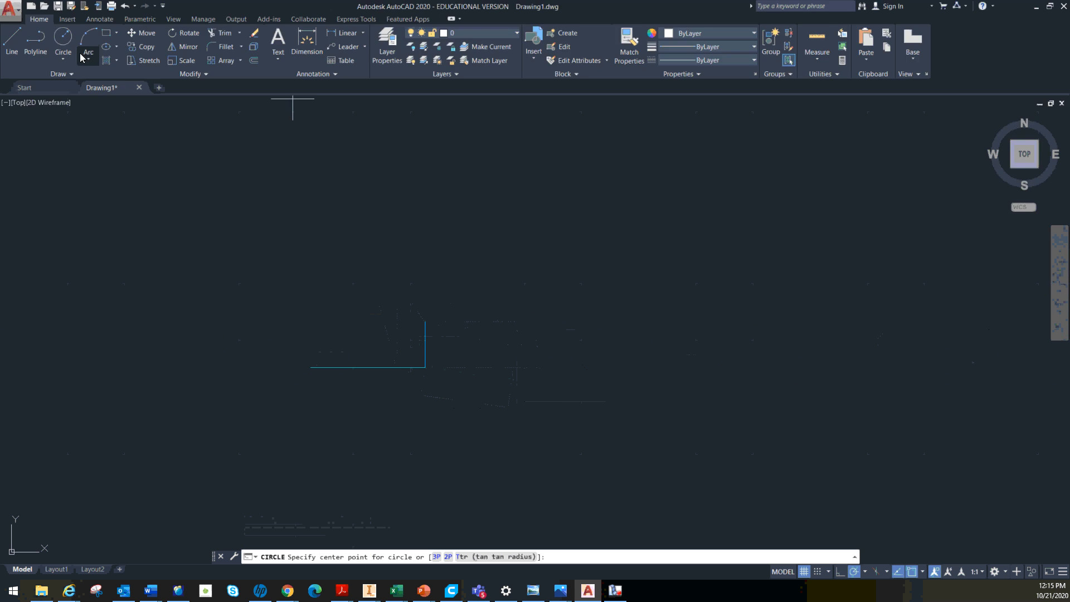
left_click(64, 59)
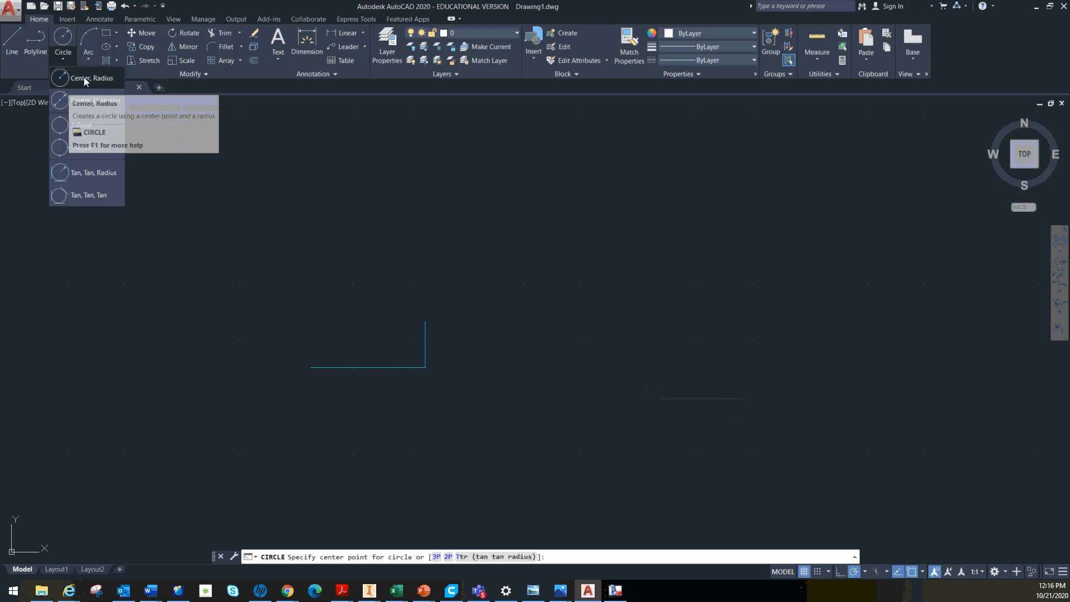
left_click(63, 101)
left_click(425, 321)
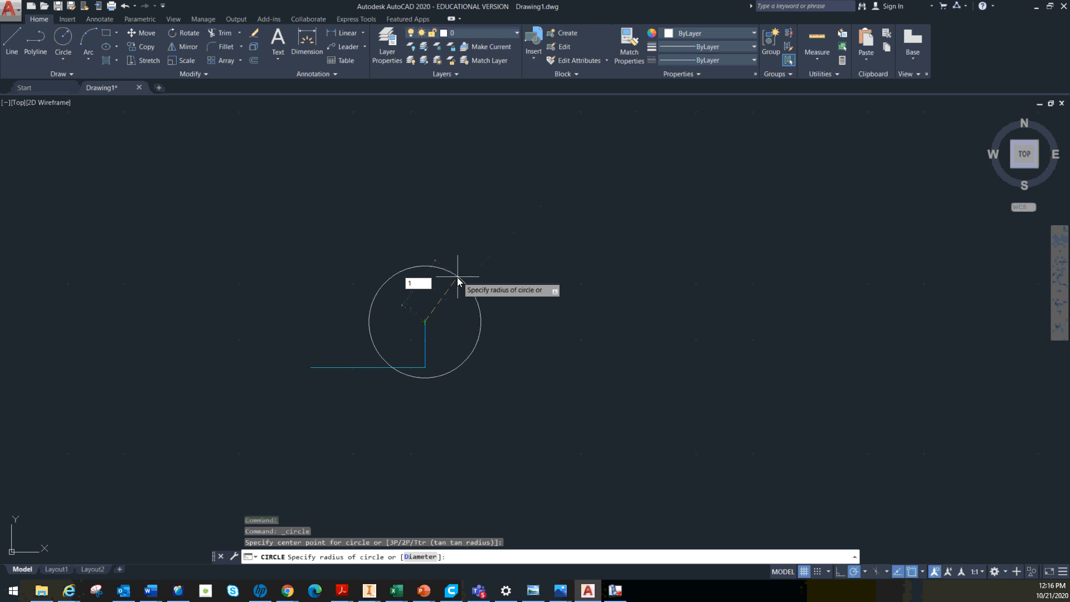
key("Return")
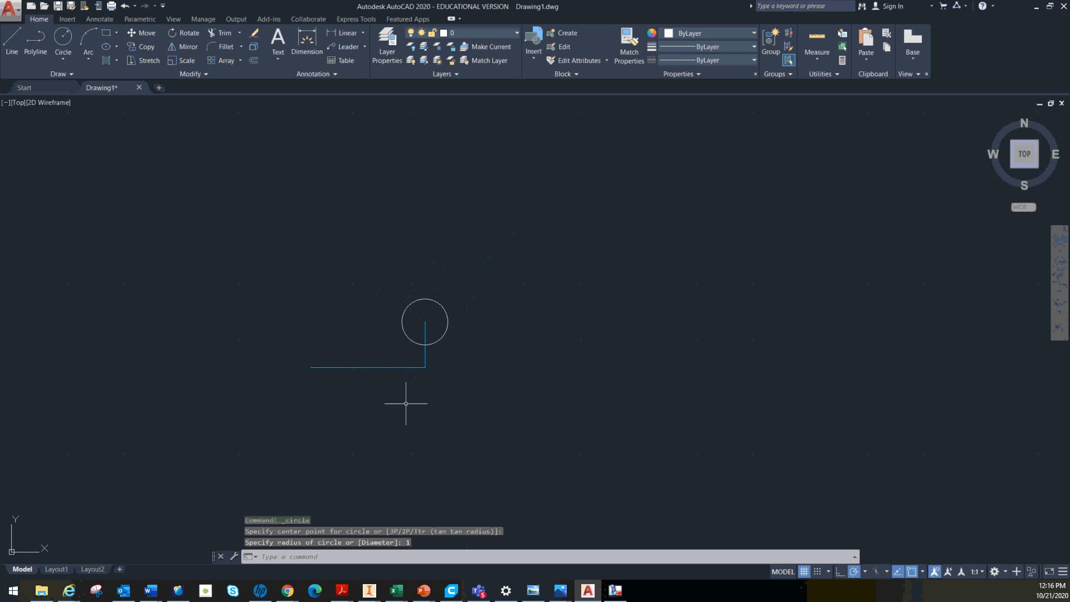
key("Escape")
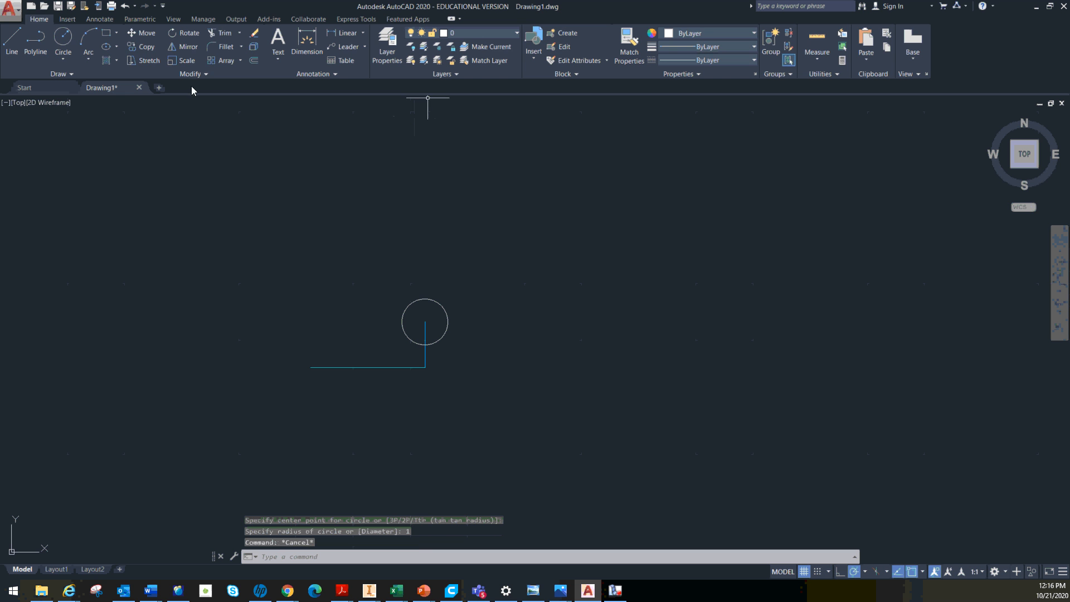
Move the circle by its centre about 6.9 units horizontally to the right of the vertical line's upper end
left_click(141, 38)
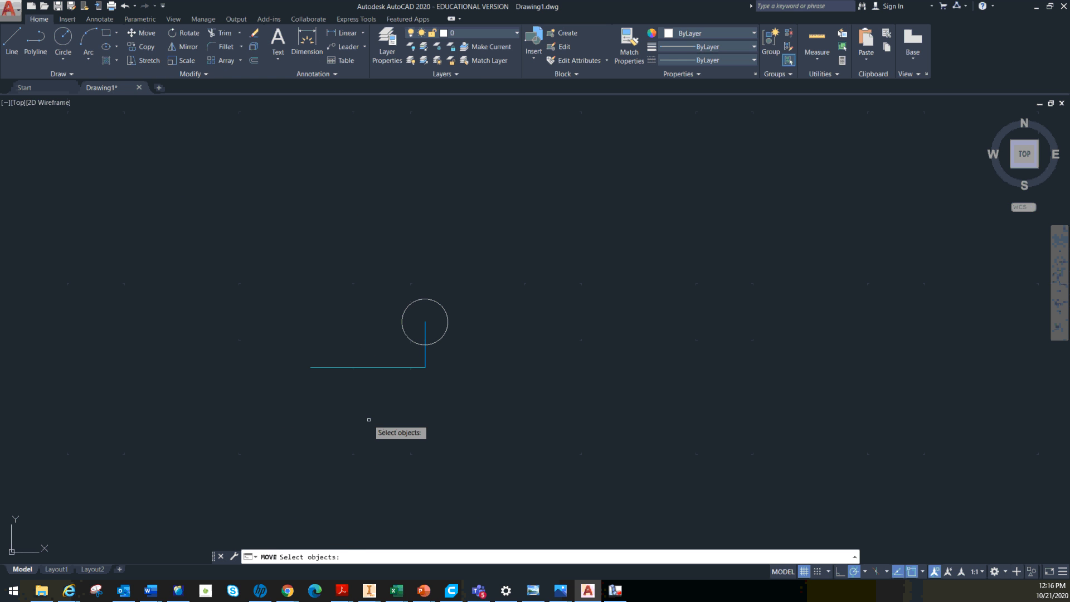
left_click(421, 298)
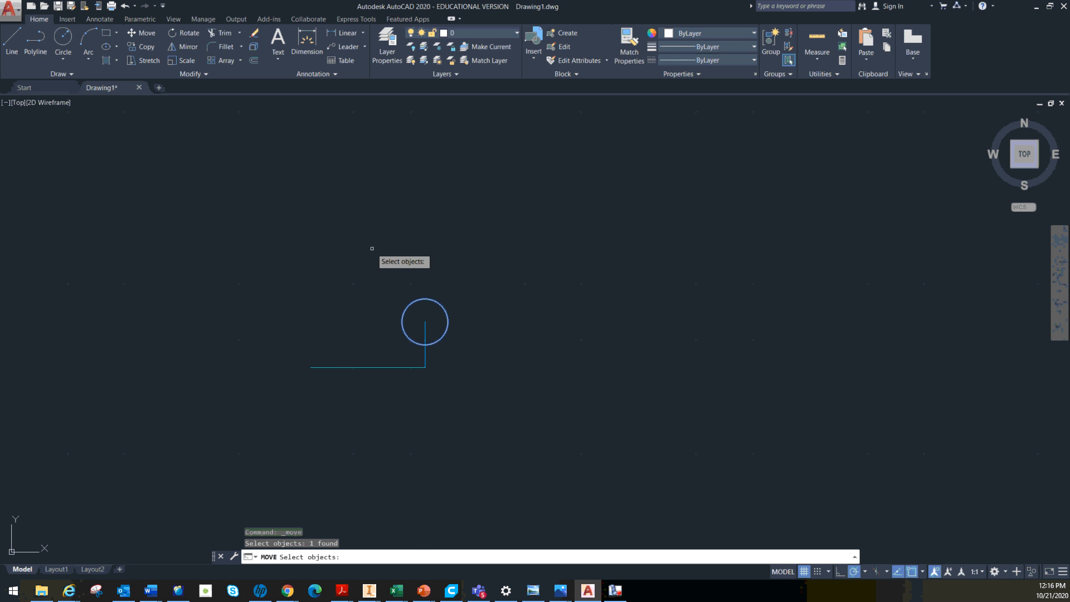
key("Return")
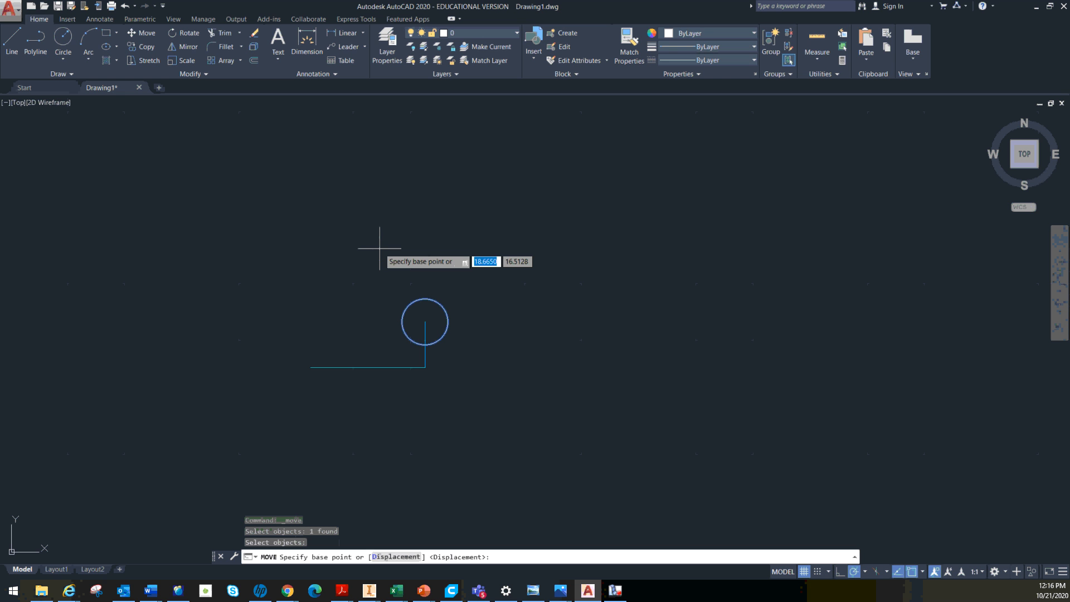
left_click(425, 322)
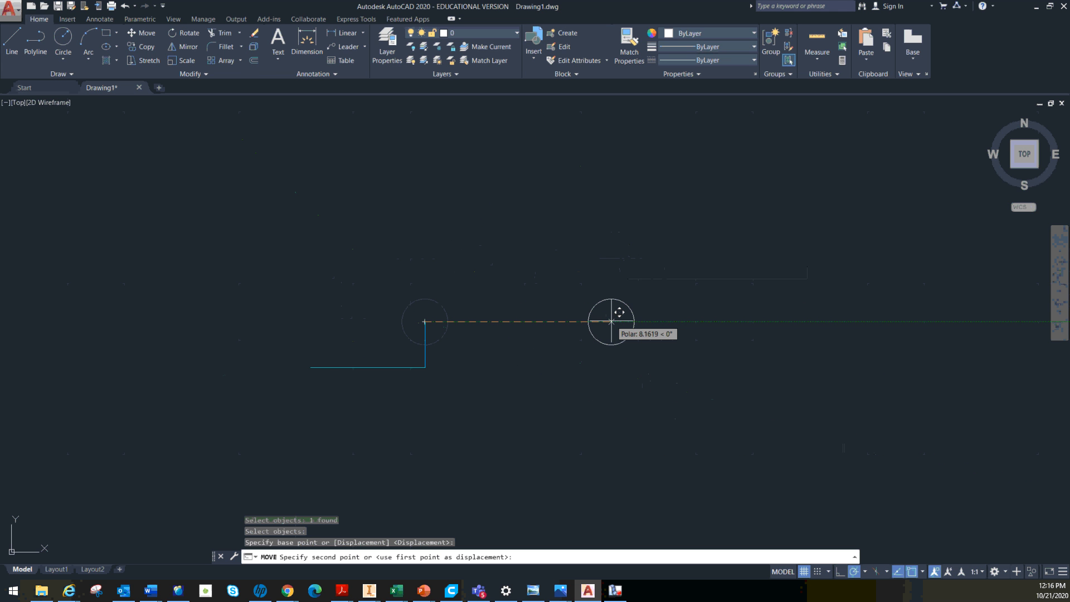
left_click(582, 321)
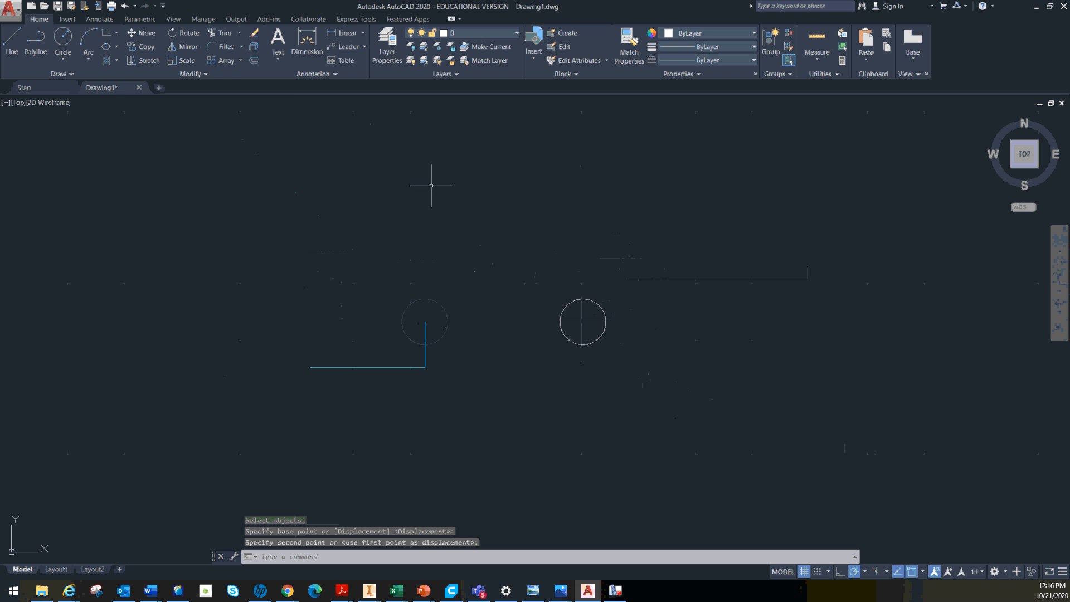
key("Escape")
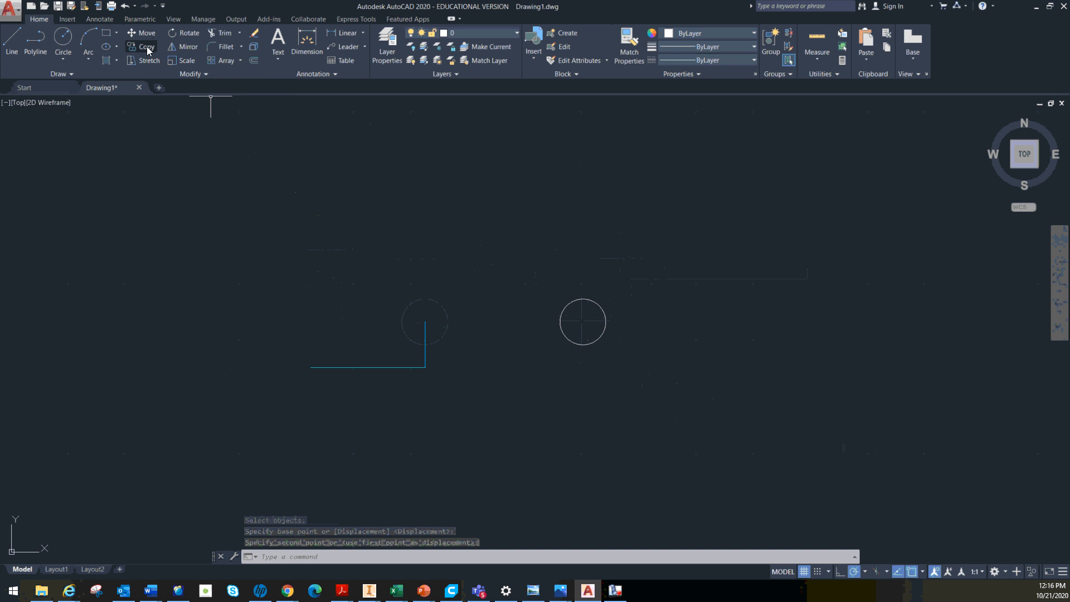
Copy the circle from its centre onto the two free ends of the connected construction lines
left_click(148, 47)
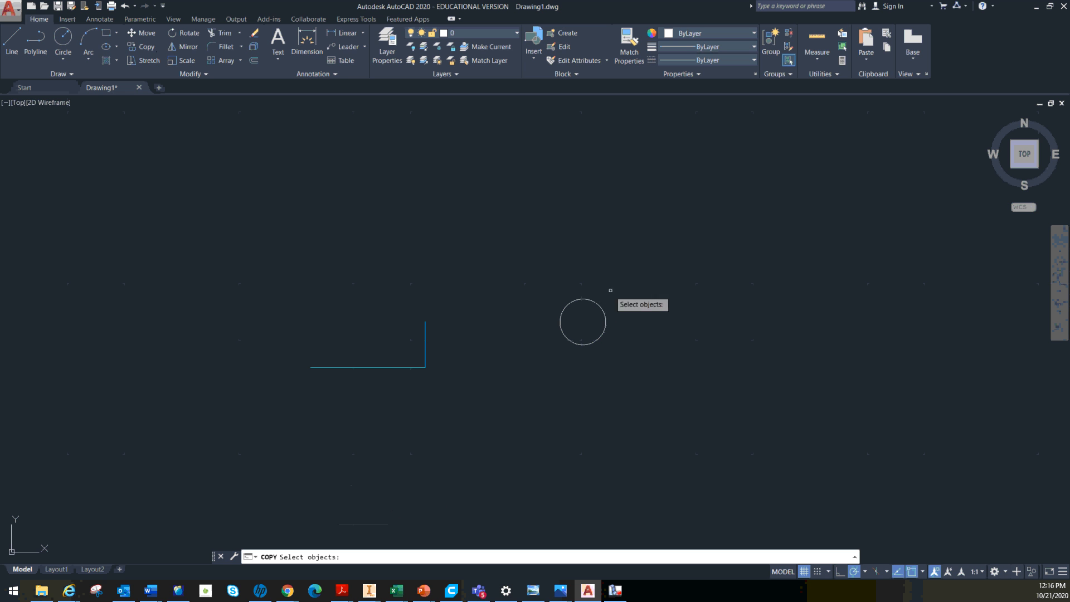
left_click(593, 301)
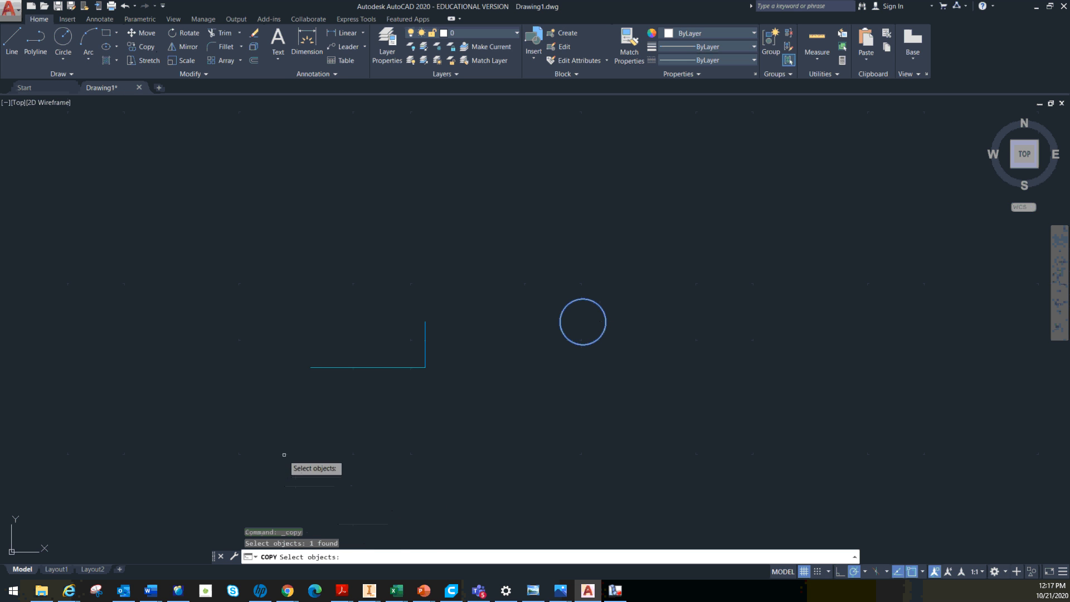
key("Return")
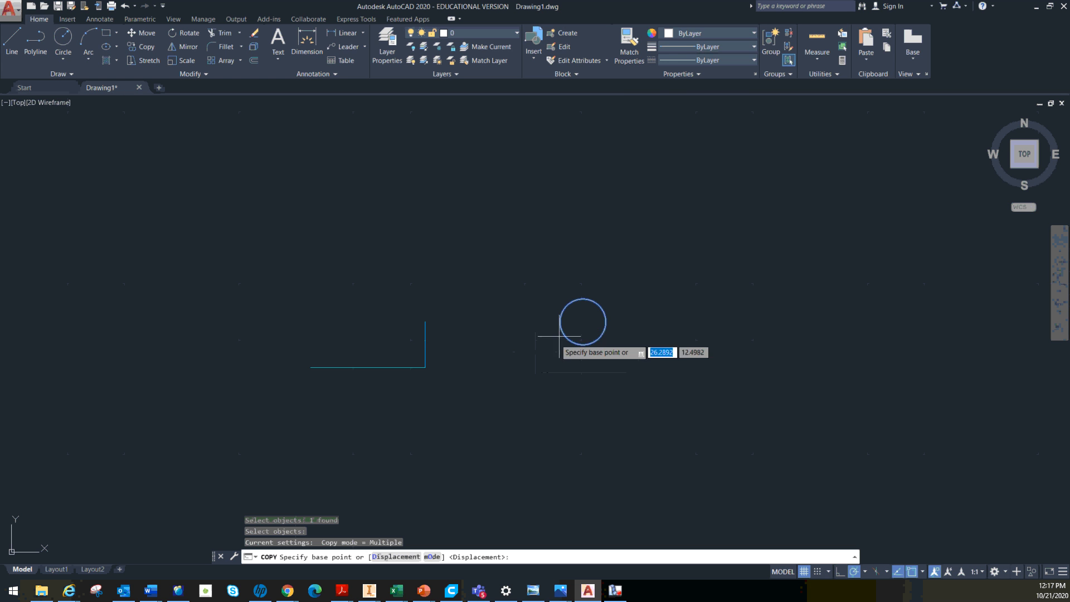
left_click(583, 322)
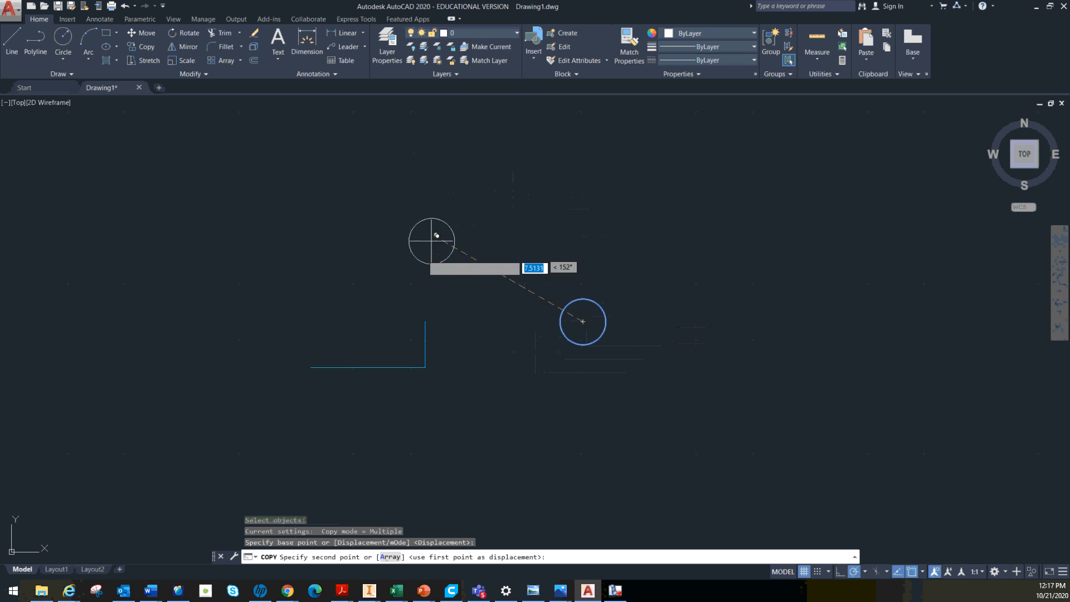
left_click(424, 322)
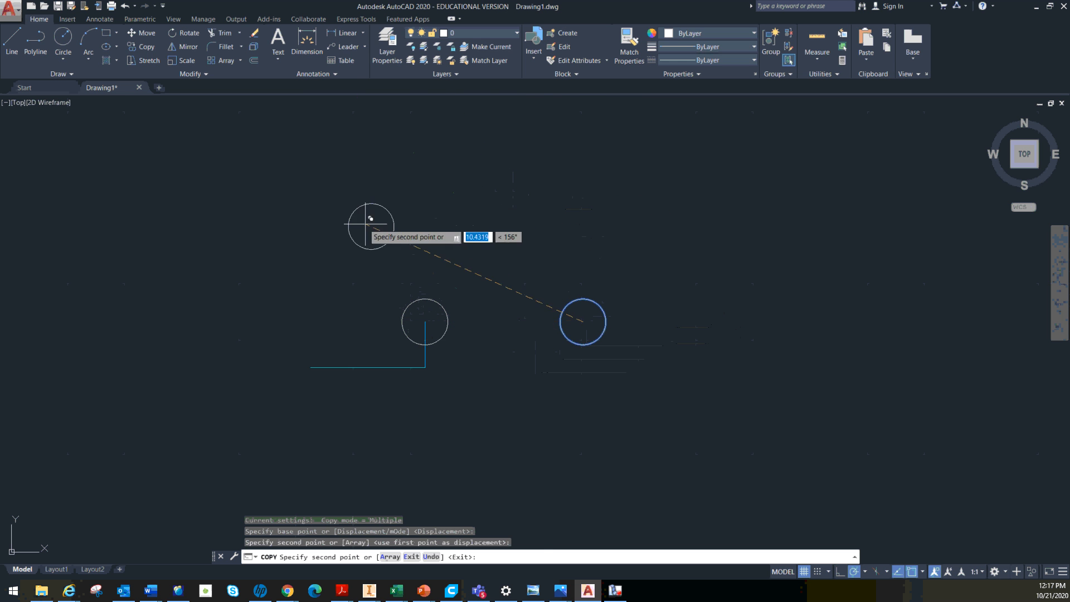
Place six more copies of the circle at scattered spots around the drawing and finish copying
left_click(291, 177)
left_click(595, 172)
left_click(872, 304)
left_click(814, 511)
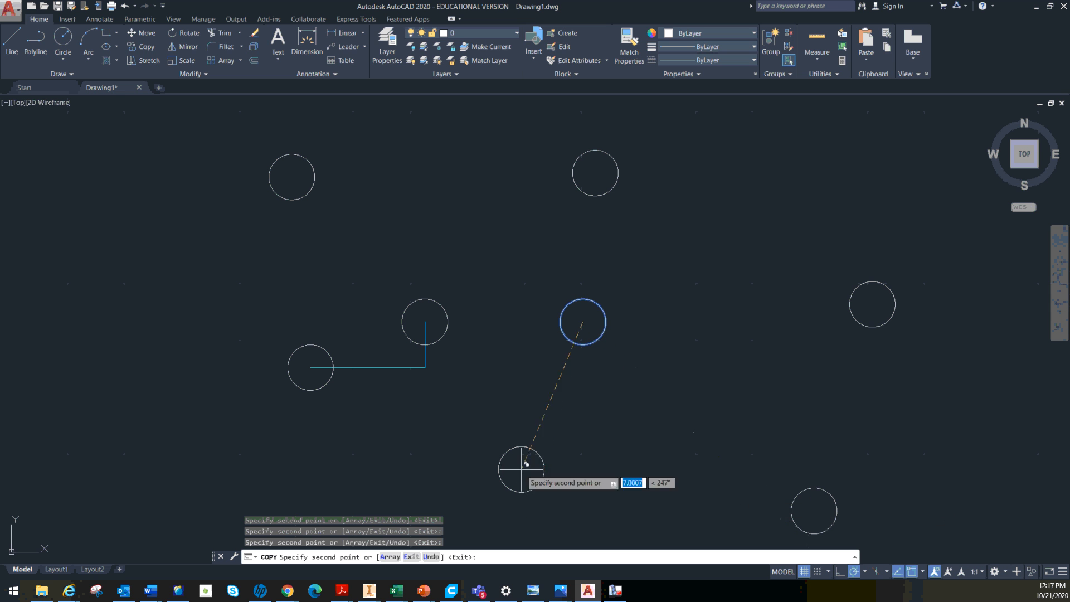
left_click(521, 469)
left_click(730, 406)
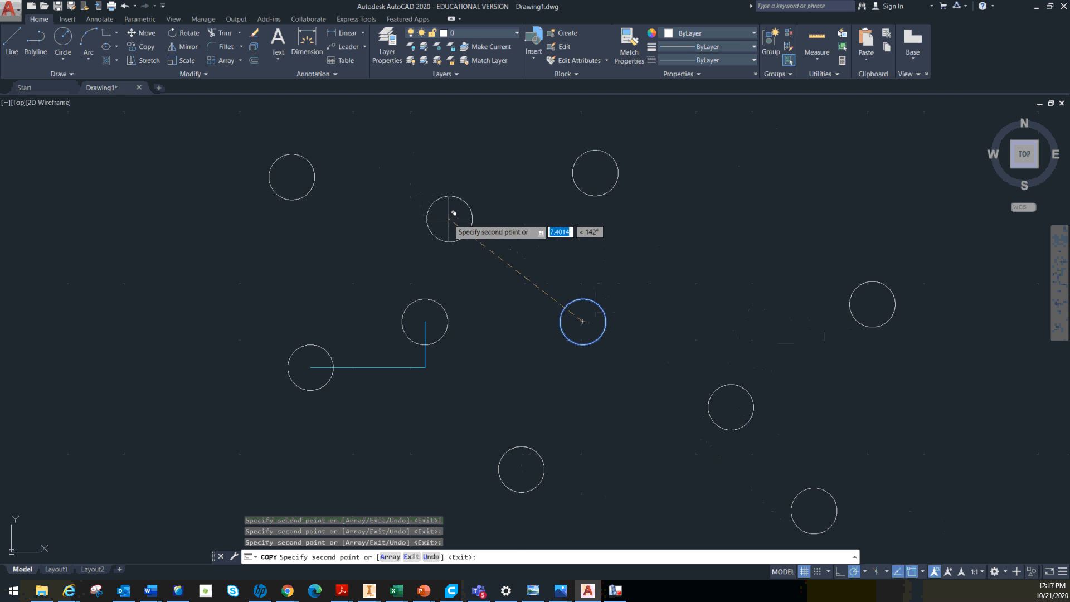
key("Escape")
middle_click_drag(350, 105, 256, 97)
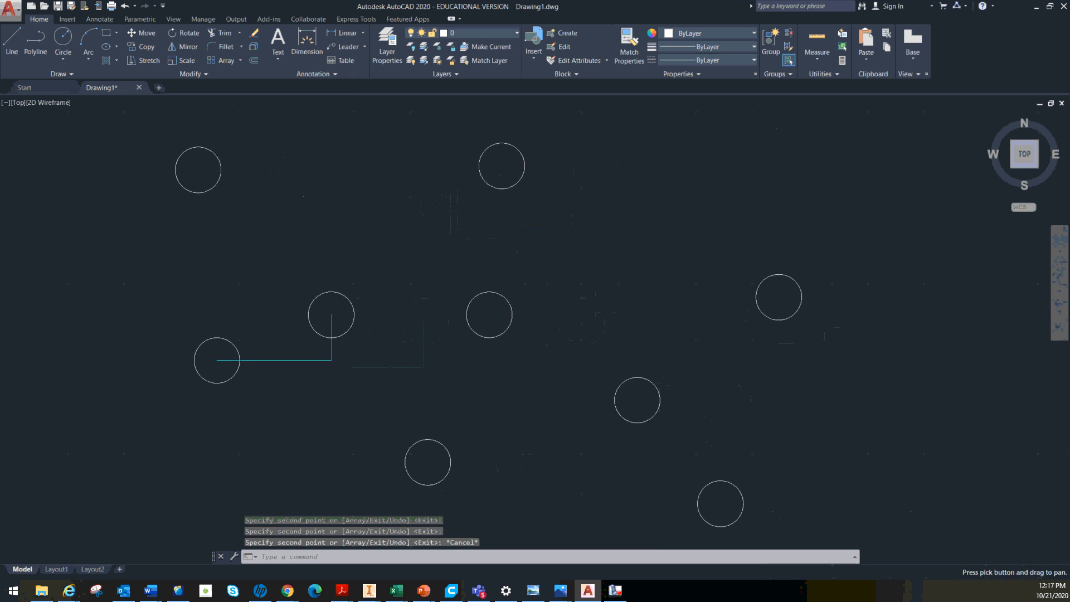
middle_click_drag(290, 183, 323, 215)
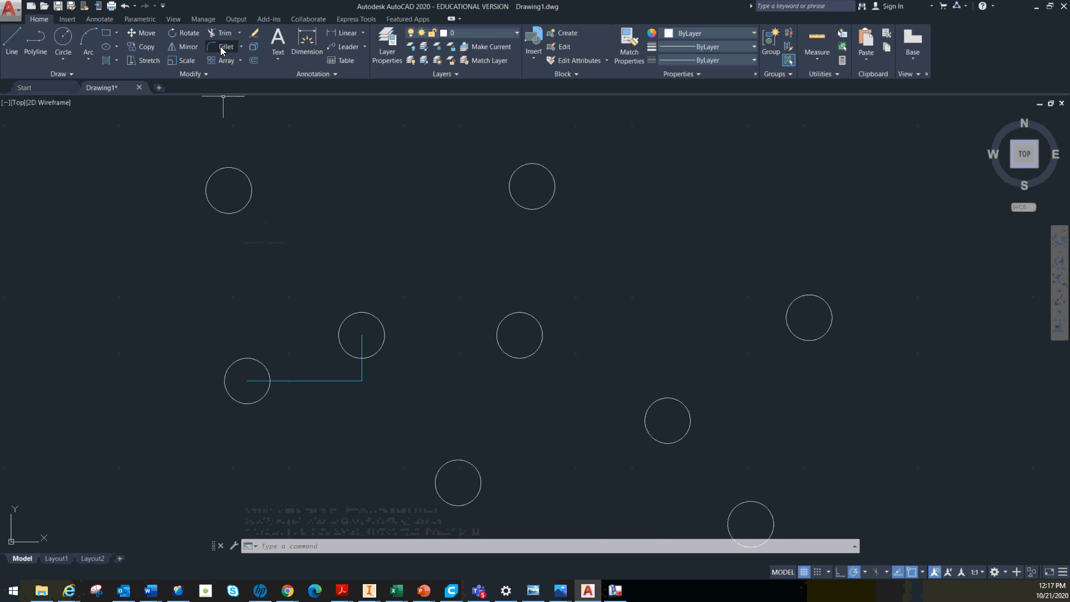
middle_click_drag(252, 231, 389, 349)
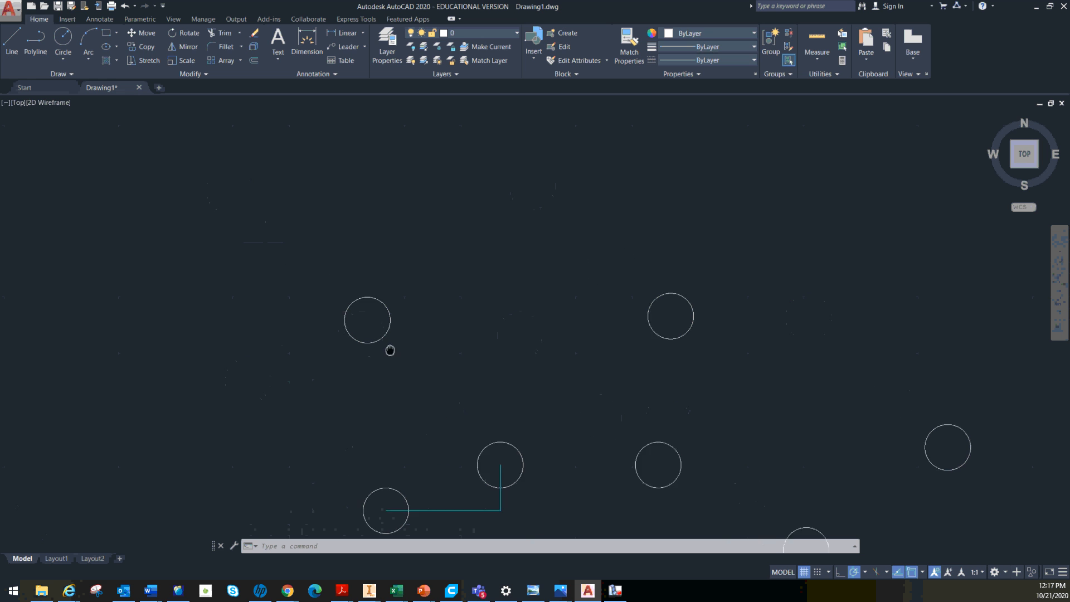
left_click(11, 40)
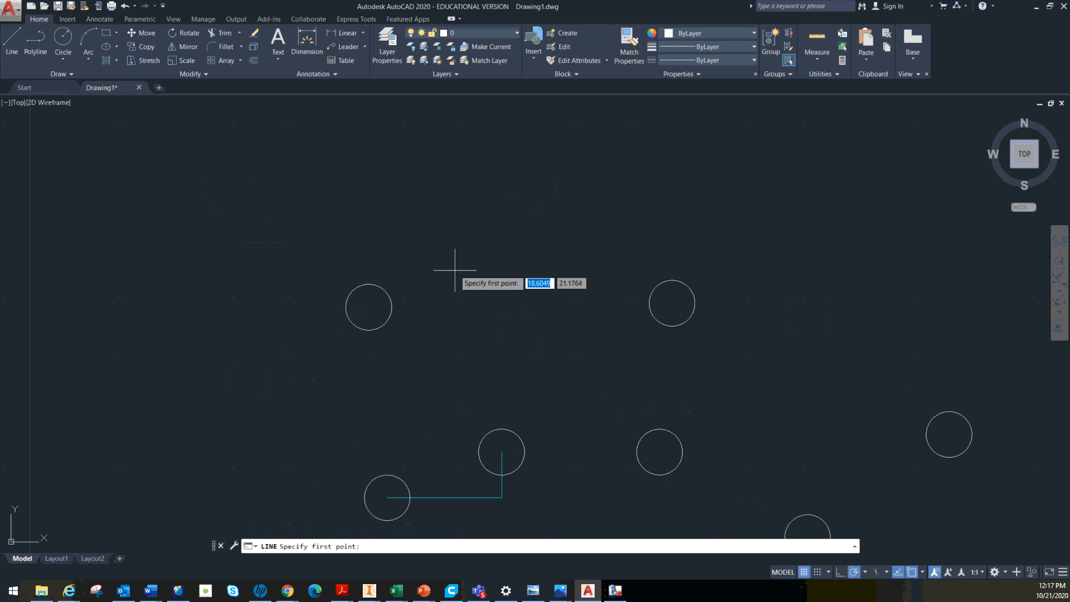
left_click(462, 194)
middle_click_drag(511, 150, 440, 262)
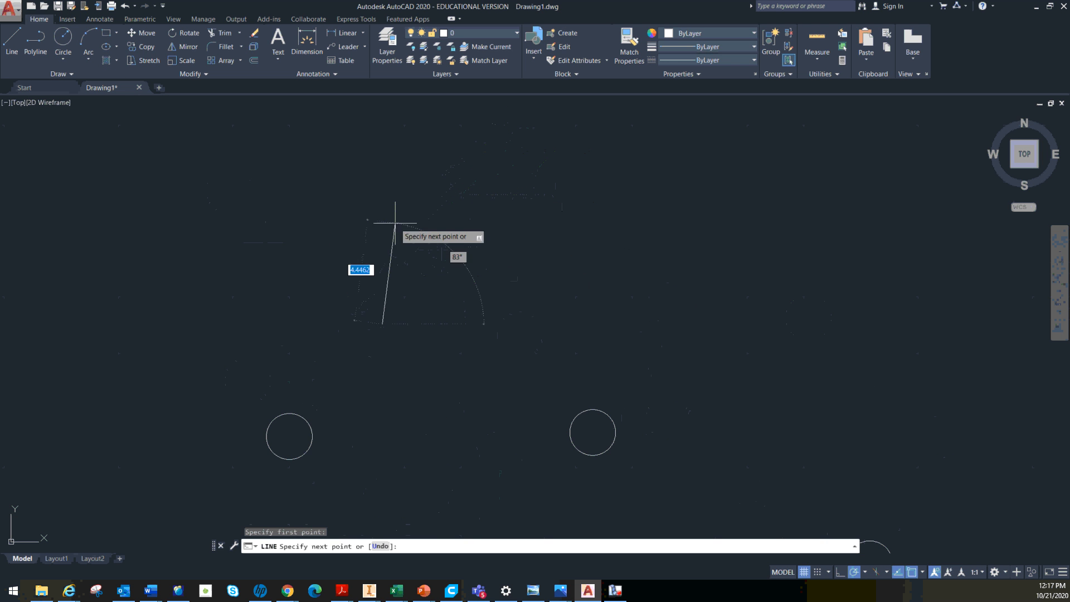
key("Escape")
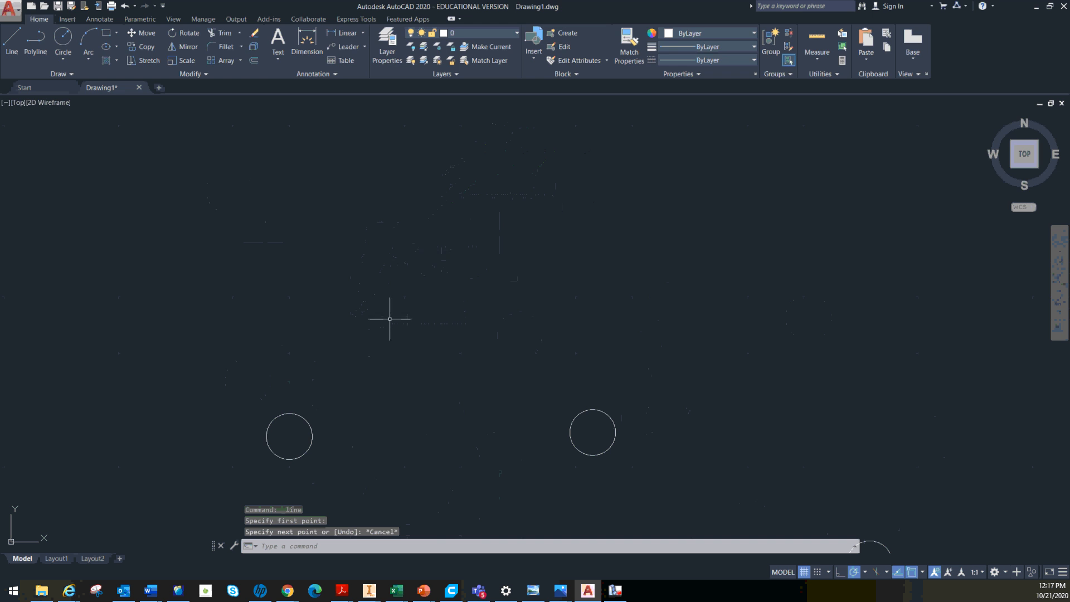
scroll(424, 450, "up", 6)
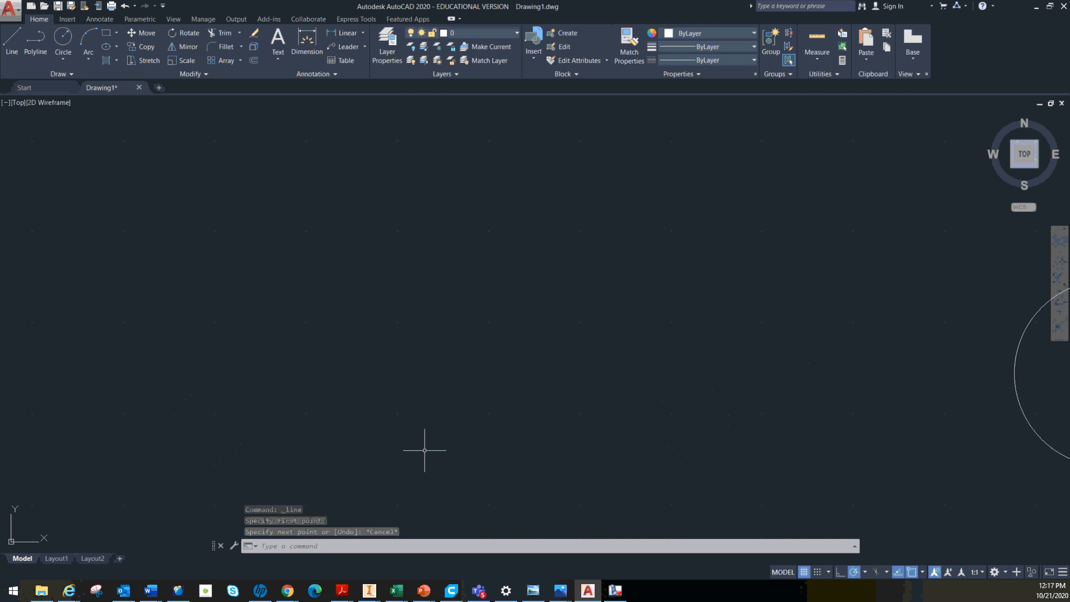
Draw a closed triangle from three connected lines in the empty area above the circles
scroll(424, 450, "down", 4)
scroll(424, 450, "down", 4)
scroll(425, 450, "up", 4)
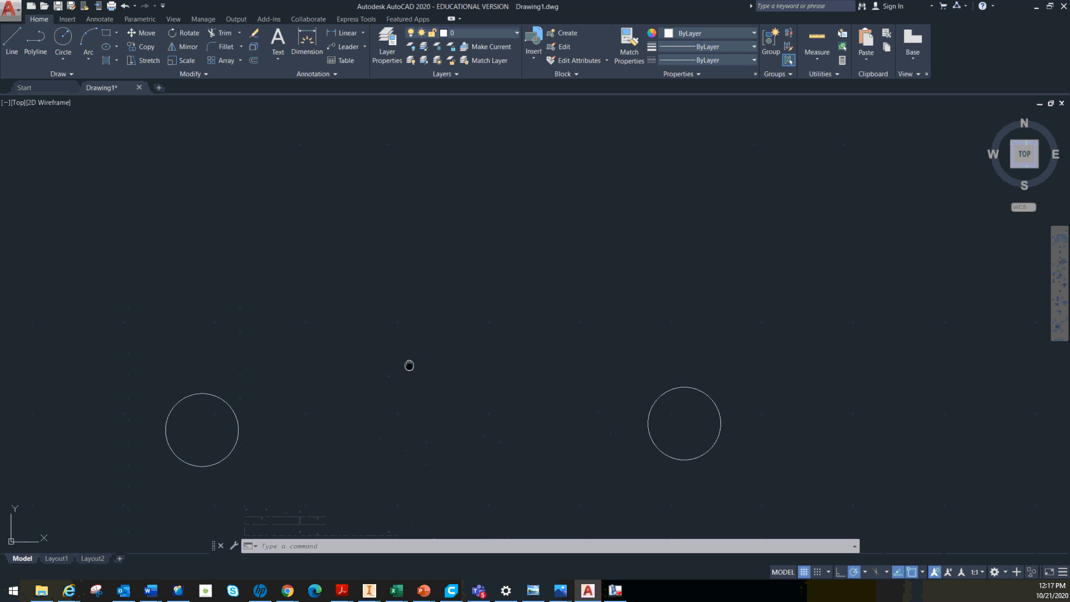
mouse_move(409, 365)
middle_mouse_down()
mouse_move(246, 375)
mouse_move(426, 383)
mouse_move(615, 203)
mouse_move(474, 403)
mouse_move(354, 466)
mouse_move(337, 538)
middle_mouse_up()
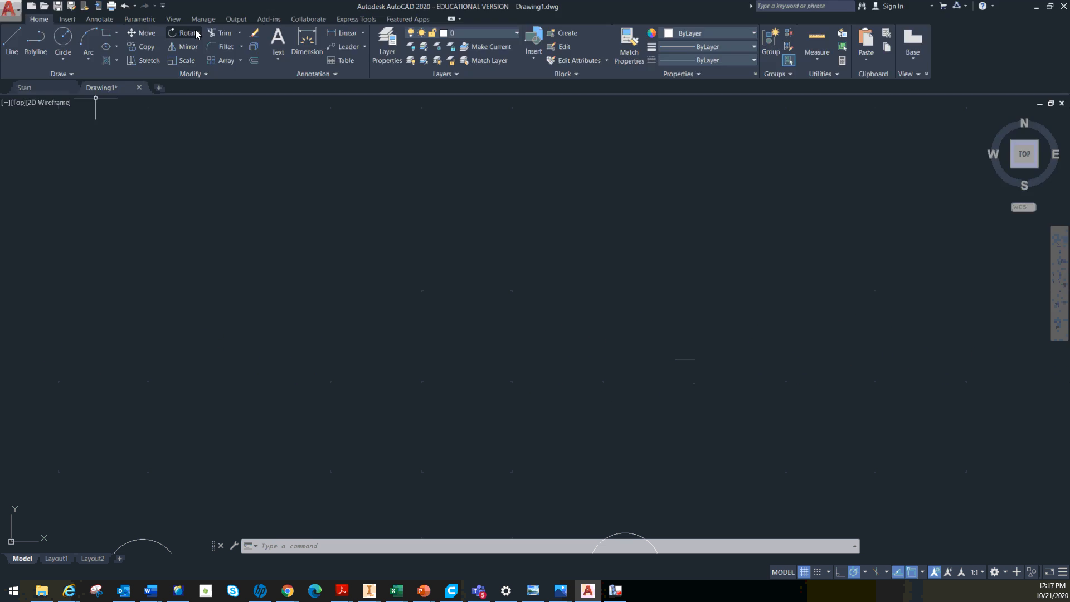
left_click(18, 40)
left_click(356, 263)
left_click(504, 136)
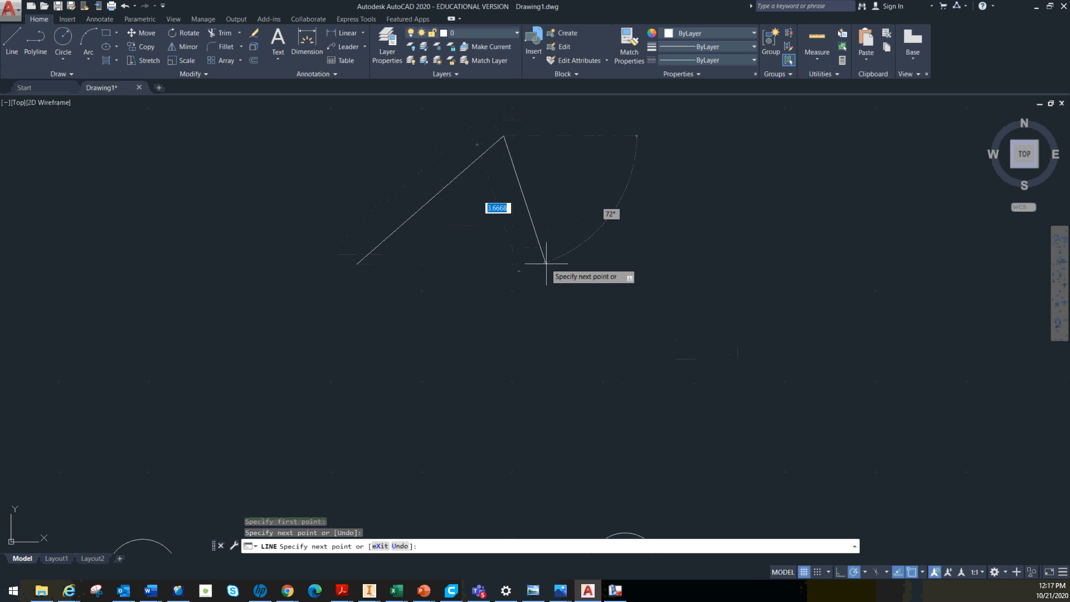
left_click(555, 275)
left_click(357, 264)
key("Escape")
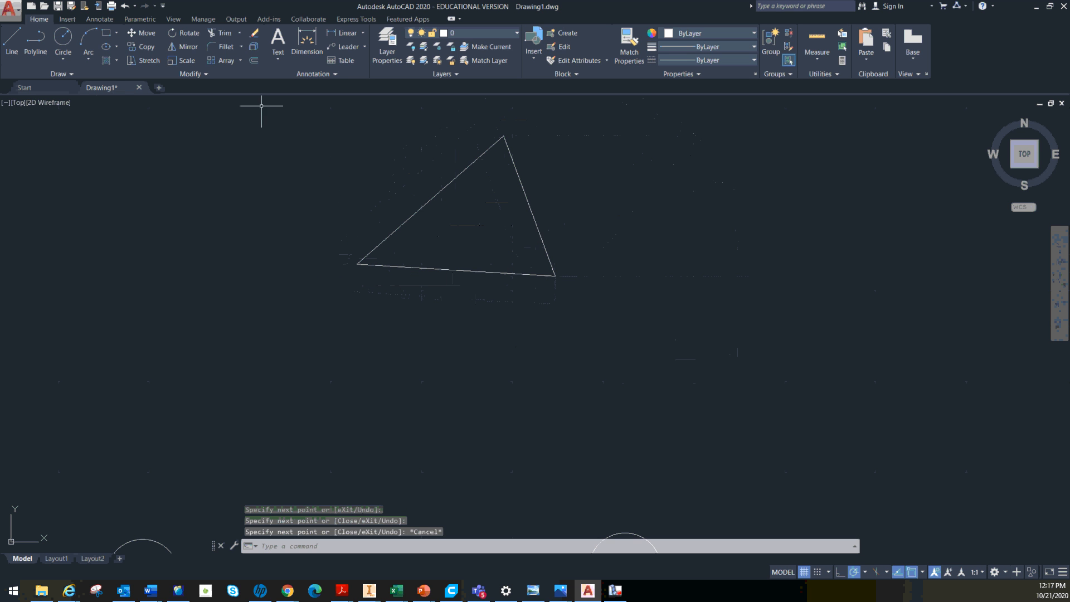
Rotate the whole triangle 180° about its lower-right corner
left_click(186, 35)
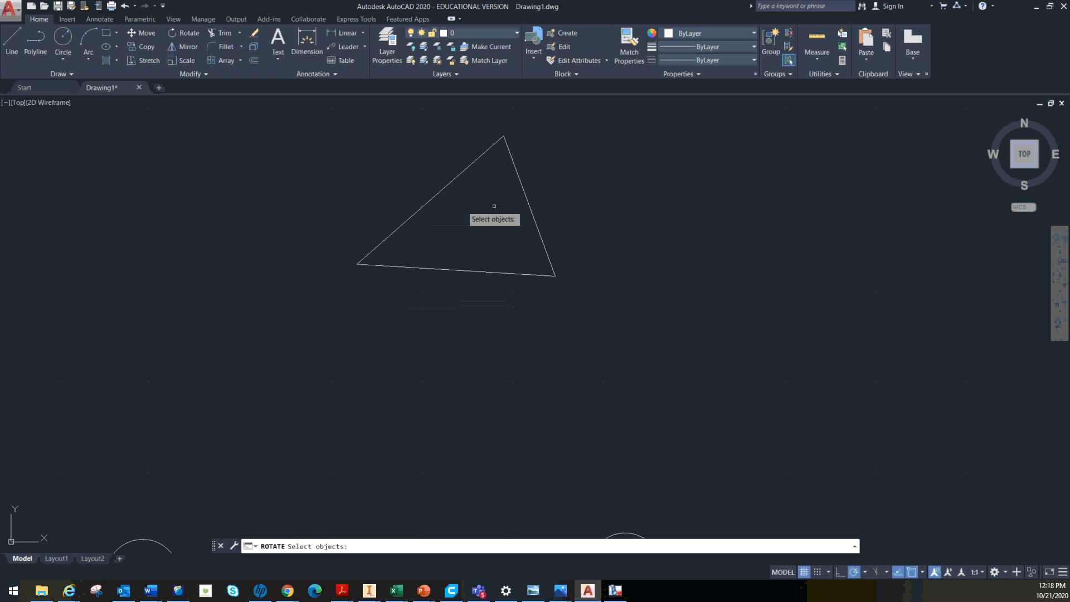
left_click(302, 100)
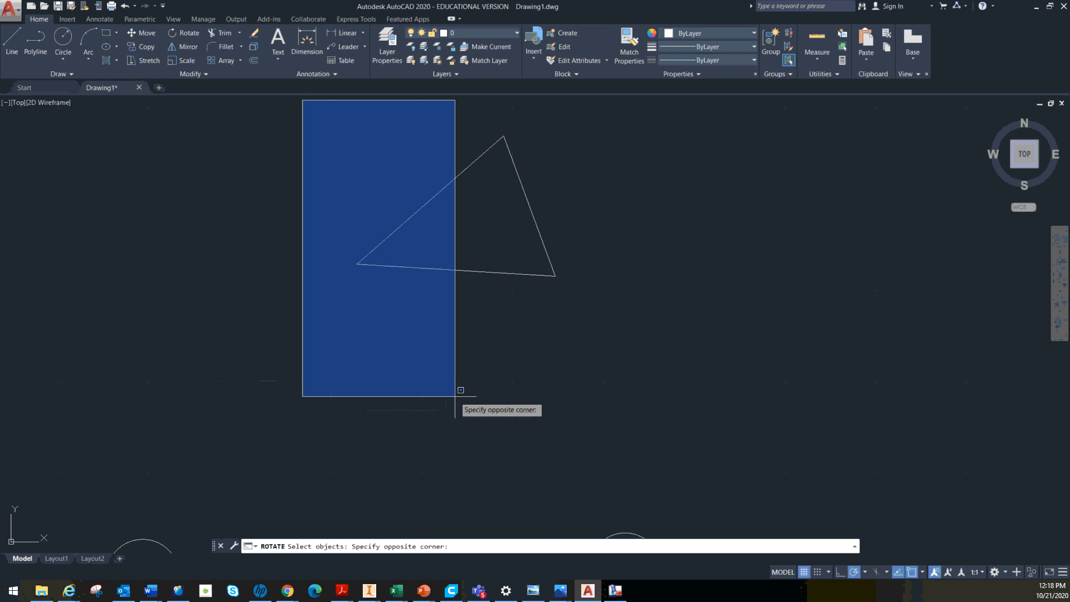
left_click(613, 406)
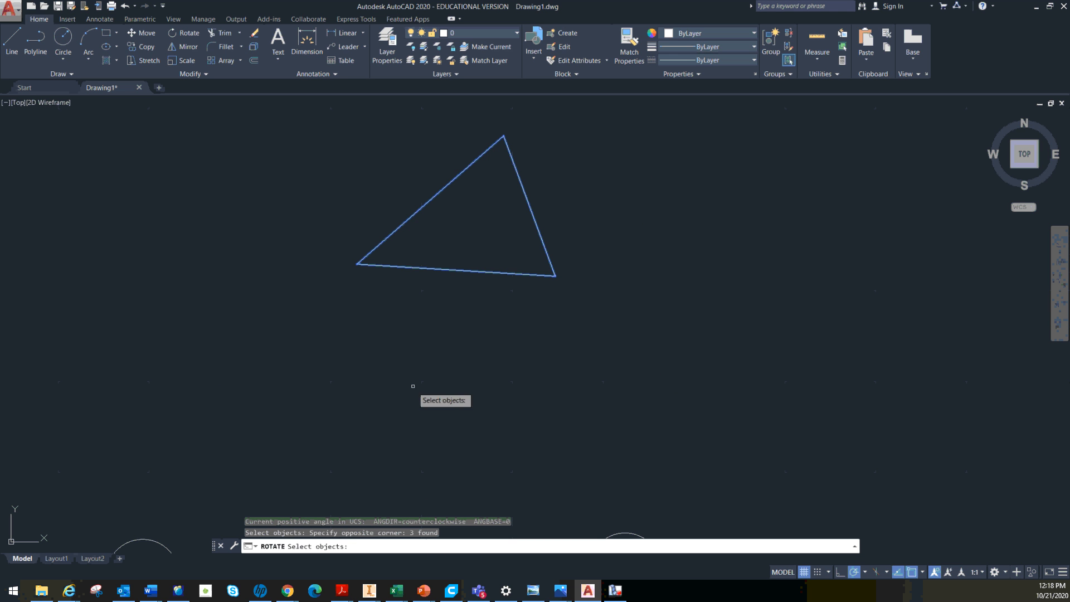
key("Return")
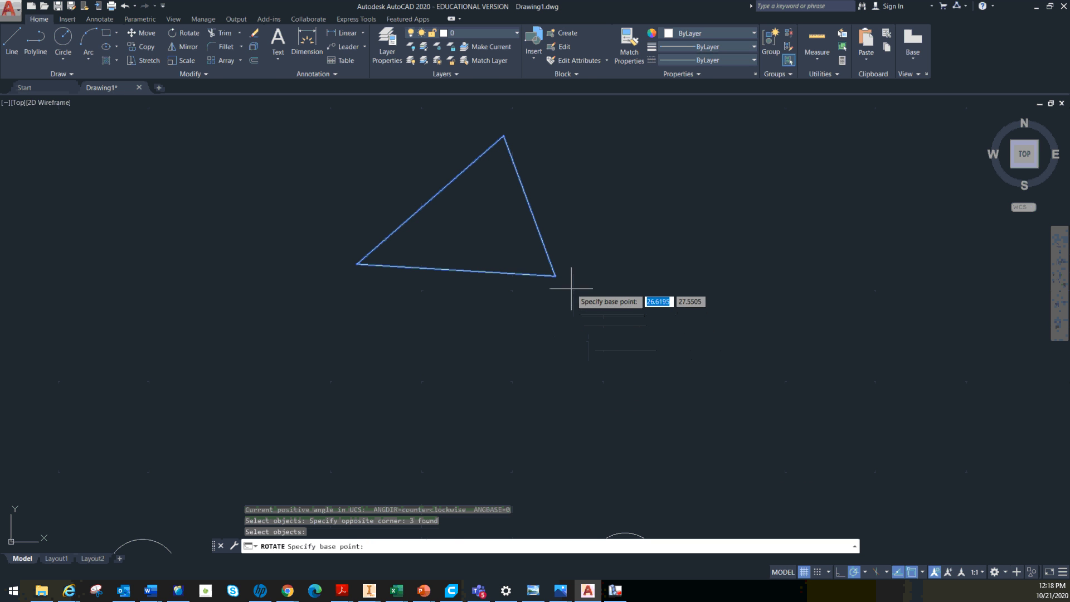
left_click(555, 276)
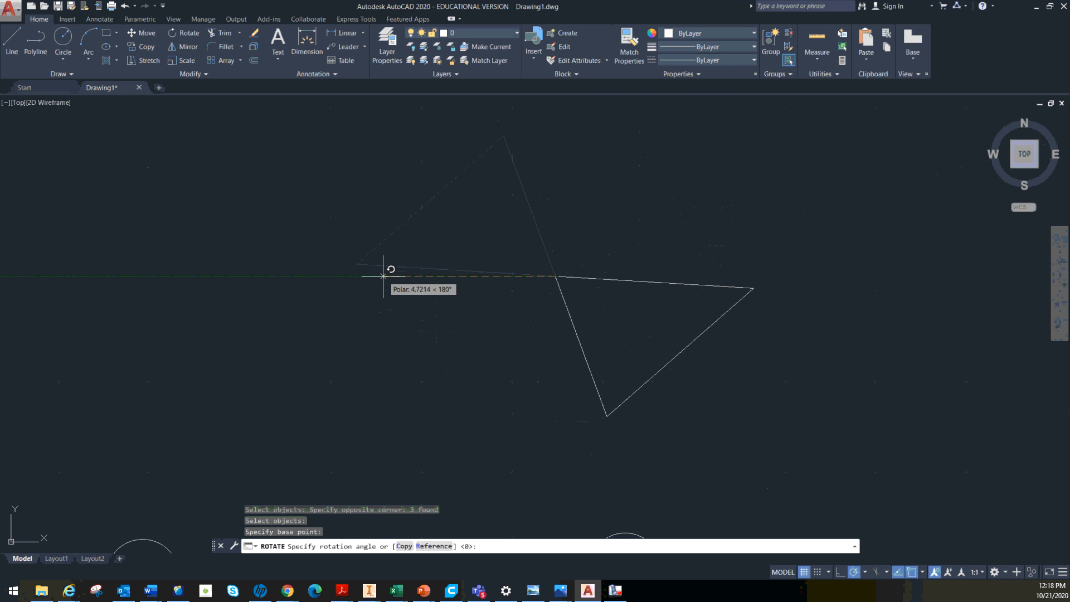
left_click(362, 276)
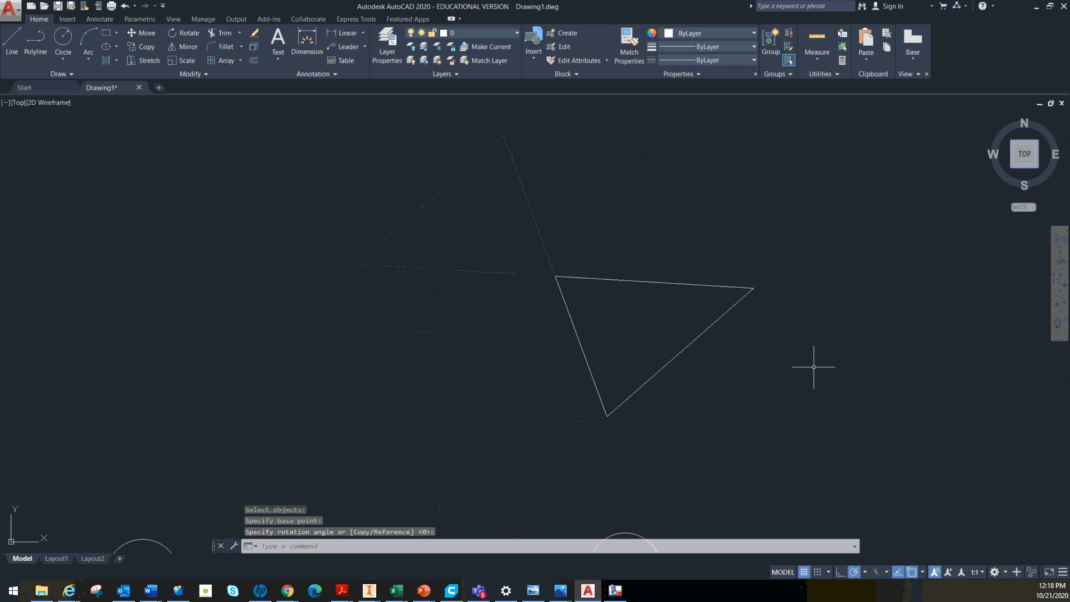
key("Escape")
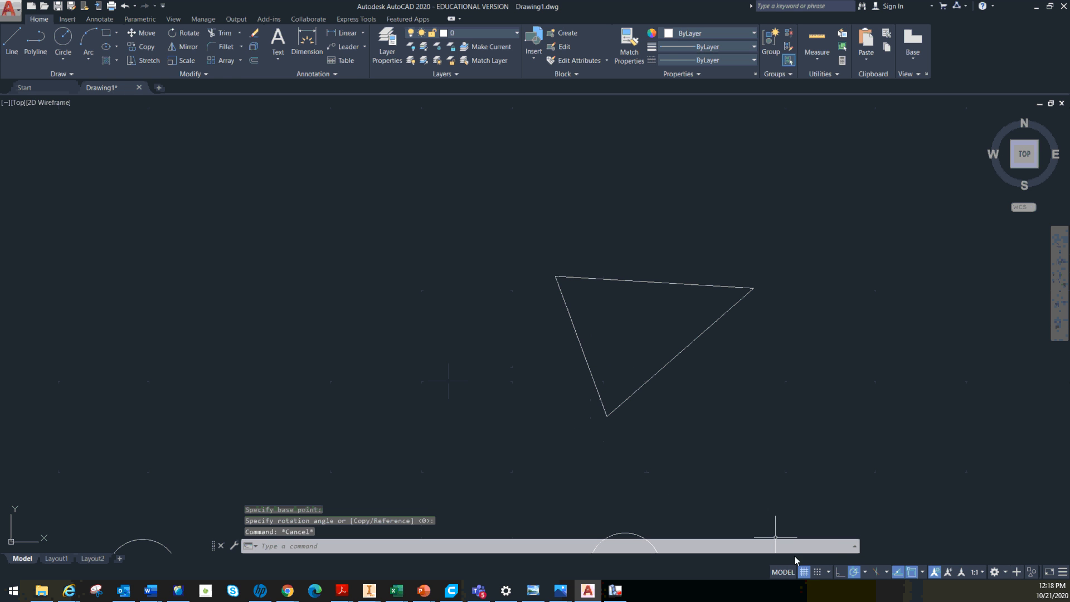
Review the available polar tracking angle increments without changing the selection
left_click(865, 572)
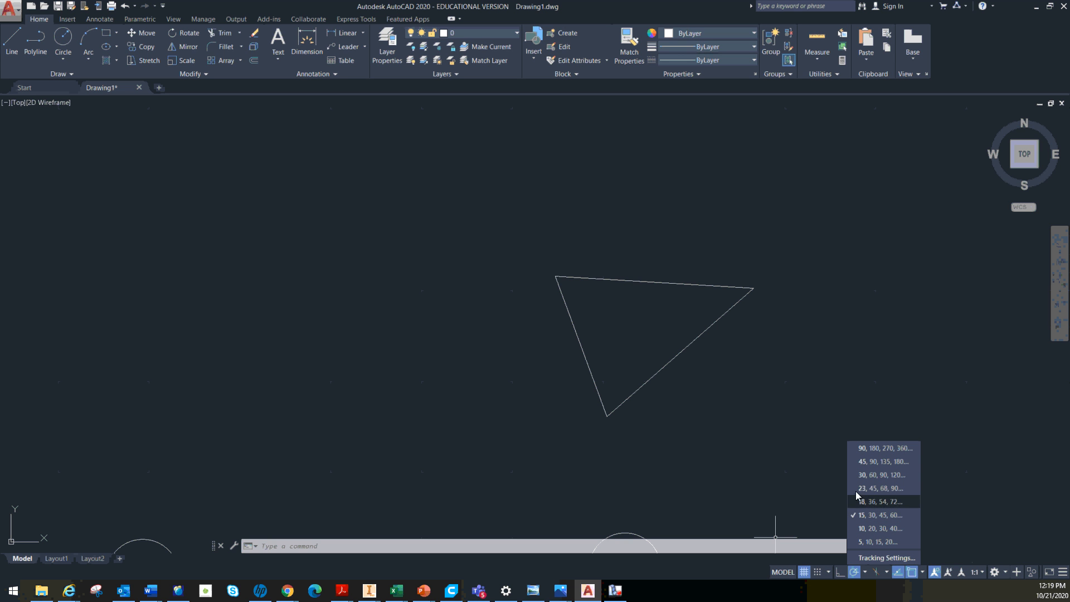
key("Escape")
key("Escape")
key("Escape")
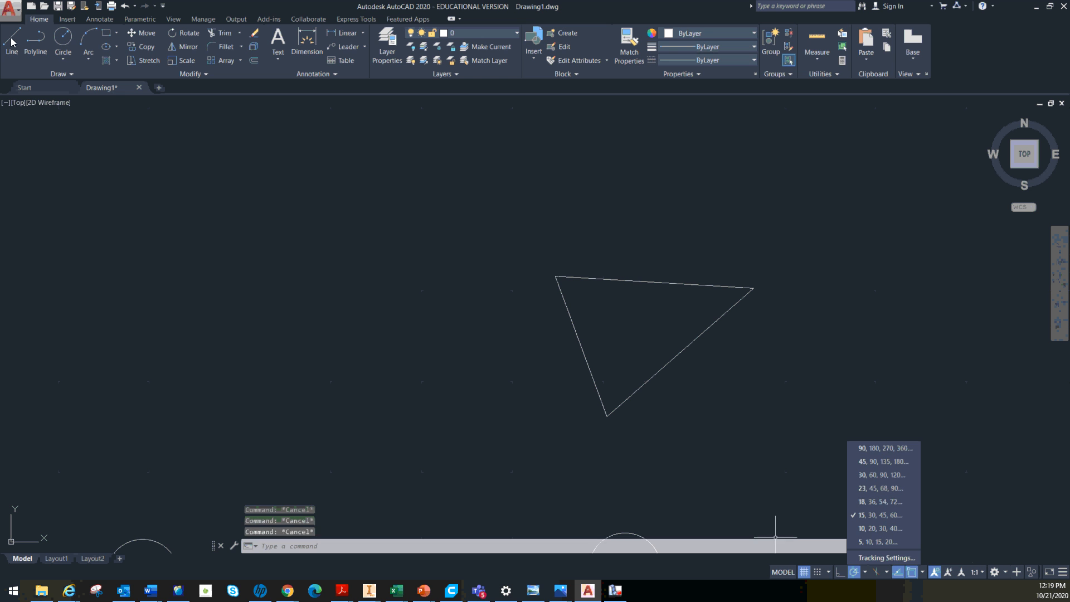
left_click(13, 41)
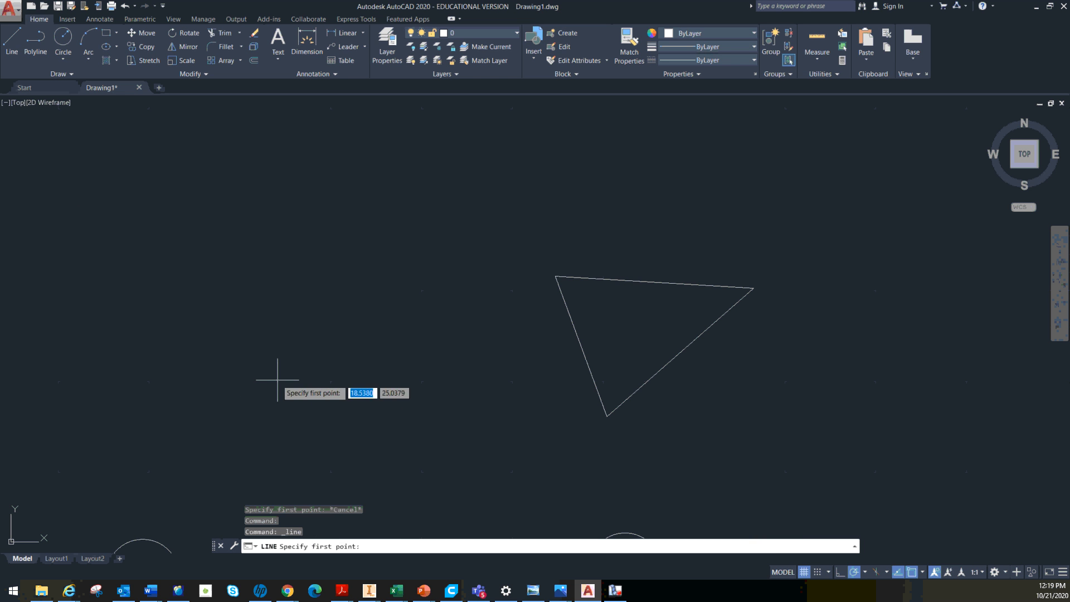
left_click(243, 365)
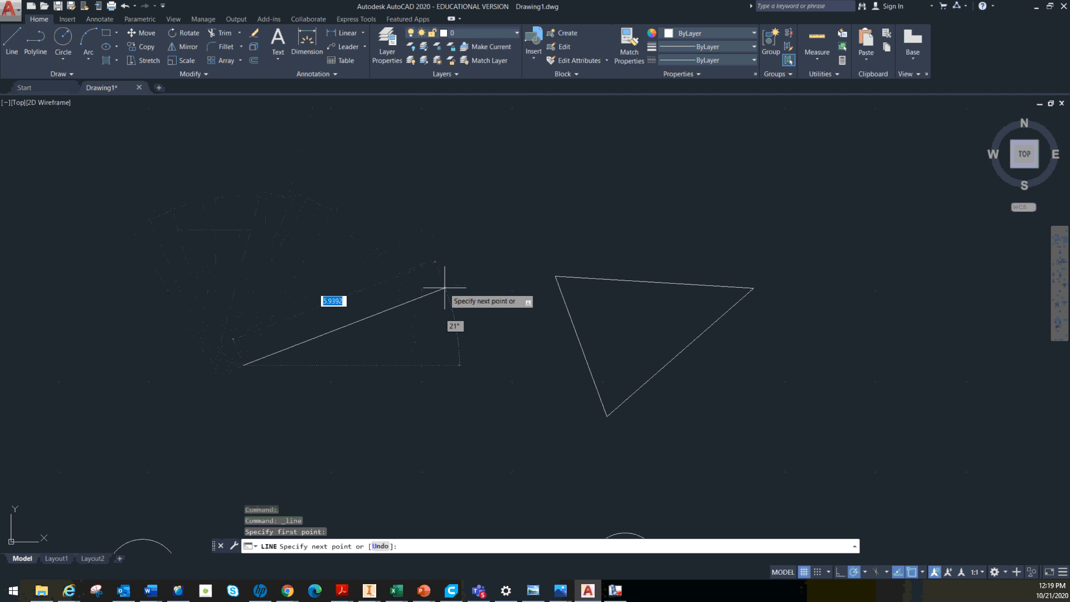
key("Escape")
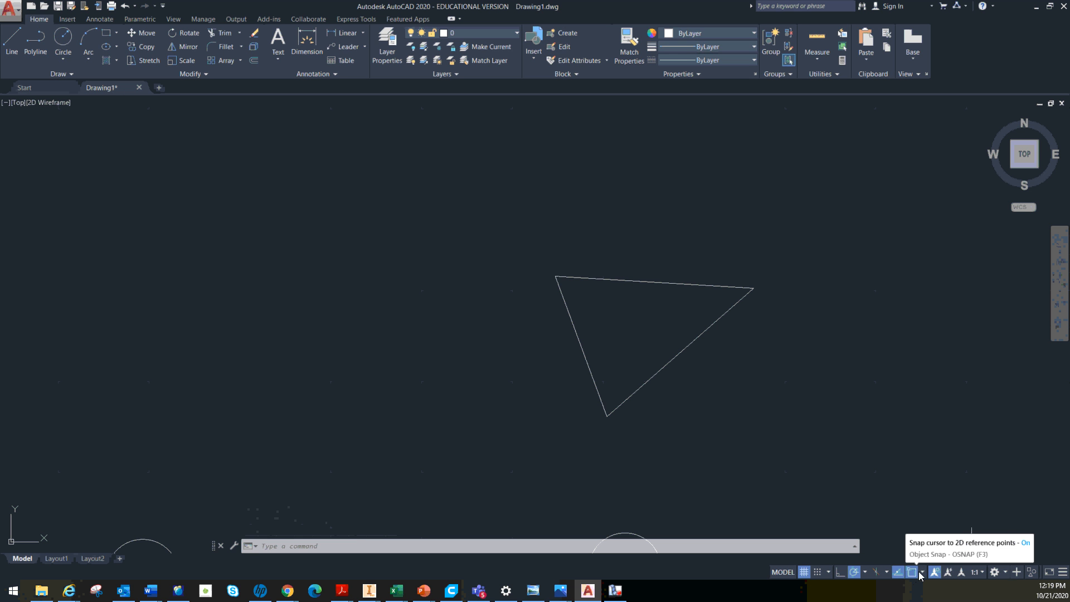
left_click(12, 41)
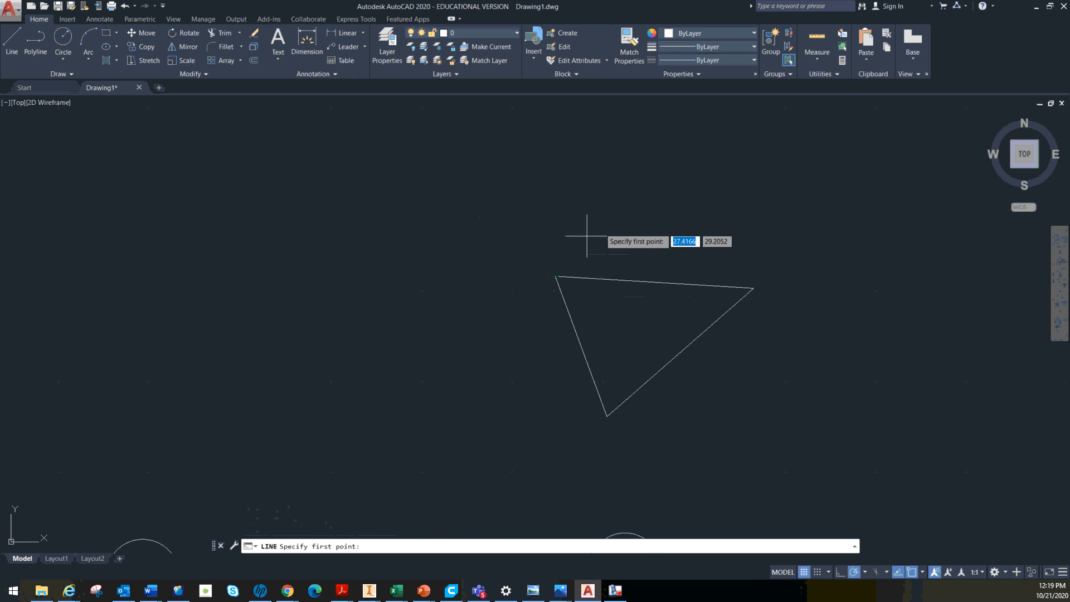
left_click(555, 275)
key("Escape")
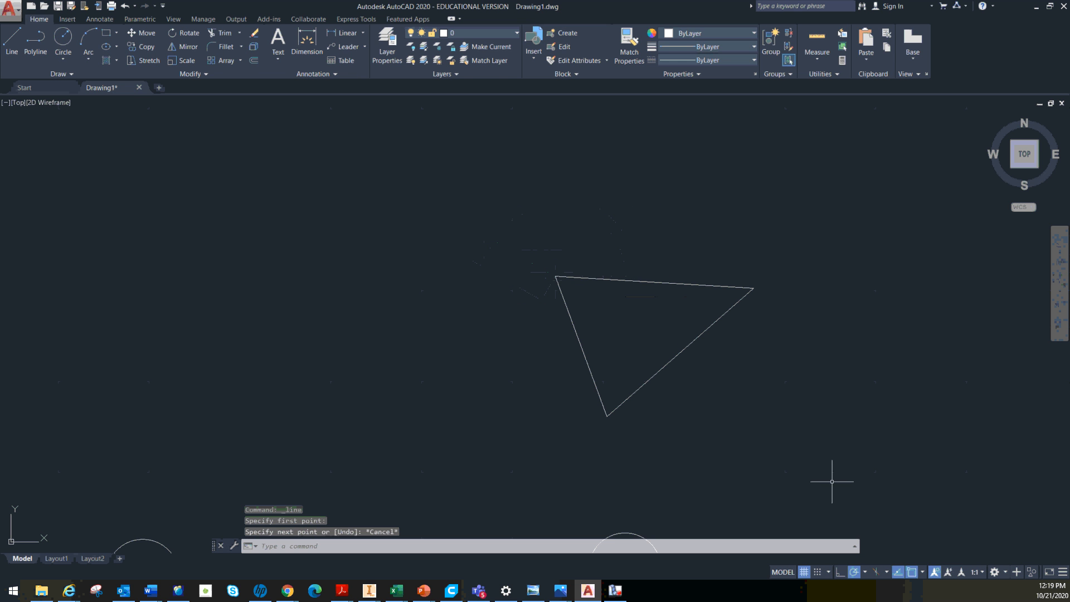
Turn object snap off and draw a short trial line up and to the left from the triangle's upper-left corner
left_click(912, 572)
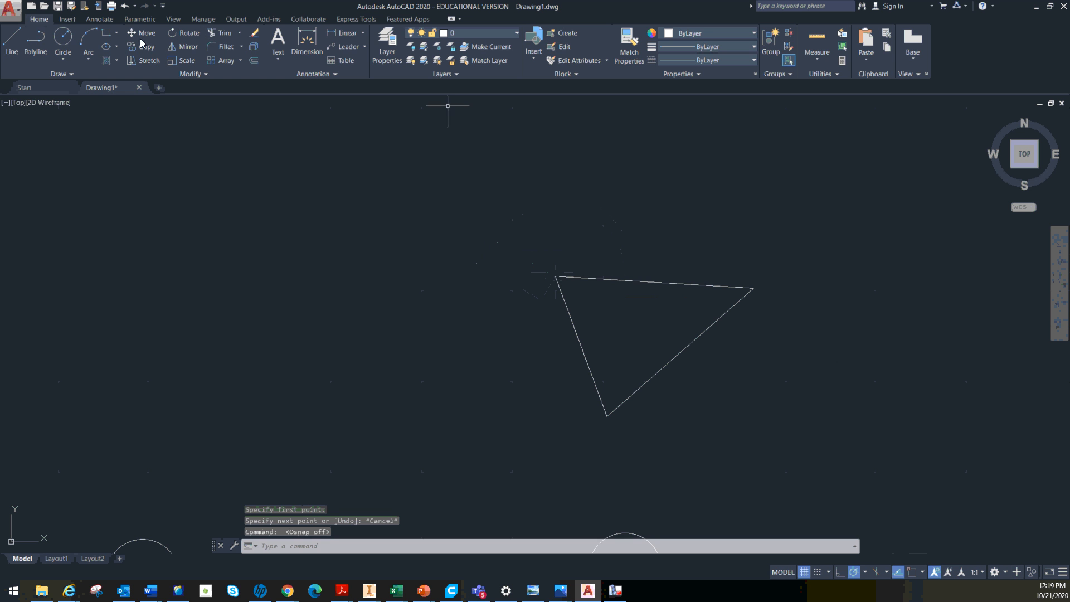
left_click(12, 40)
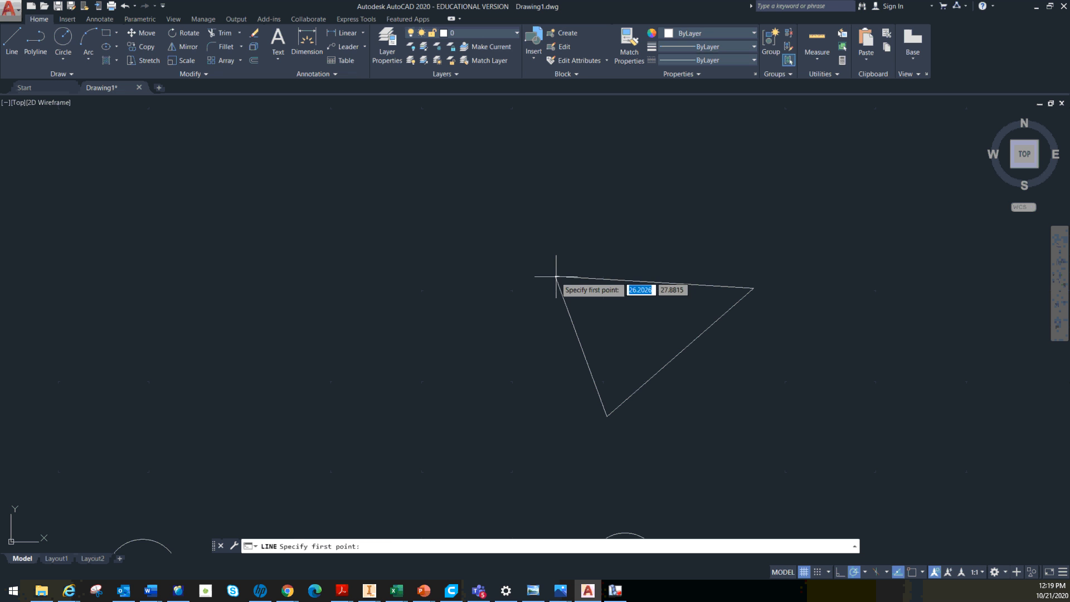
left_click(555, 277)
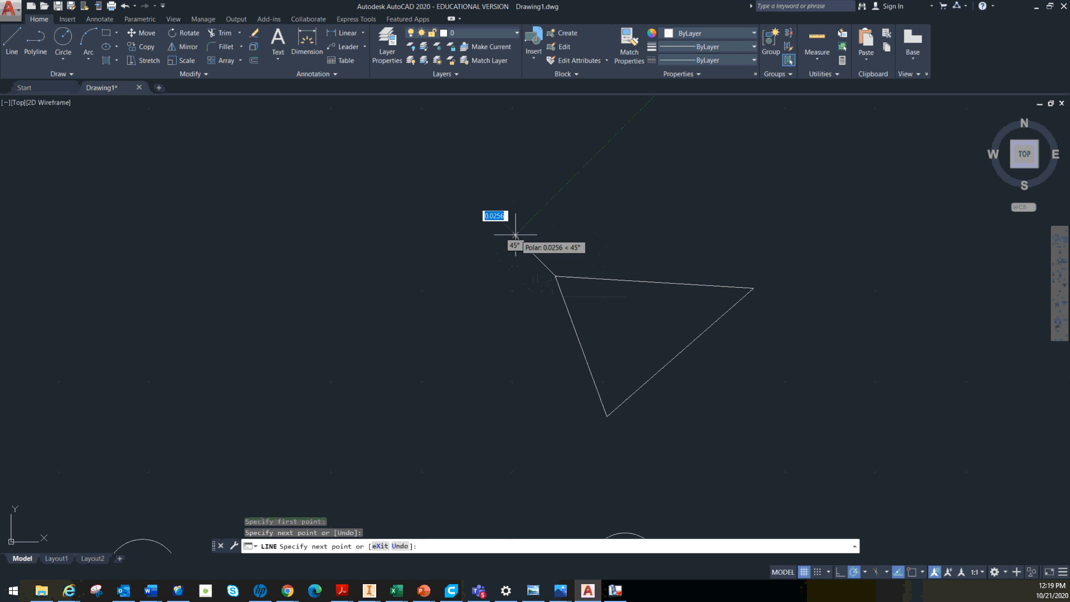
key("Escape")
Inspect where the trial line meets the triangle's corner, erase that line and turn object snap back on
scroll(552, 280, "up", 5)
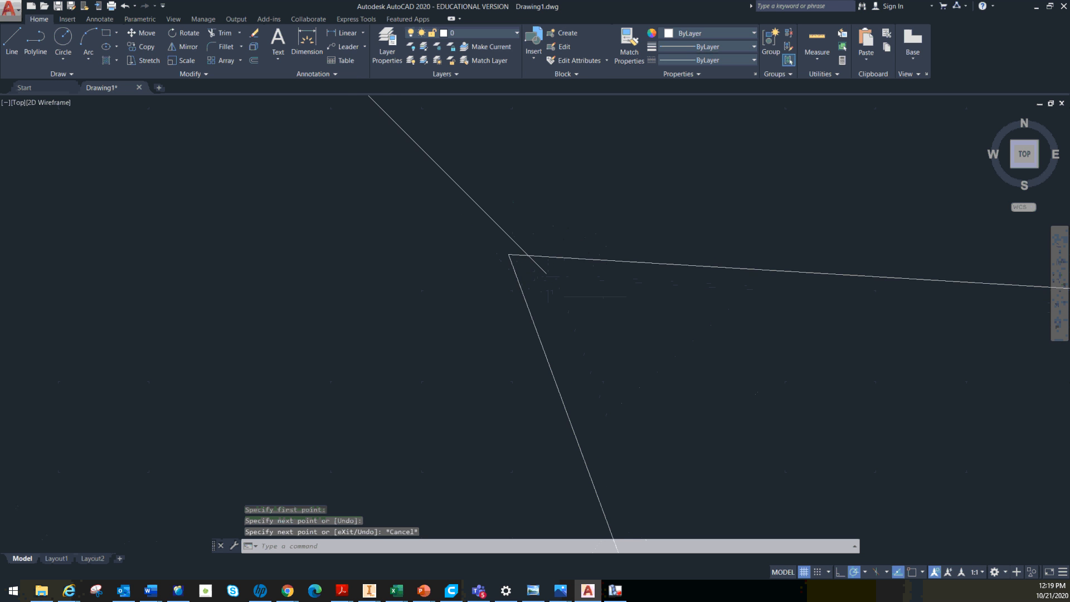
scroll(526, 262, "up", 4)
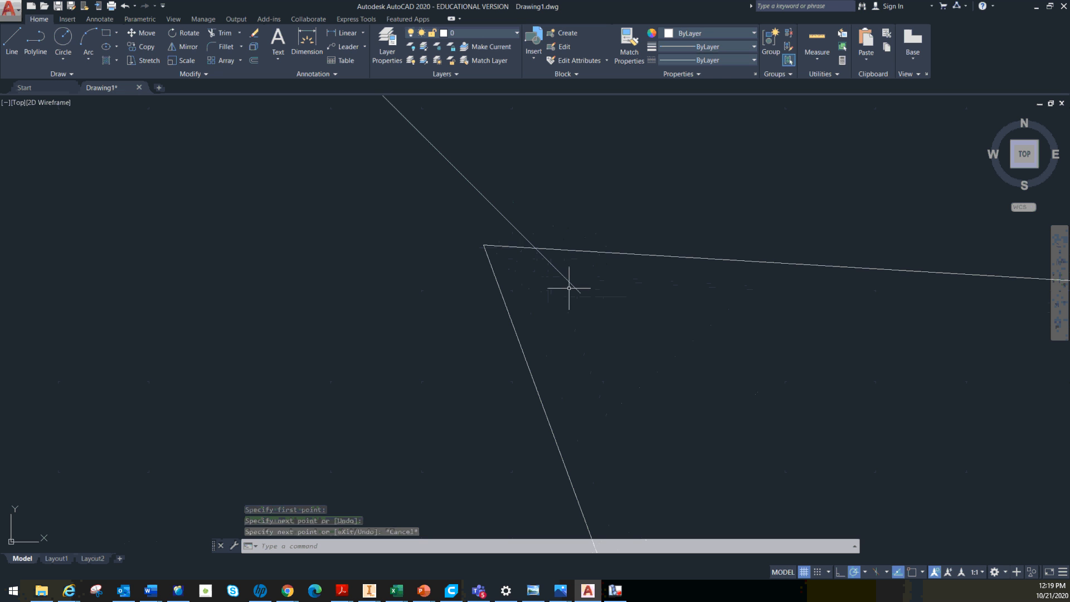
scroll(569, 281, "down", 5)
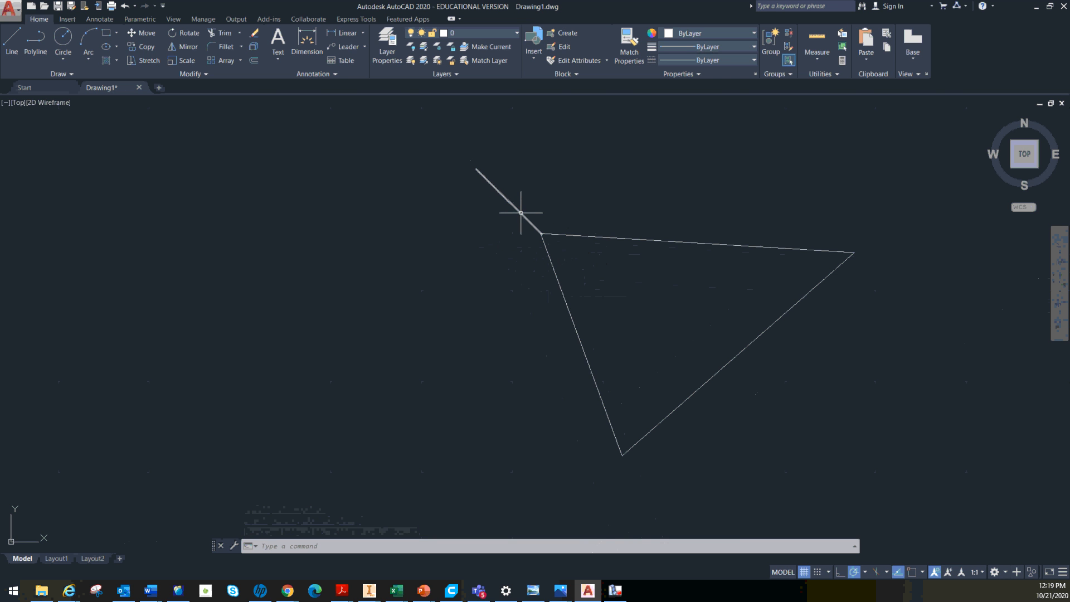
key("Delete")
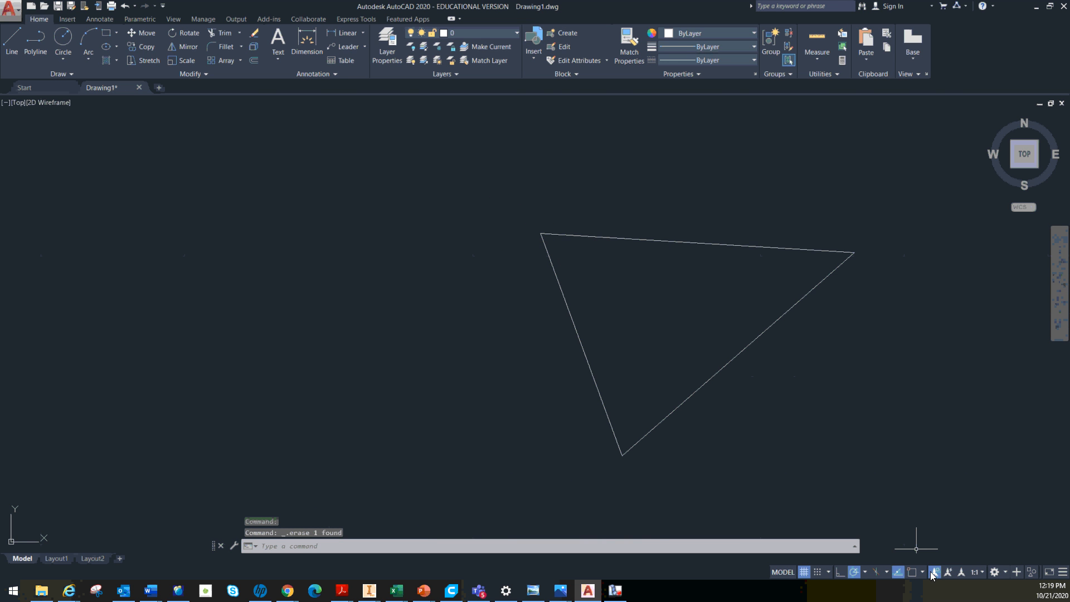
left_click(912, 573)
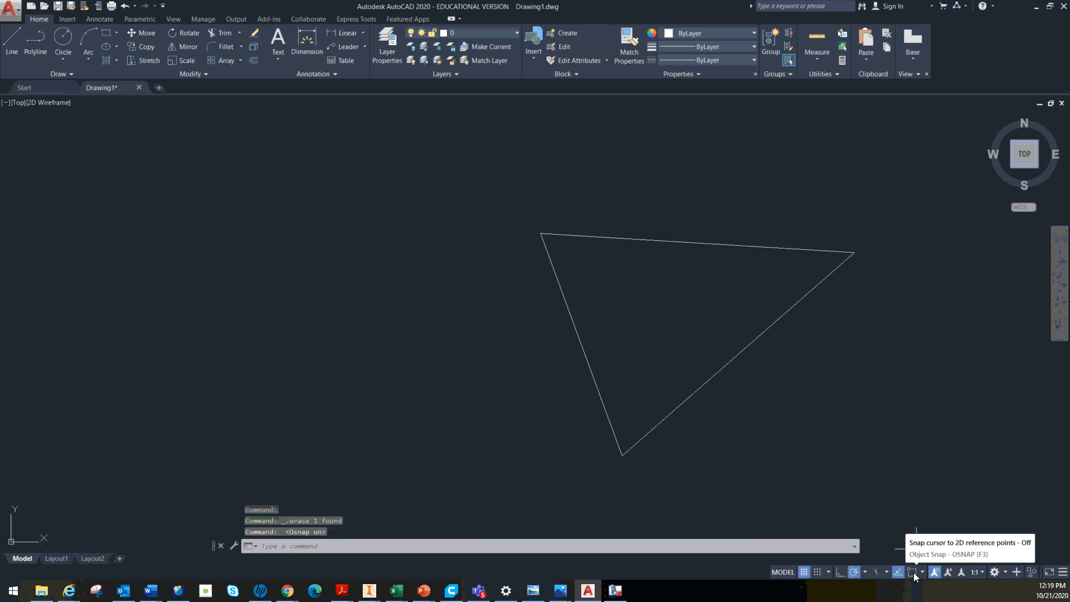
Review which object snap modes are enabled, leaving the selection as it is
left_click(922, 573)
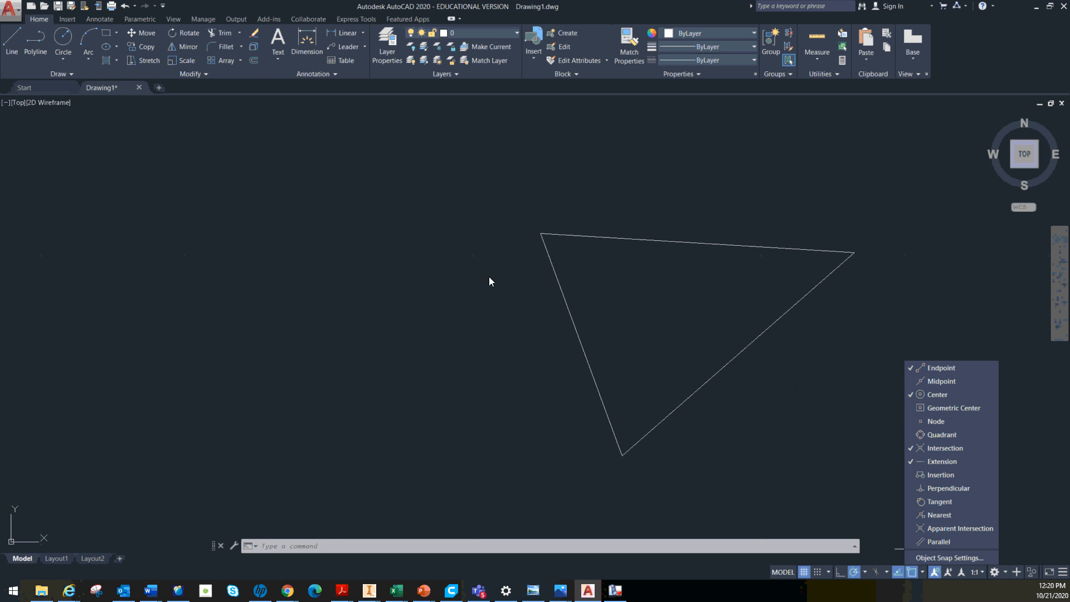
key("Escape")
key("Escape")
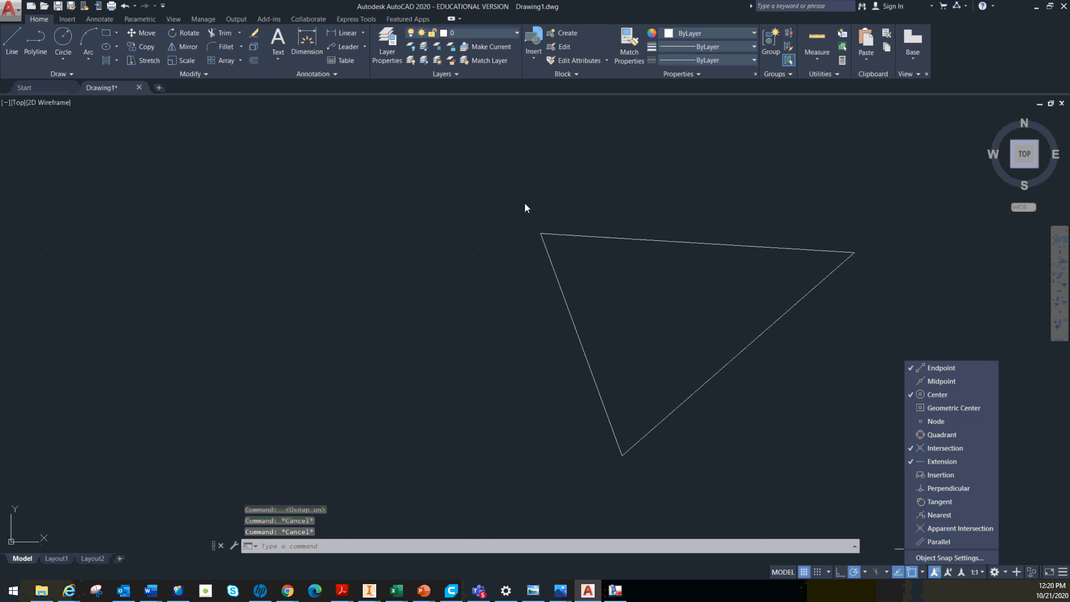
key("Escape")
Draw a vertical line about 7.1 units long in the empty area above and to the right of the triangle
middle_click_drag(523, 171, 232, 415)
scroll(310, 222, "down", 4)
middle_click_drag(310, 222, 283, 342)
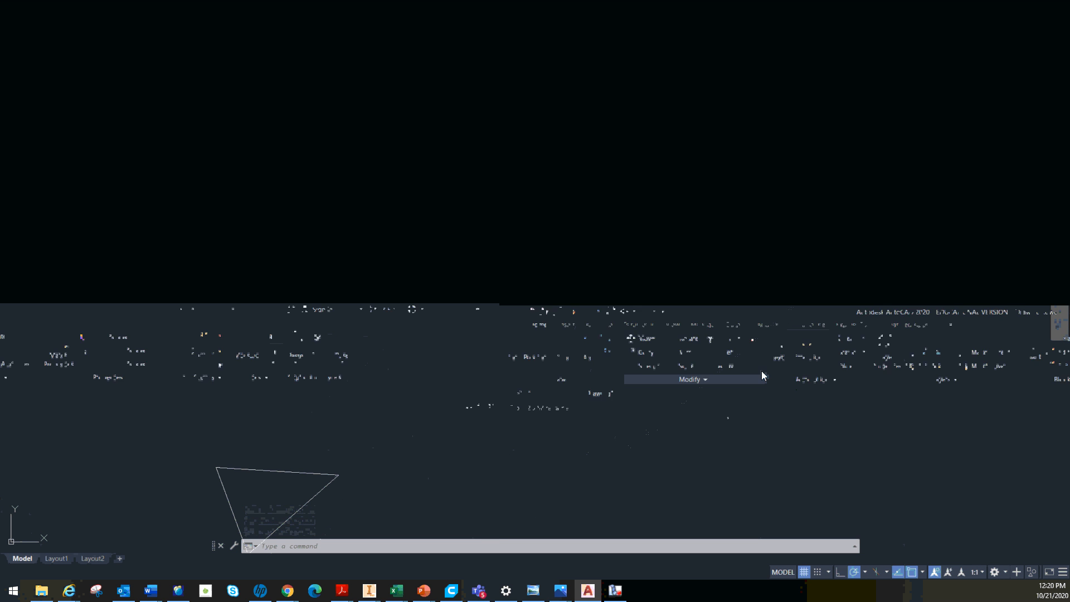
type("l")
key("Return")
left_click(388, 177)
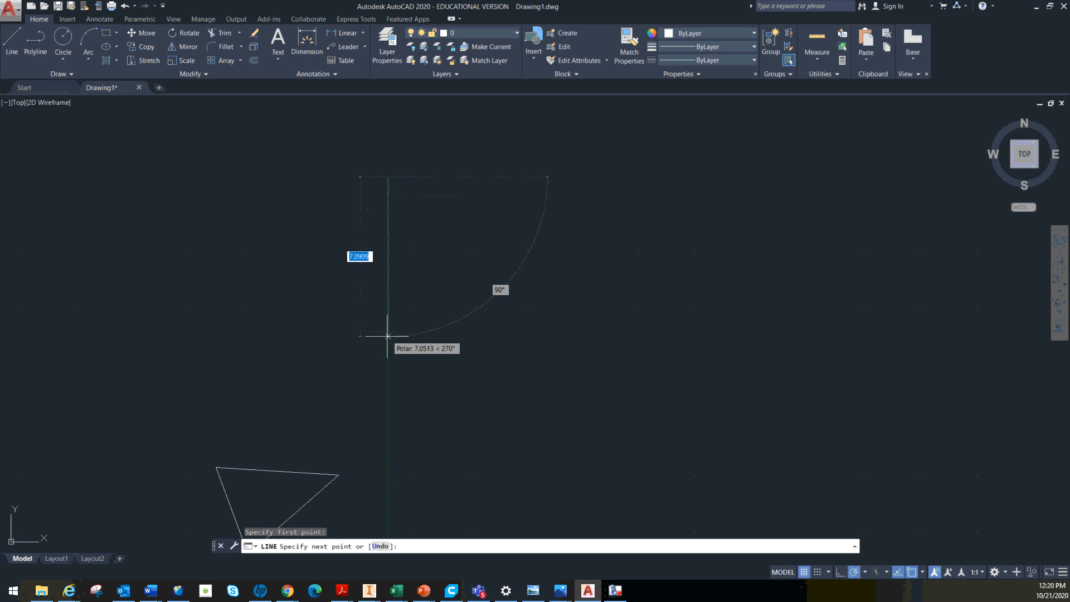
left_click(388, 336)
key("Escape")
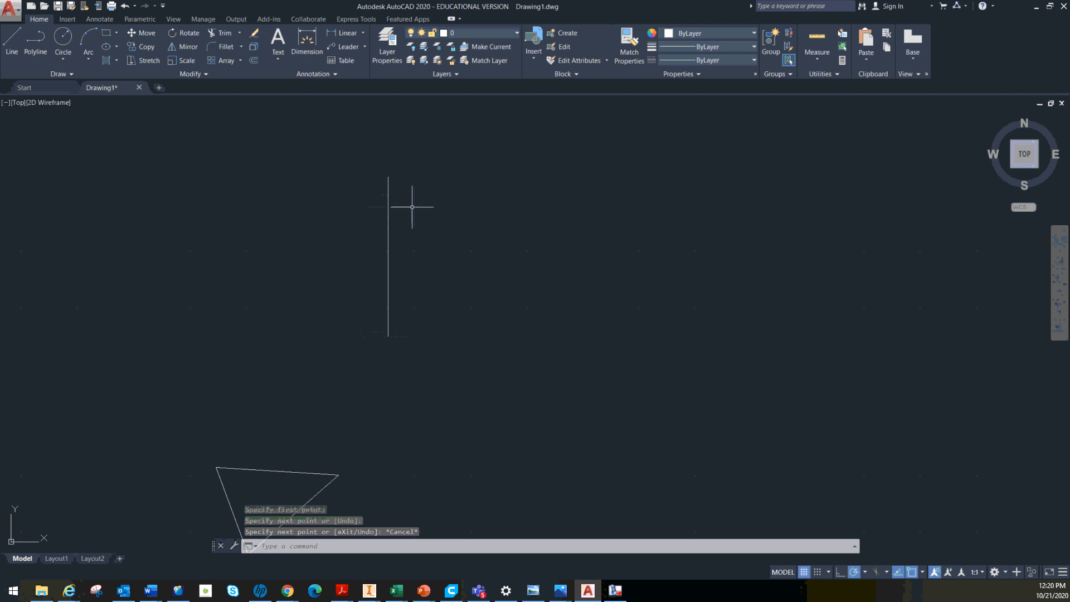
Offset the vertical line 5 units to its right
left_click(254, 63)
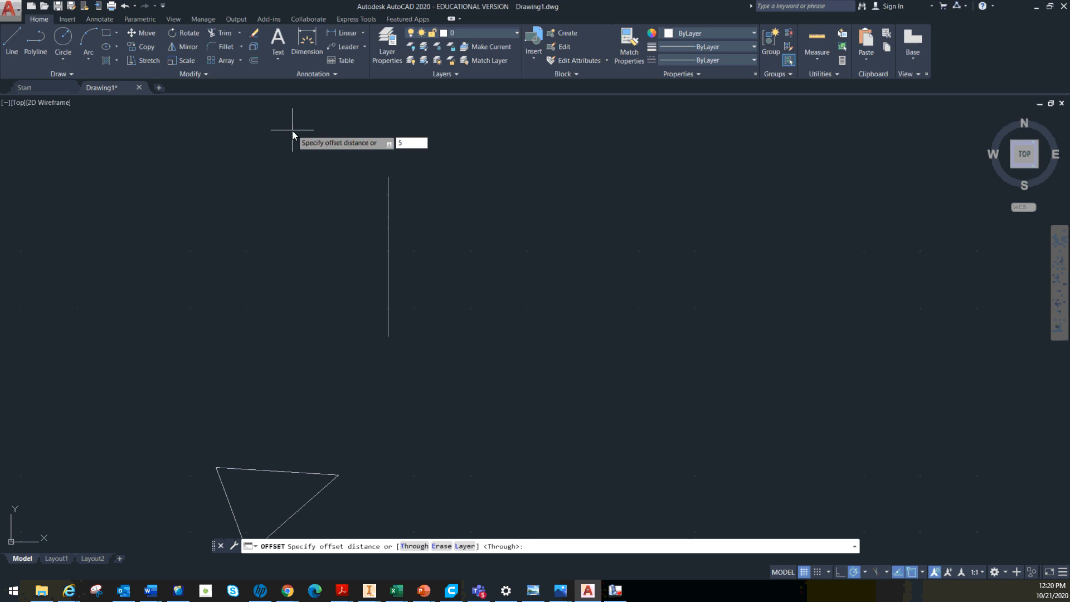
type("5")
key("Return")
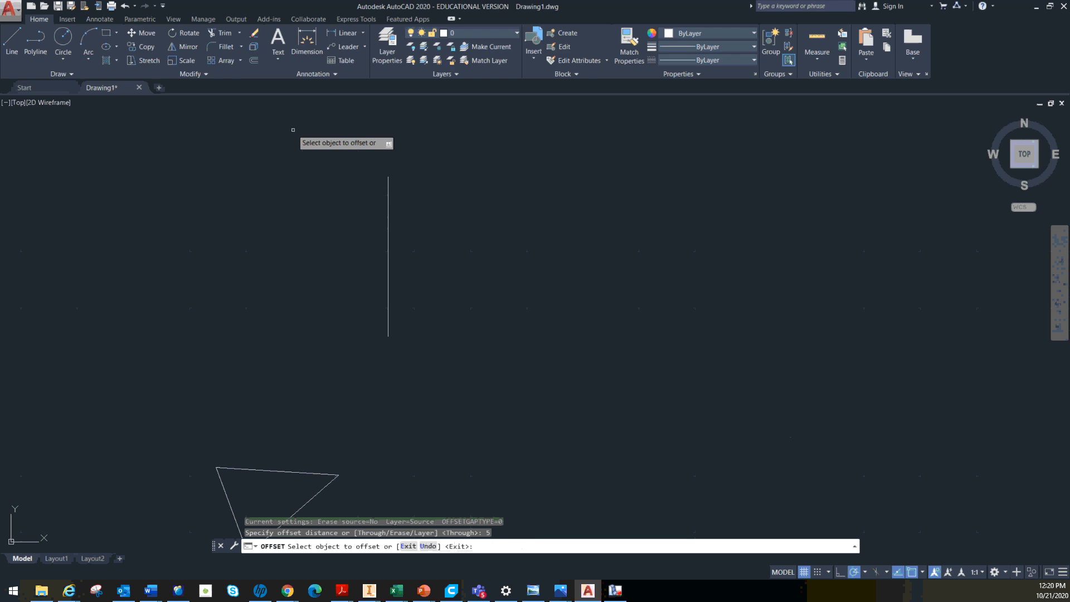
left_click(388, 249)
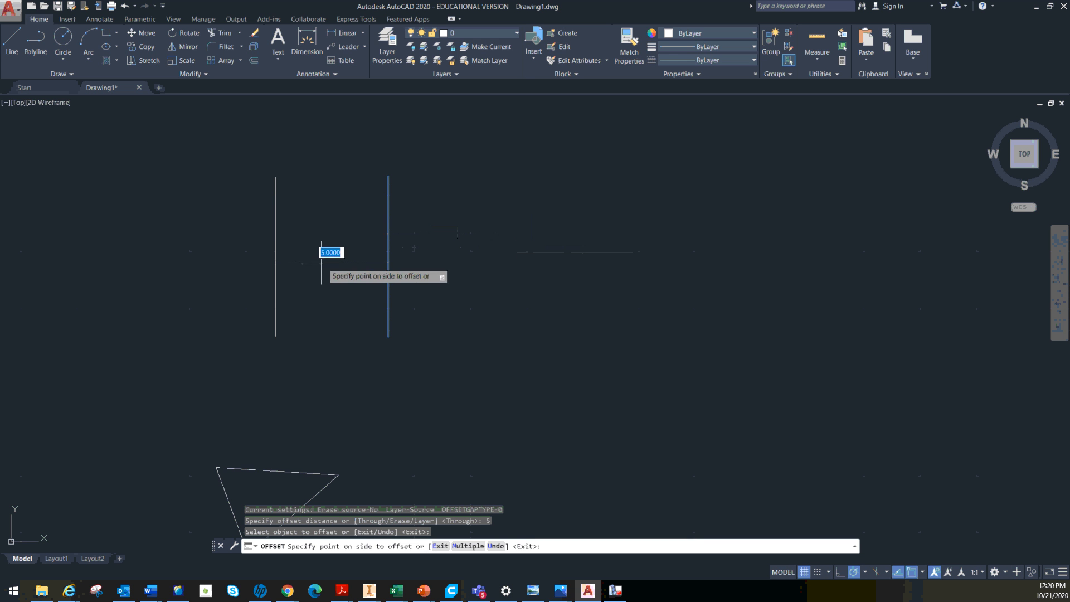
left_click(526, 234)
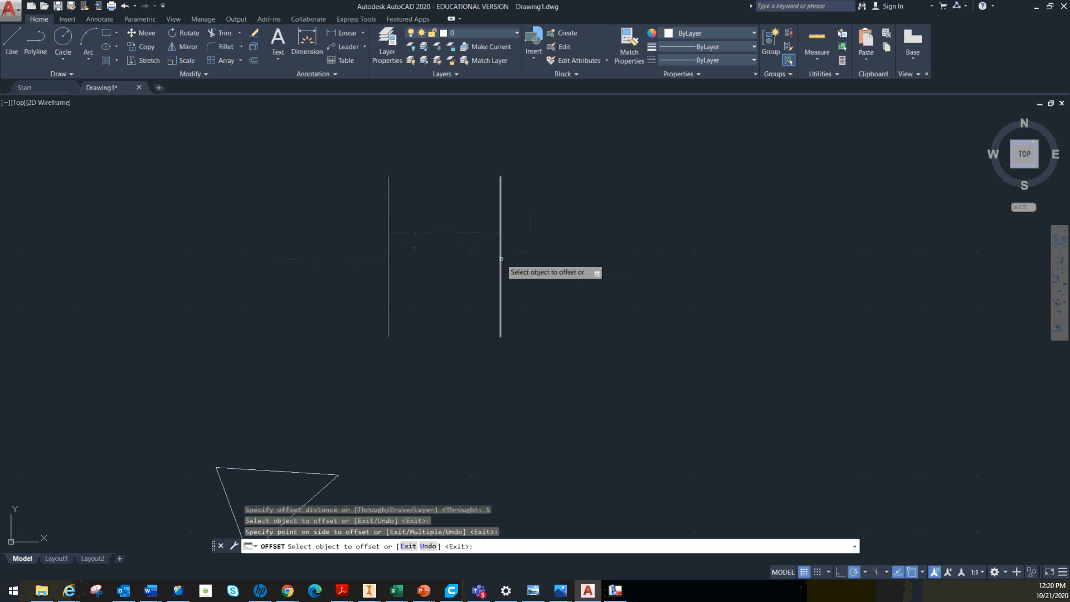
Offset the rightmost vertical line 5 units to the right three more times, each from the newest copy, making five evenly spaced lines
left_click(501, 255)
left_click(608, 242)
left_click(611, 244)
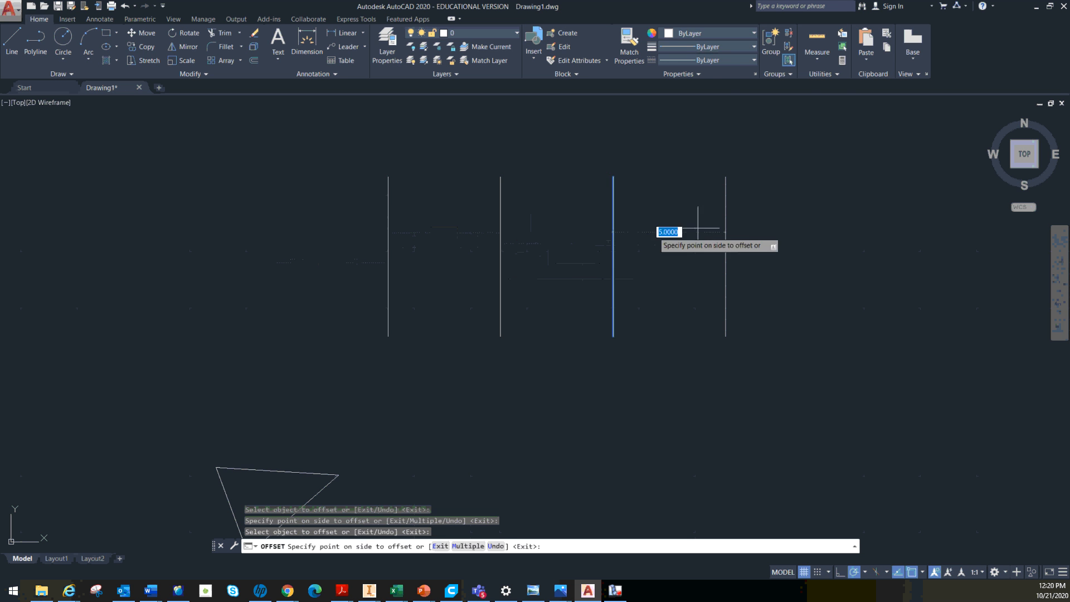
left_click(719, 242)
left_click(725, 251)
left_click(775, 241)
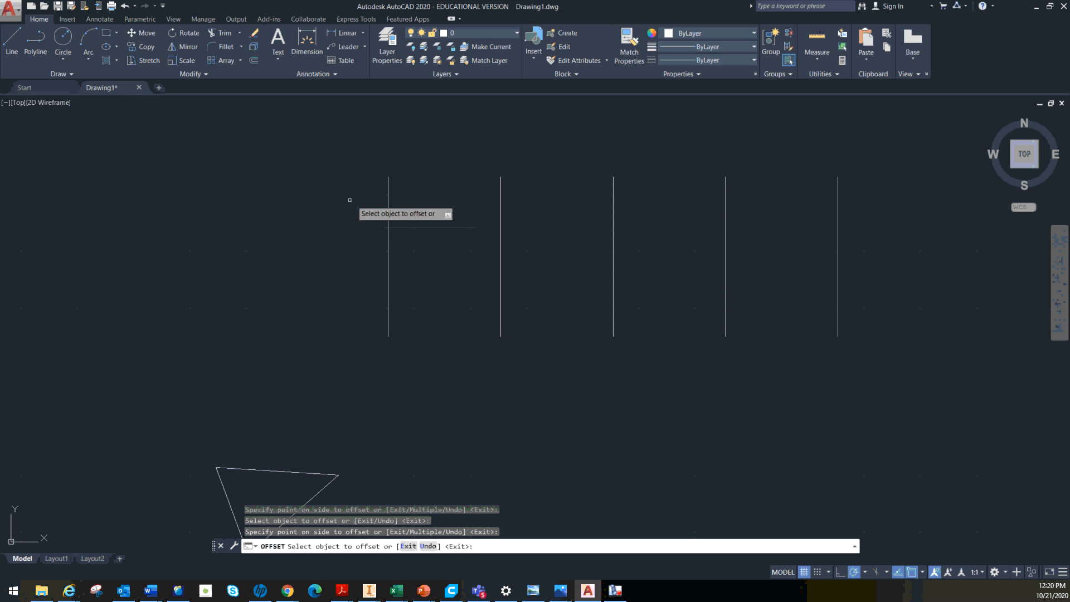
key("Escape")
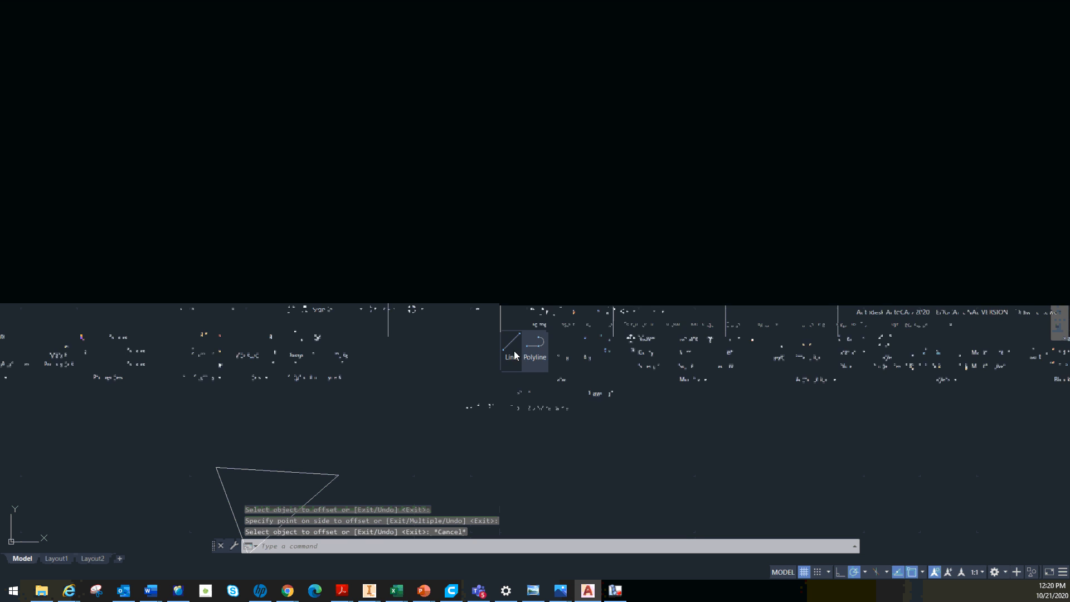
Draw the left, bottom and right sides of a rectangle about 8 units wide in the empty area left of the parallel lines
type("l")
key("Return")
middle_click_drag(167, 238, 341, 387)
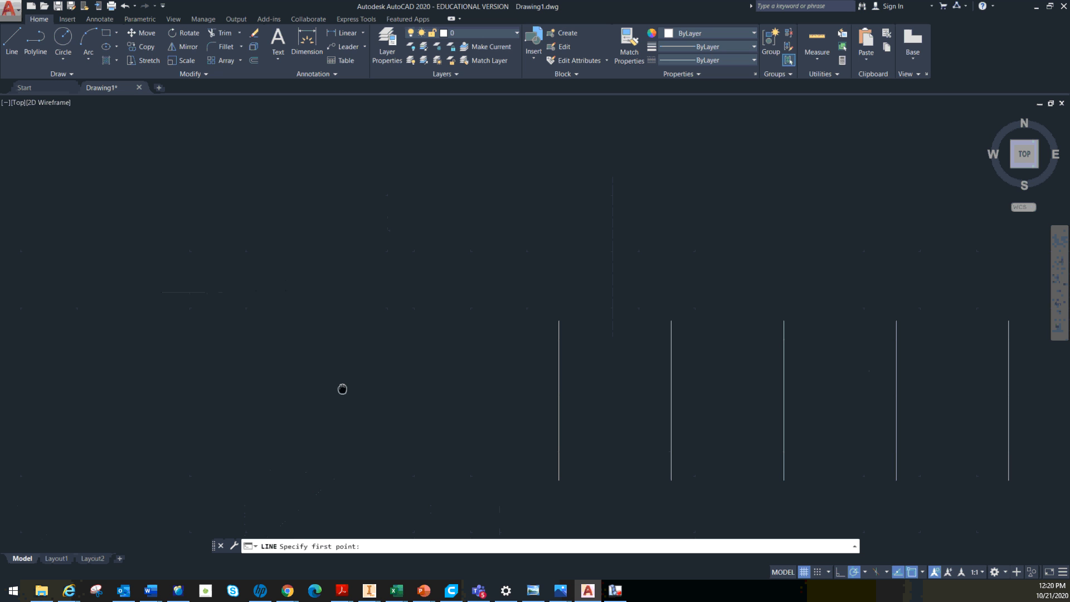
left_click(238, 275)
left_click(238, 404)
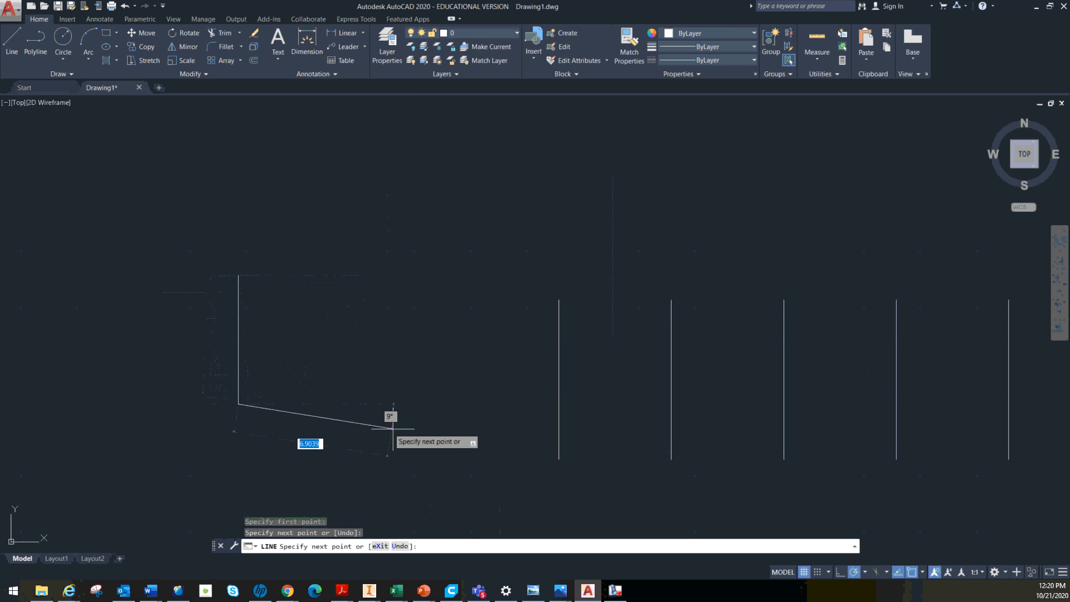
left_click(416, 403)
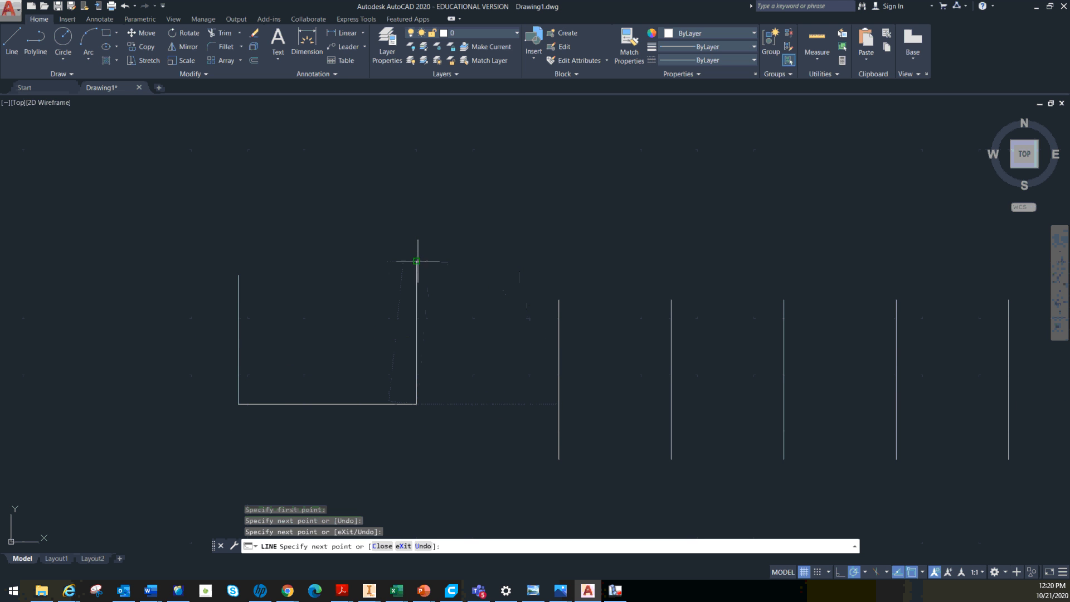
left_click(417, 260)
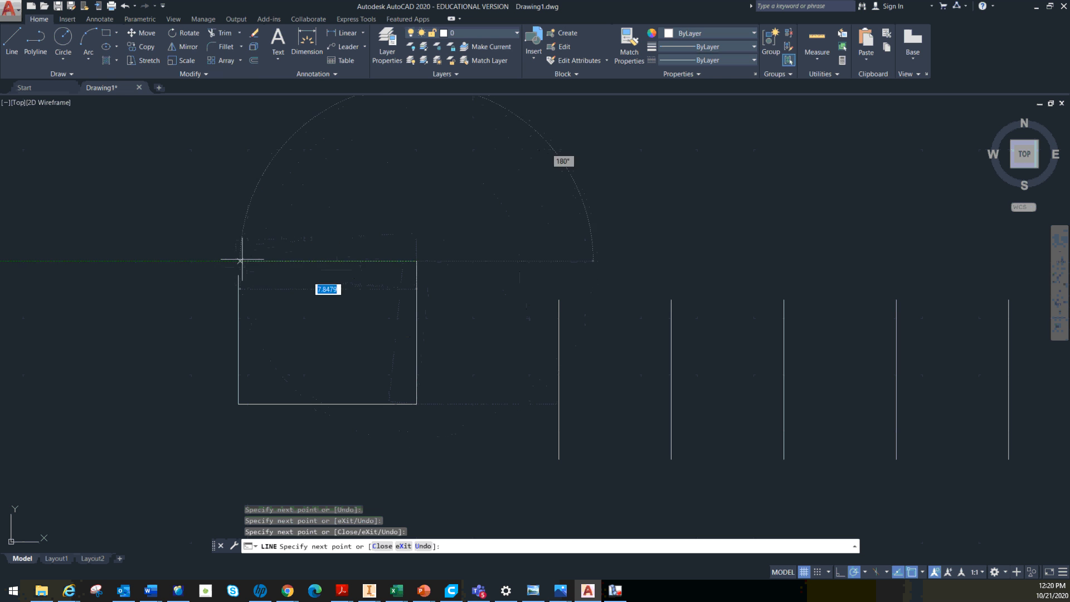
Erase the rectangle's right side, redraw it level with the left side's upper end, and close the rectangle with a top line
key("Escape")
key("Delete")
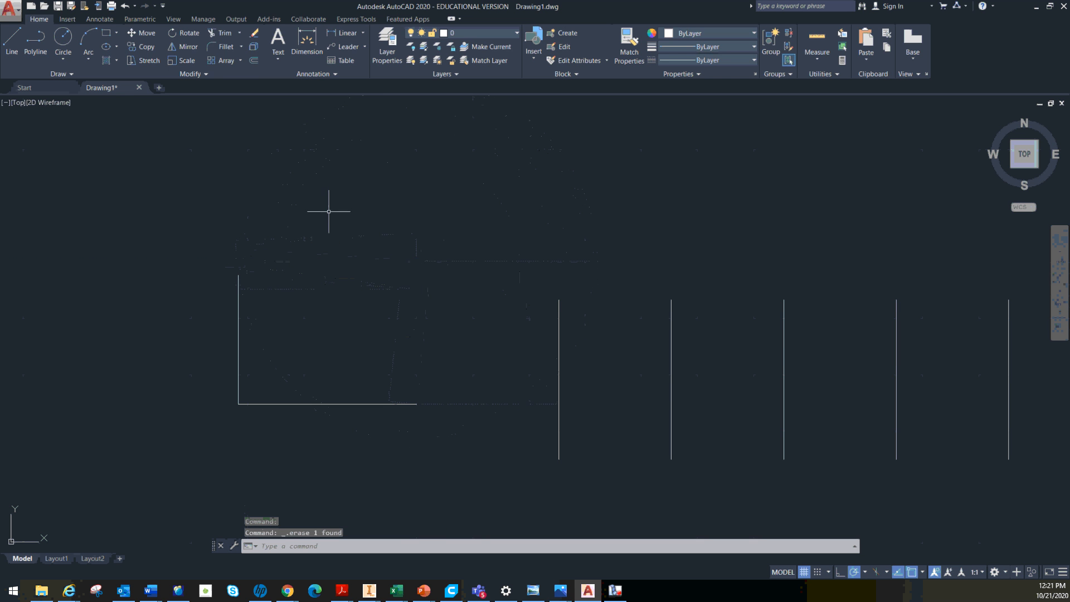
type("l")
key("Return")
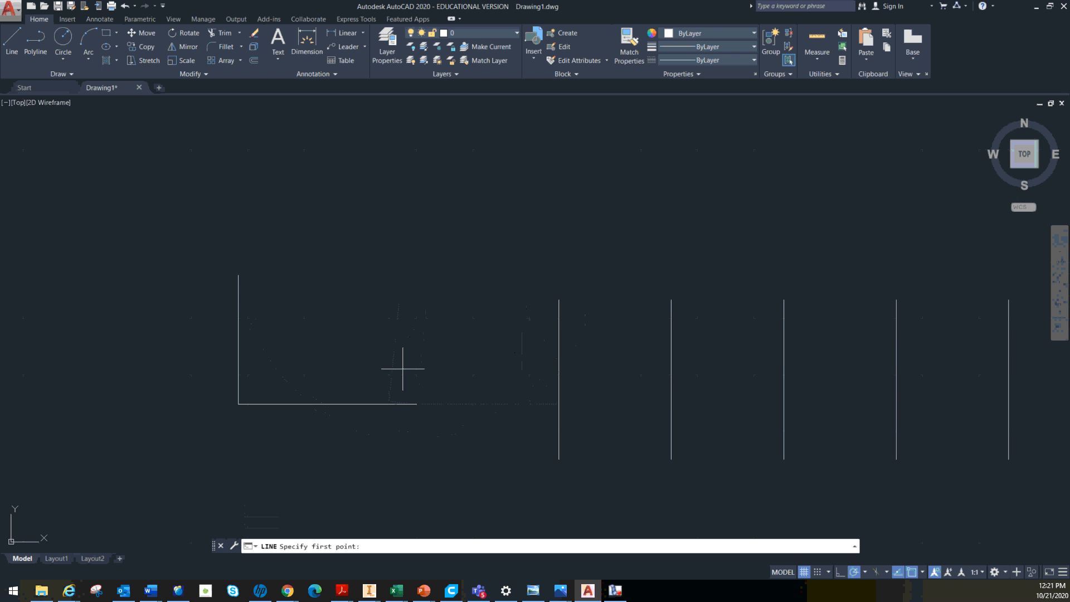
left_click(416, 404)
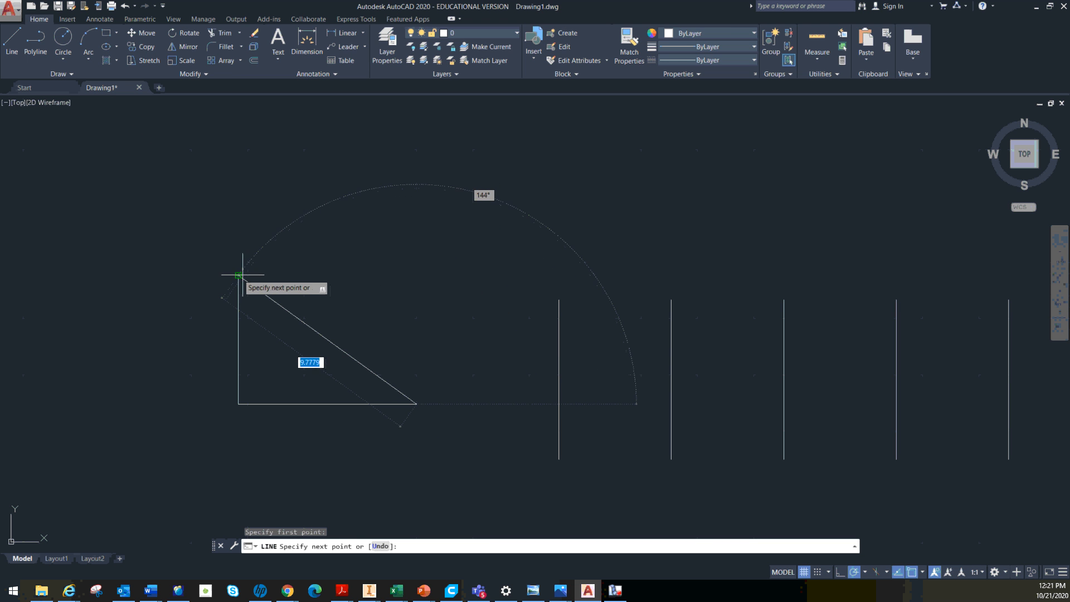
left_click(416, 274)
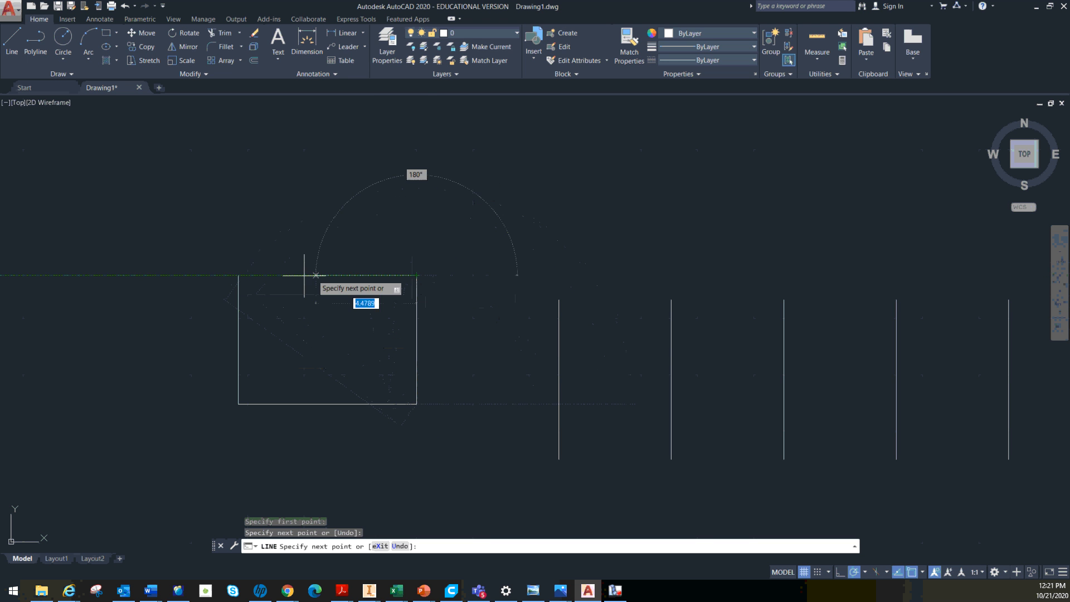
left_click(238, 275)
key("Escape")
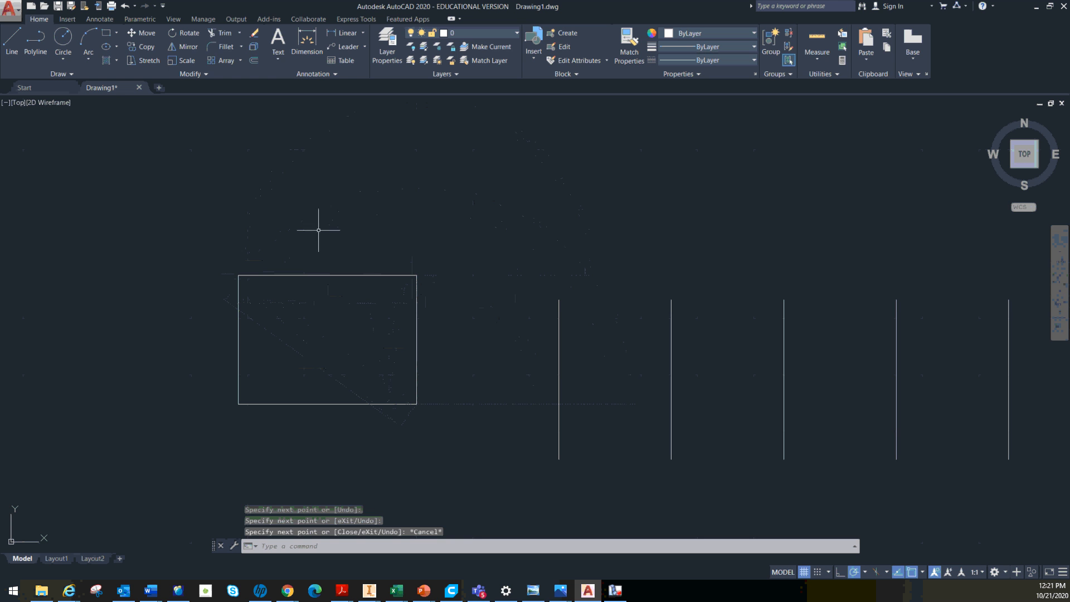
Fillet the rectangle's upper-right corner with a radius of 1
left_click(218, 52)
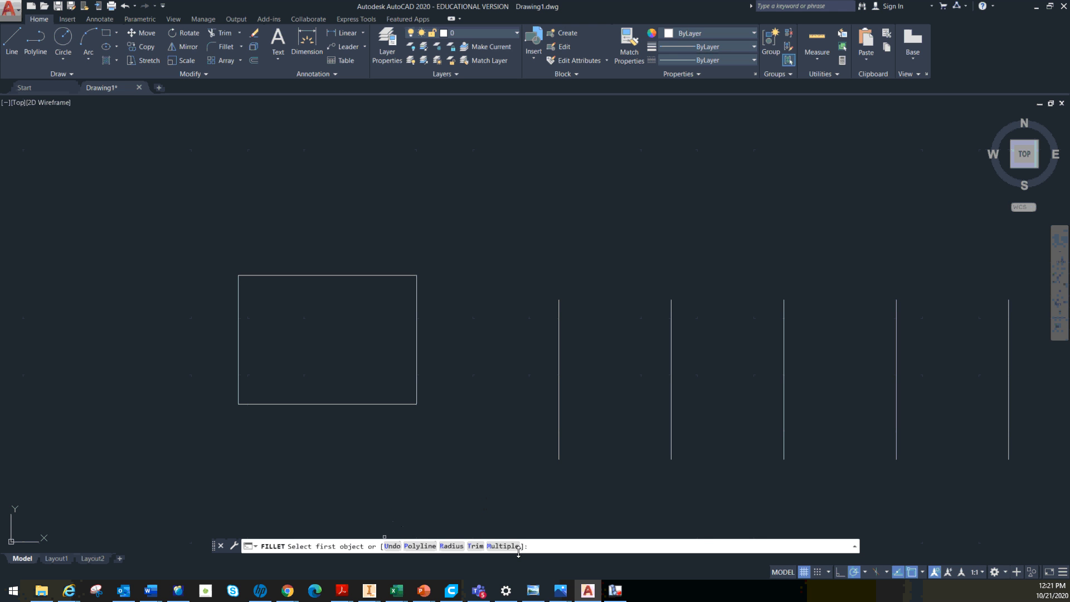
left_click(448, 546)
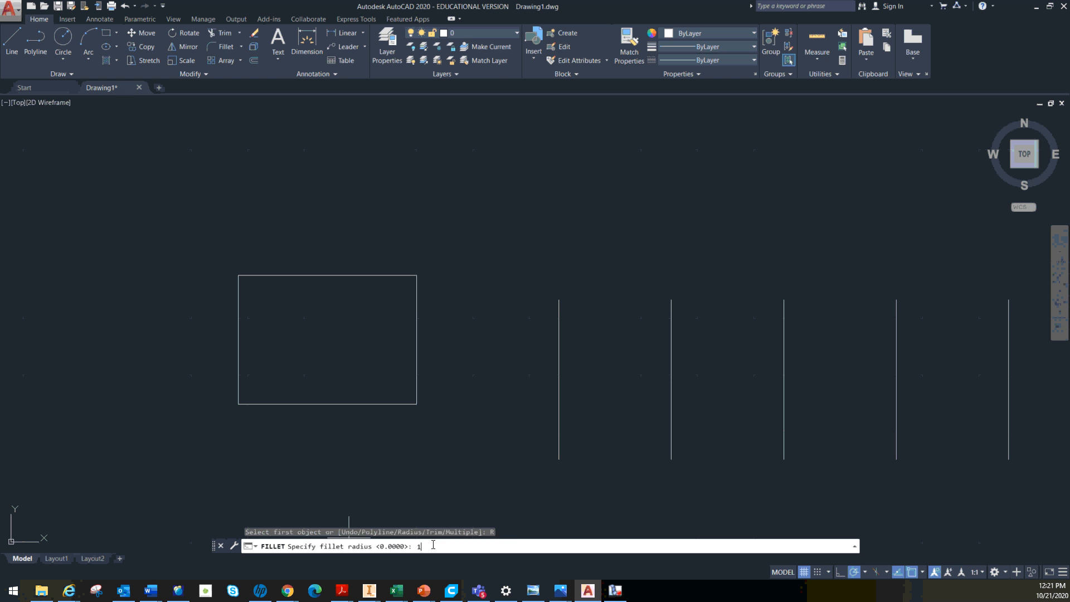
type("1")
key("Return")
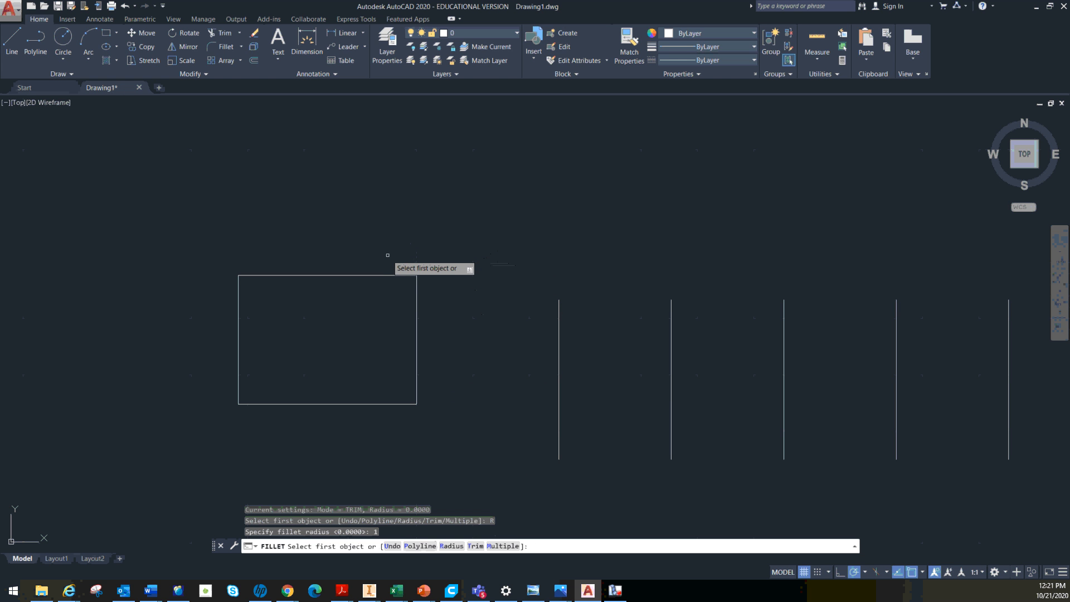
left_click(388, 276)
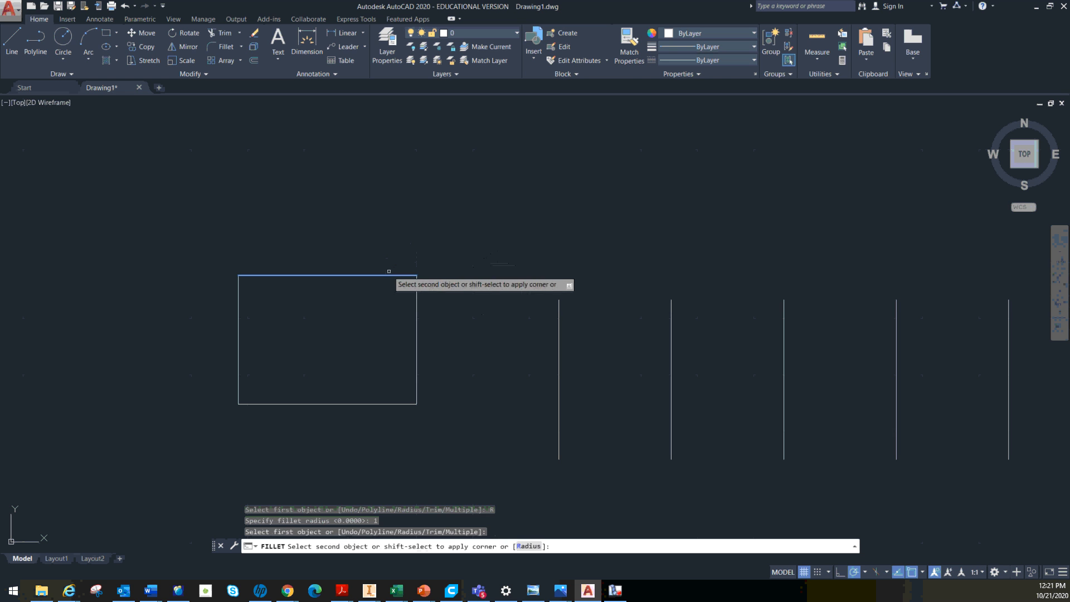
left_click(416, 292)
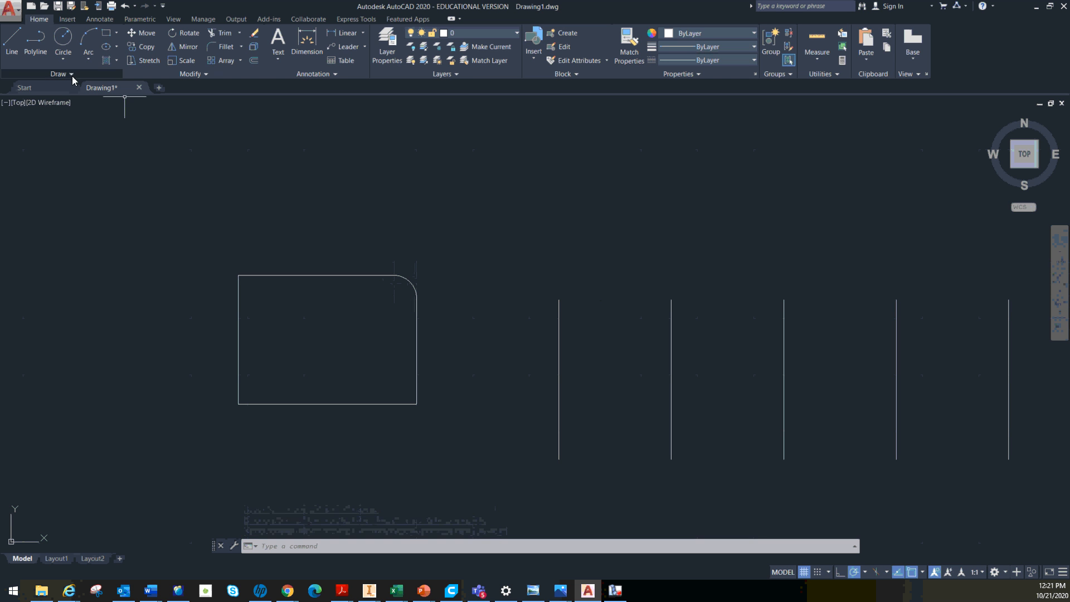
Fillet the rectangle's lower-right corner using the same radius
left_click(222, 47)
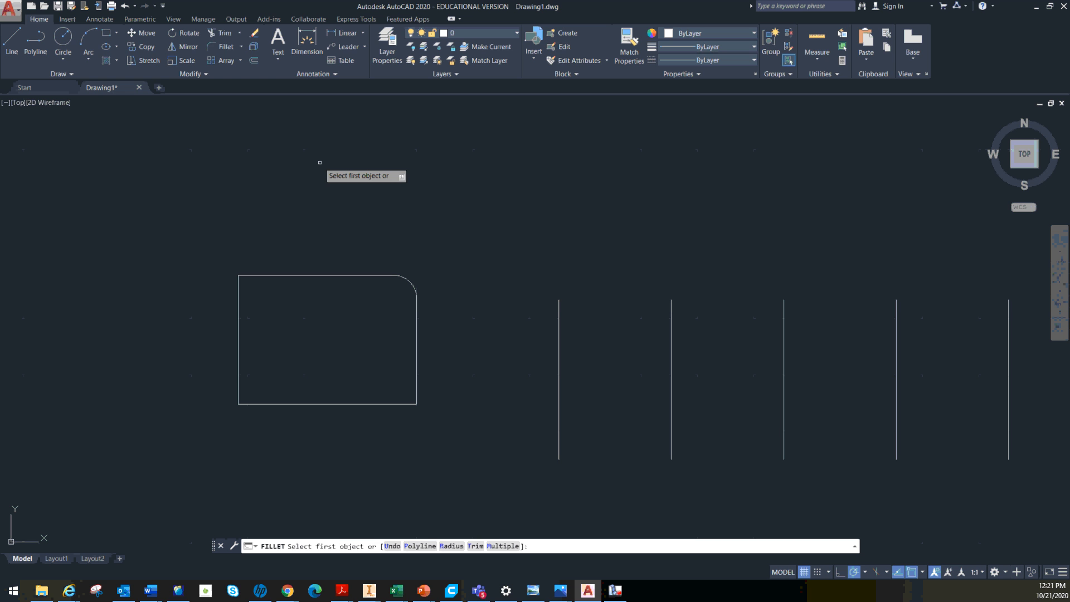
left_click(417, 379)
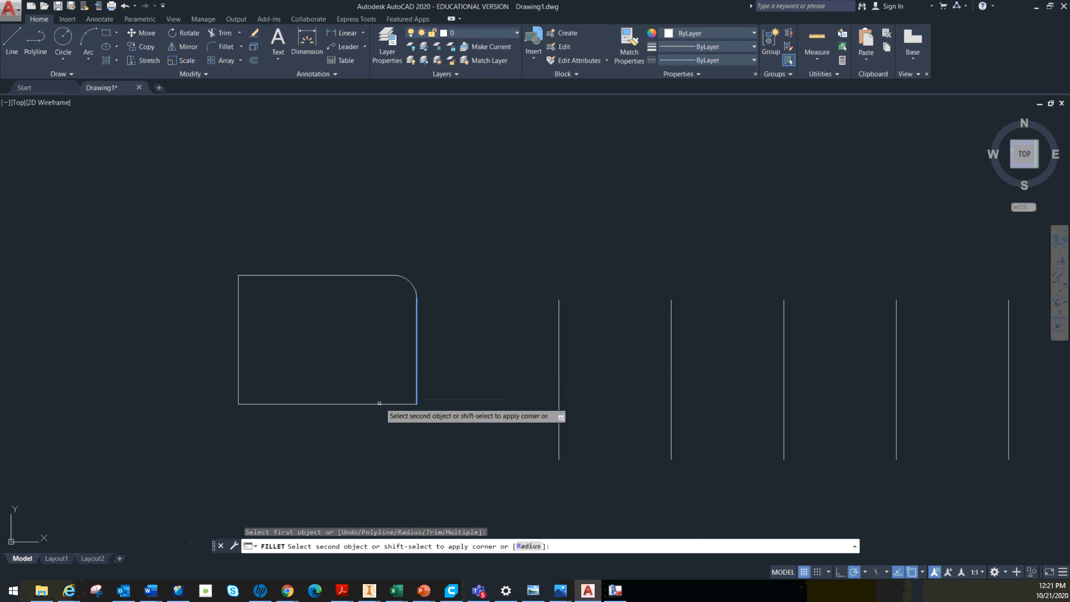
left_click(375, 402)
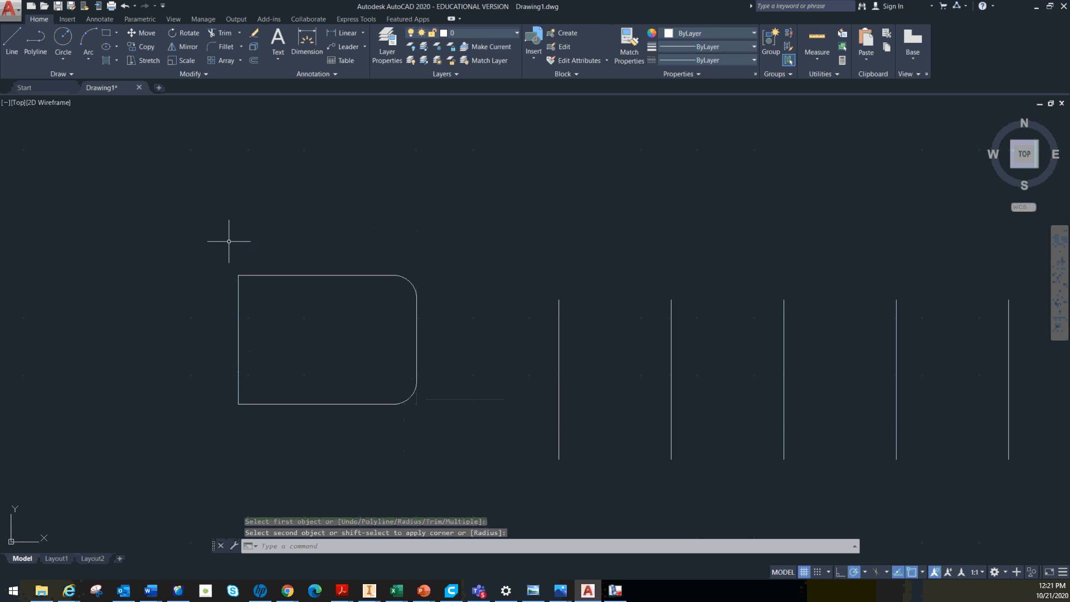
Draw a long, nearly horizontal line about 20.5 units long above the rectangle and continue it as seven connected zigzag segments crossing over it
mouse_move(270, 143)
middle_mouse_down()
mouse_move(198, 222)
mouse_move(202, 287)
middle_mouse_up()
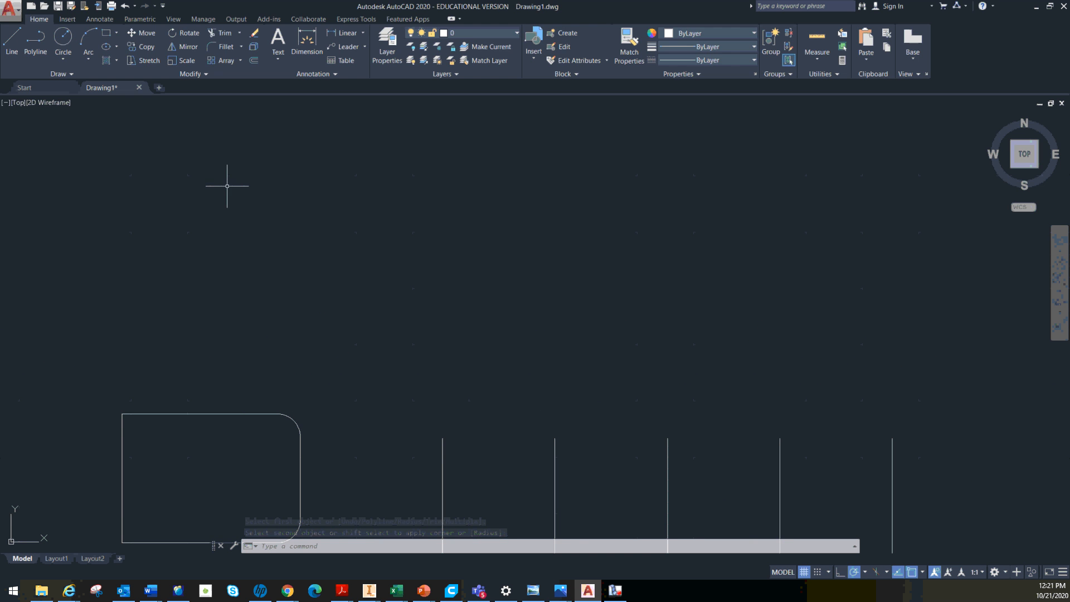
middle_click_drag(227, 184, 177, 262)
left_click(13, 42)
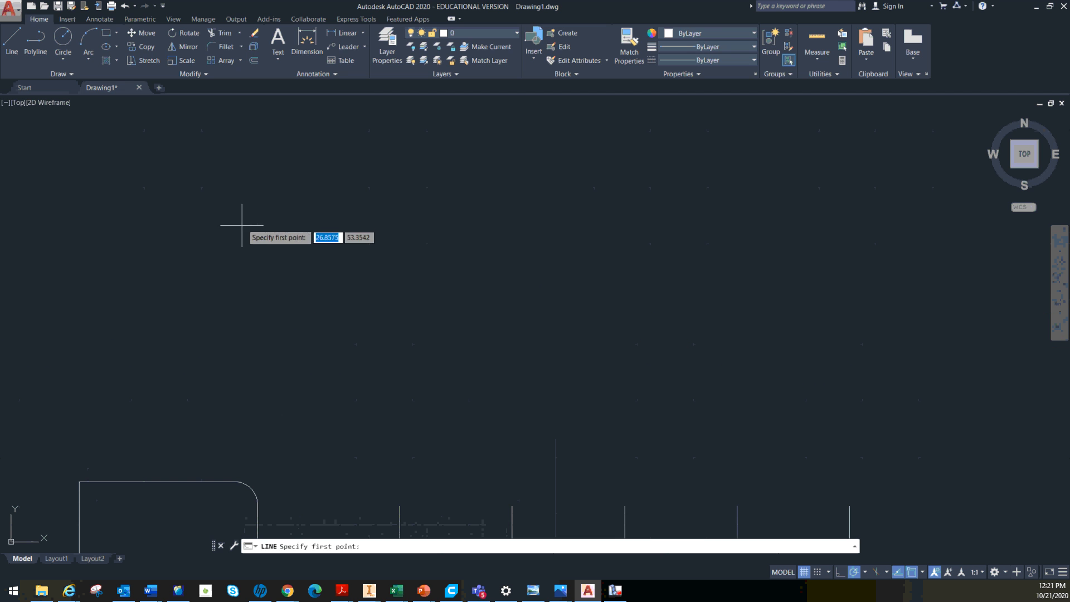
middle_click_drag(301, 226, 224, 333)
left_click(245, 298)
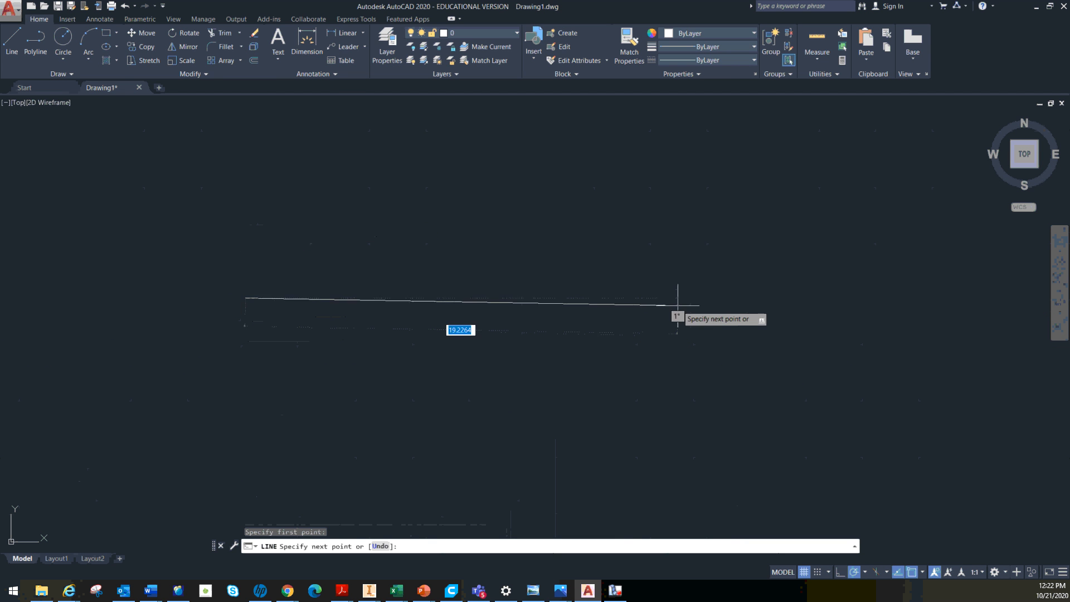
left_click(706, 290)
left_click(533, 168)
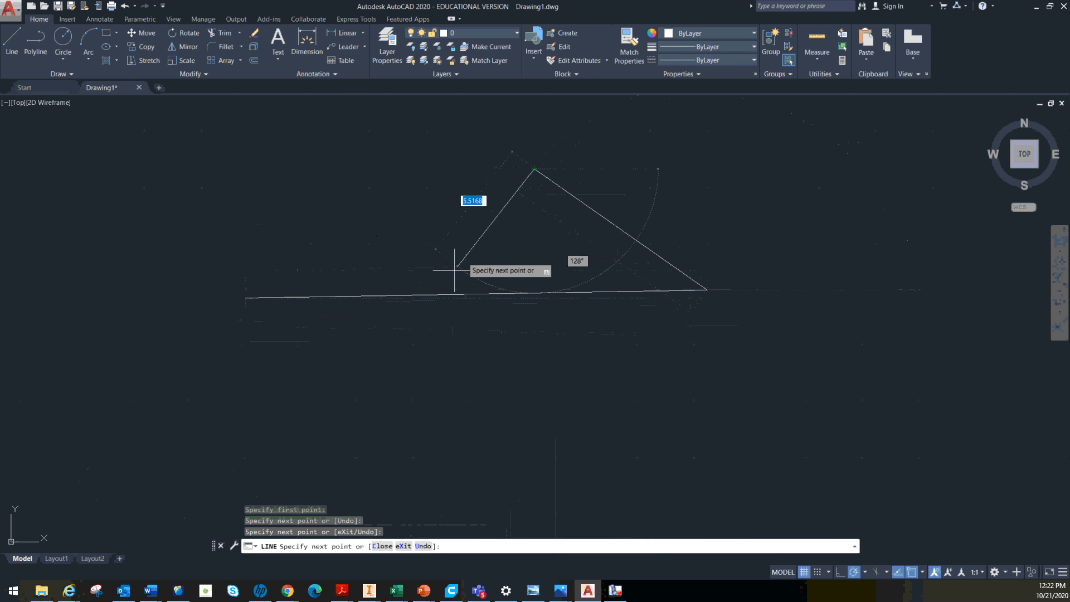
left_click(434, 362)
left_click(326, 176)
left_click(533, 230)
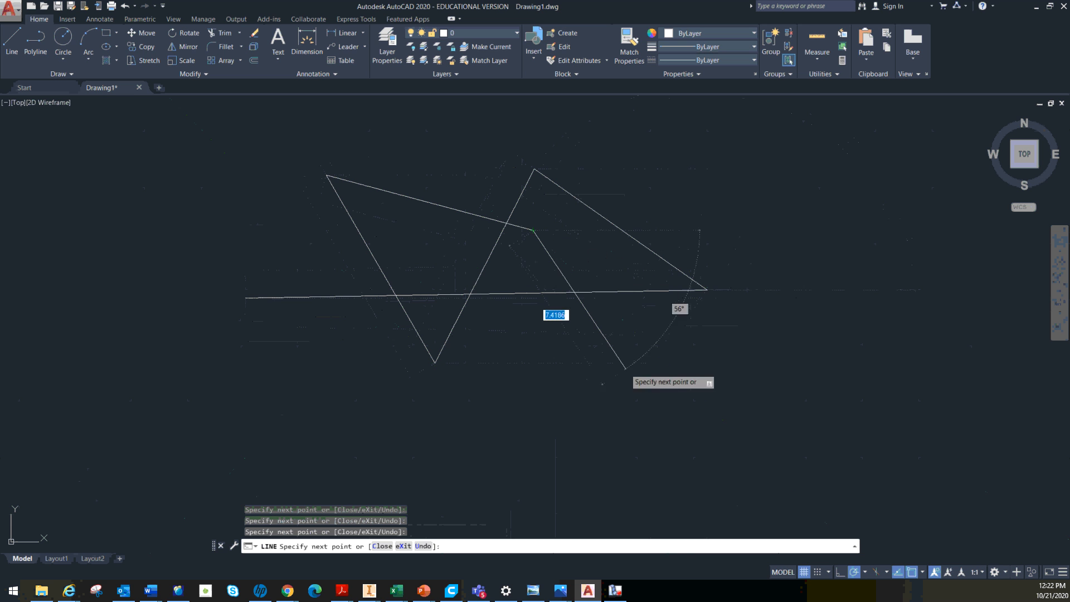
left_click(626, 368)
left_click(699, 151)
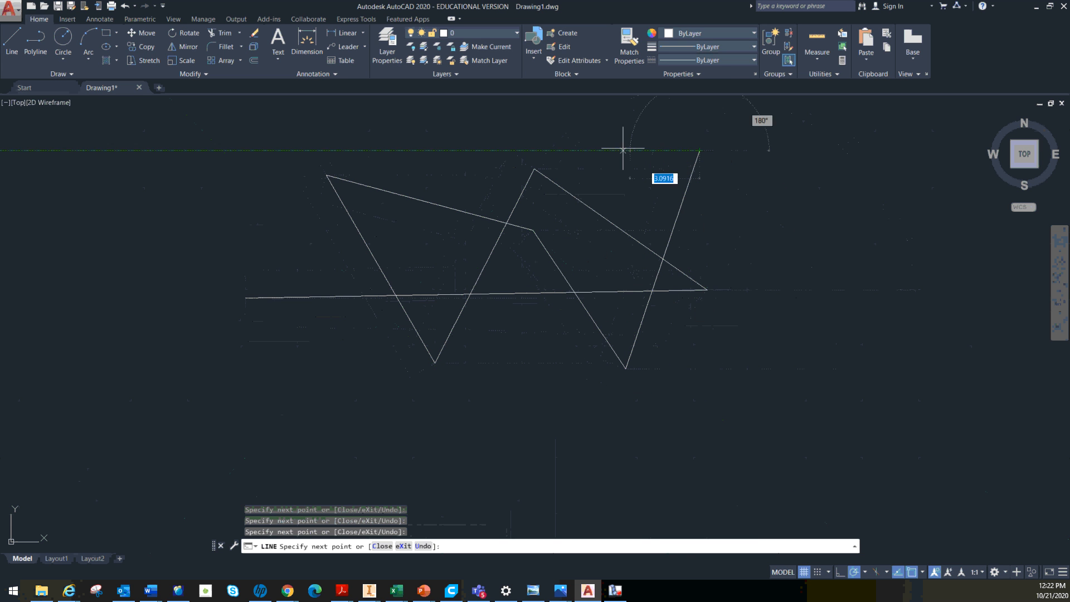
left_click(484, 365)
key("Escape")
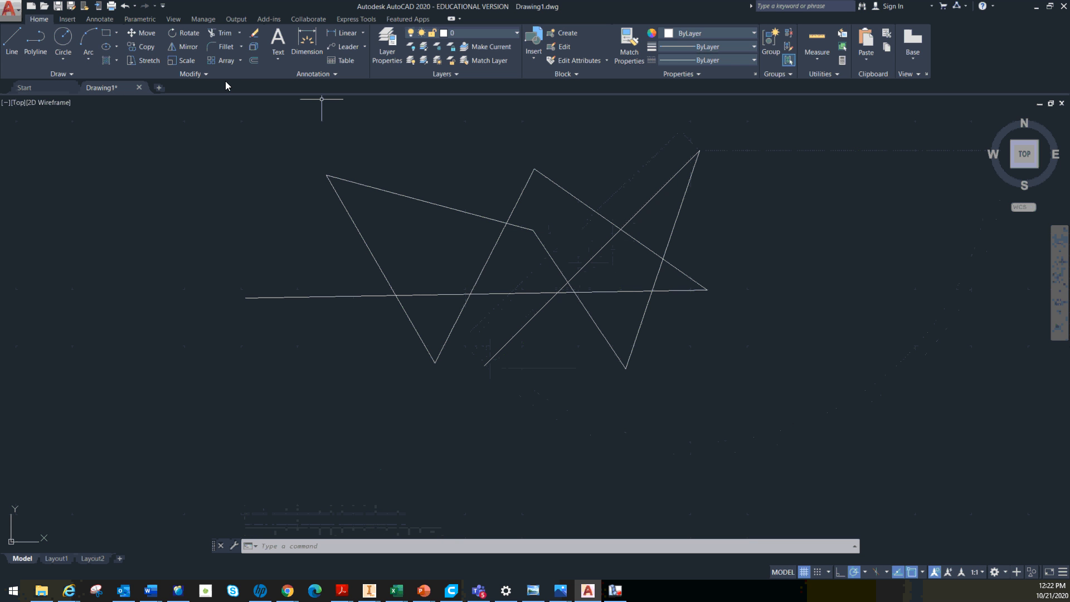
Trim away the line pieces inside the large central triangle, using its three sides as cutting edges
left_click(221, 35)
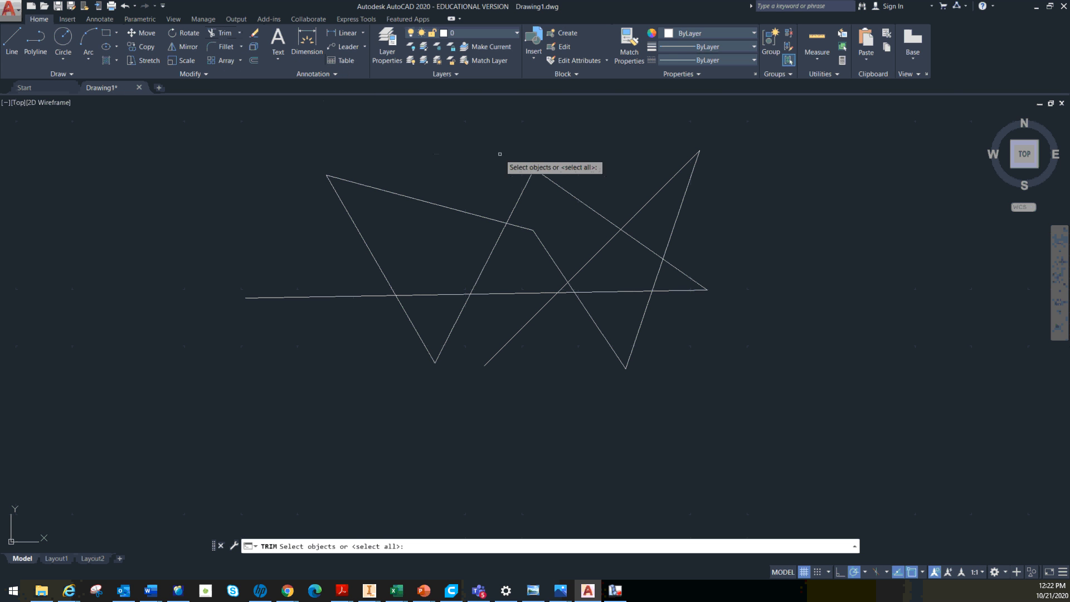
left_click(585, 205)
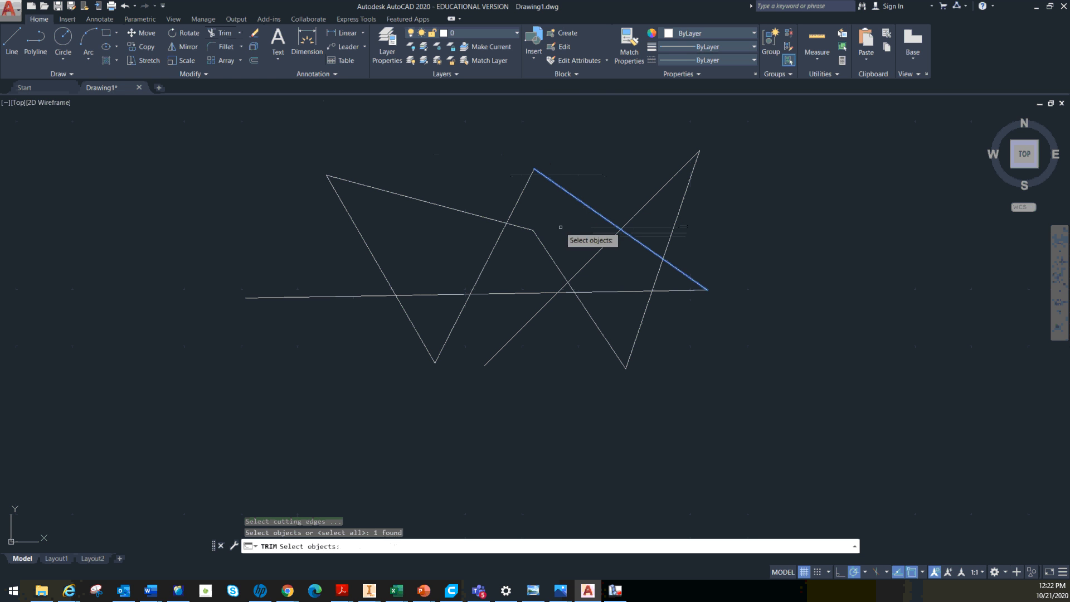
left_click(531, 291)
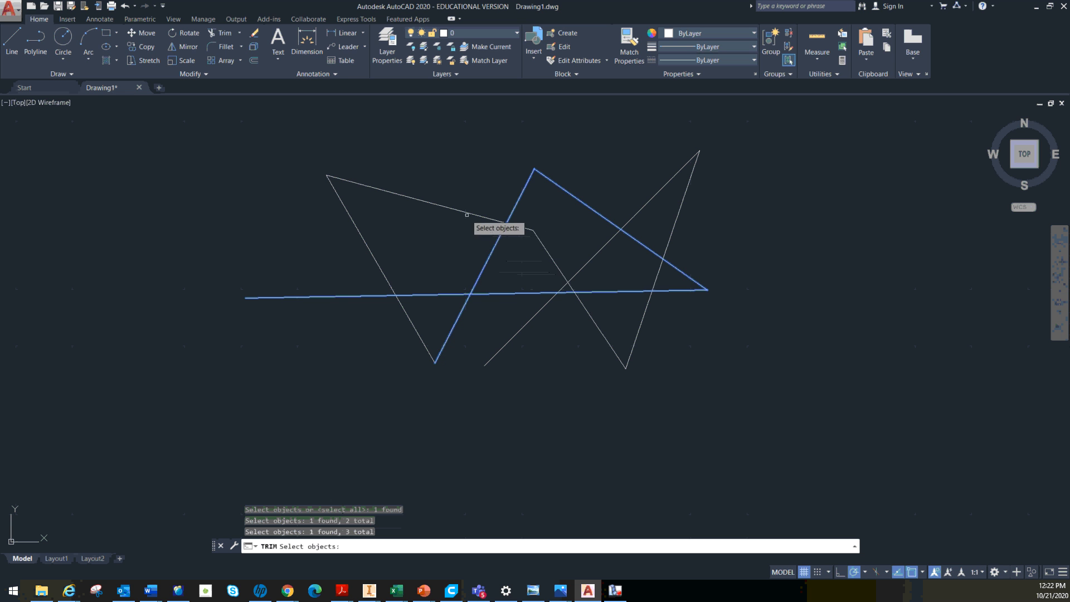
key("Return")
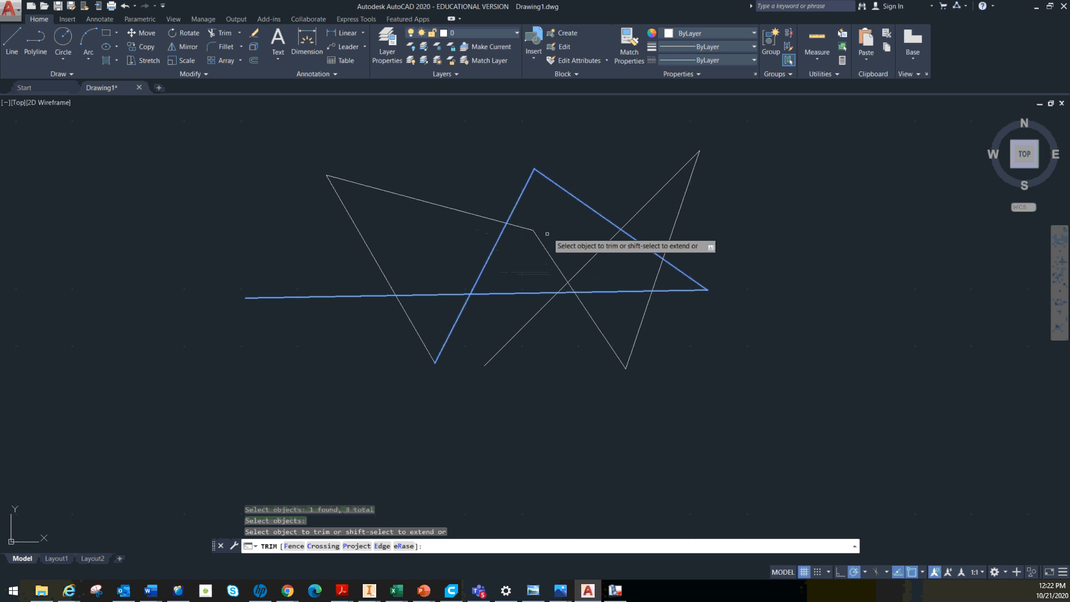
left_click(594, 258)
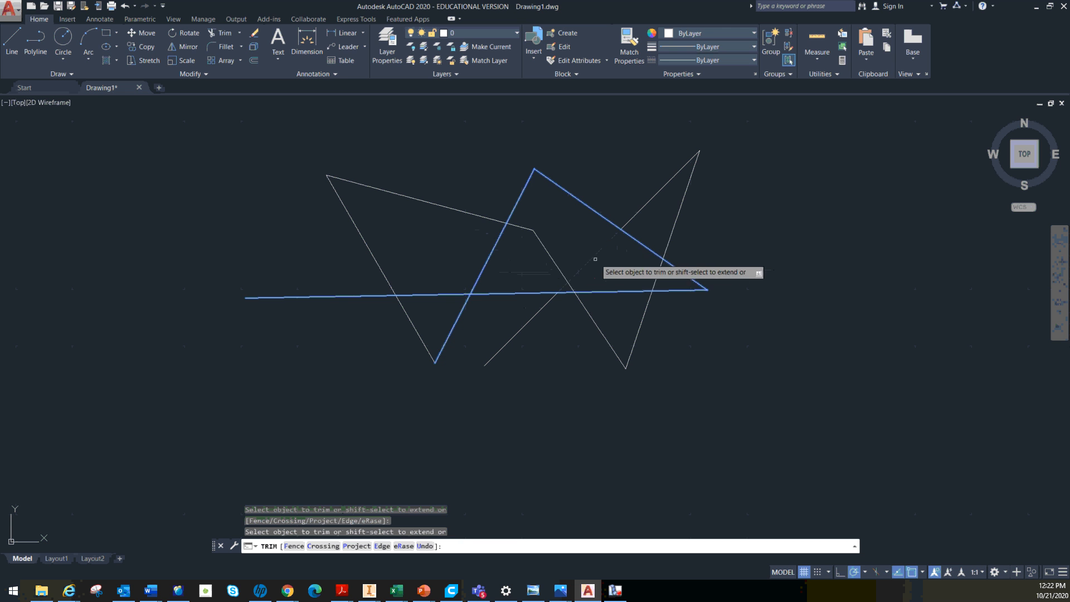
left_click(559, 269)
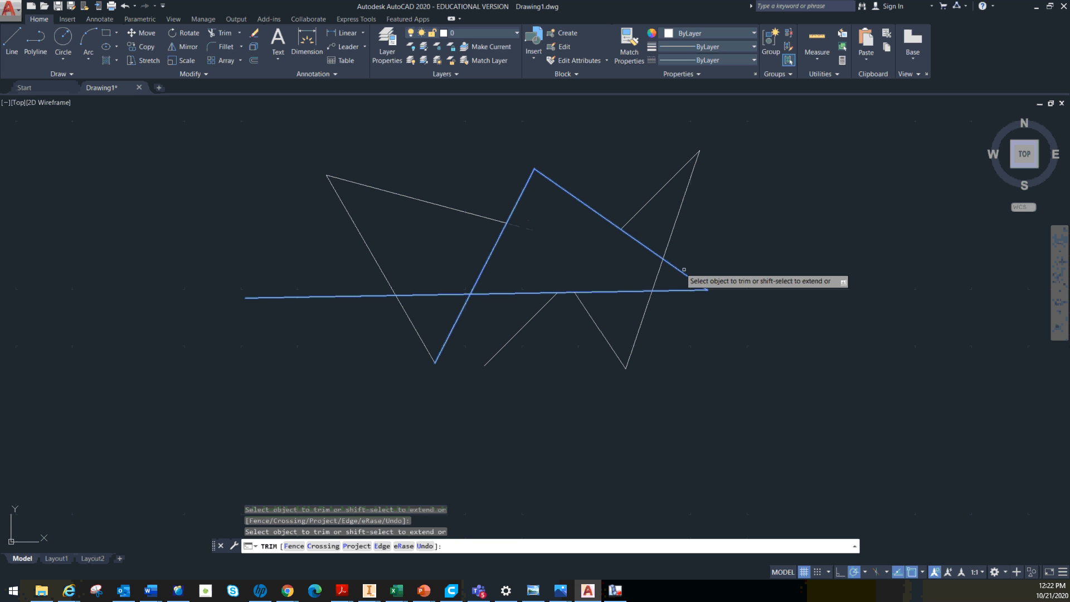
left_click(655, 285)
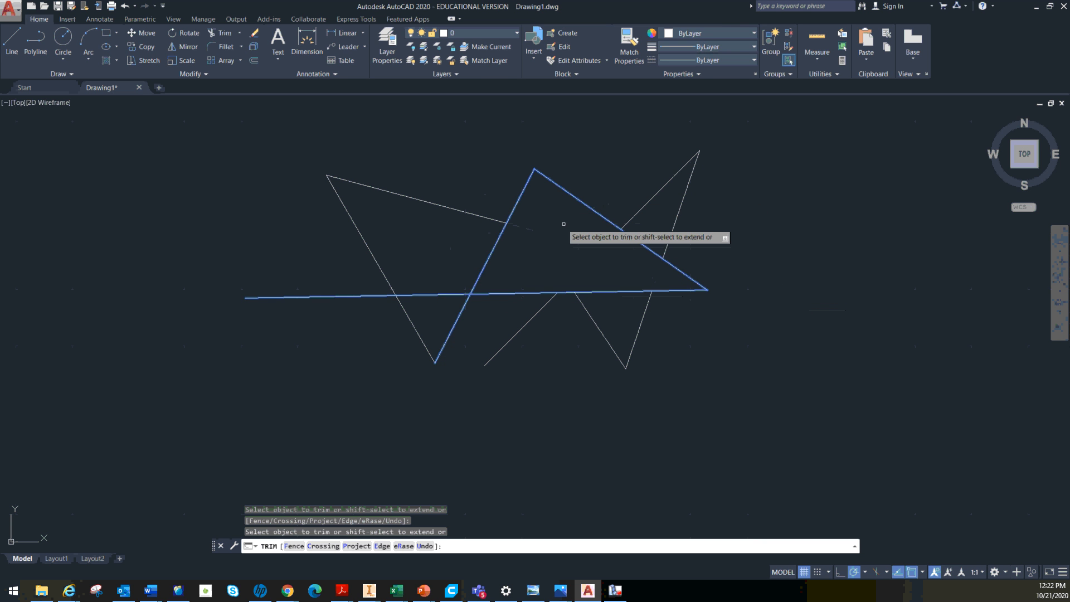
key("Escape")
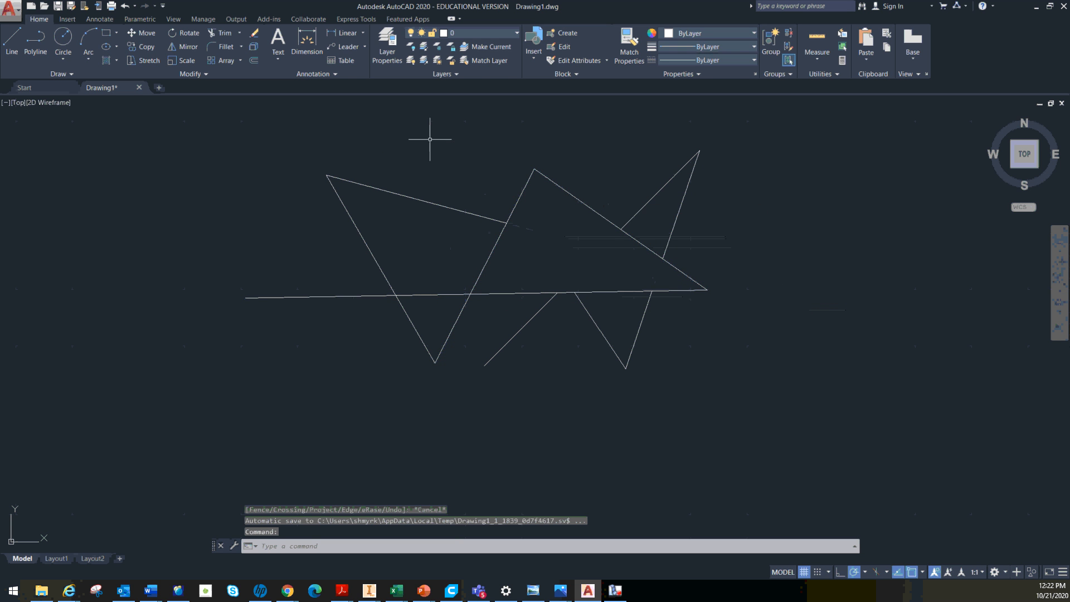
scroll(430, 139, "down", 2)
scroll(472, 180, "up", 2)
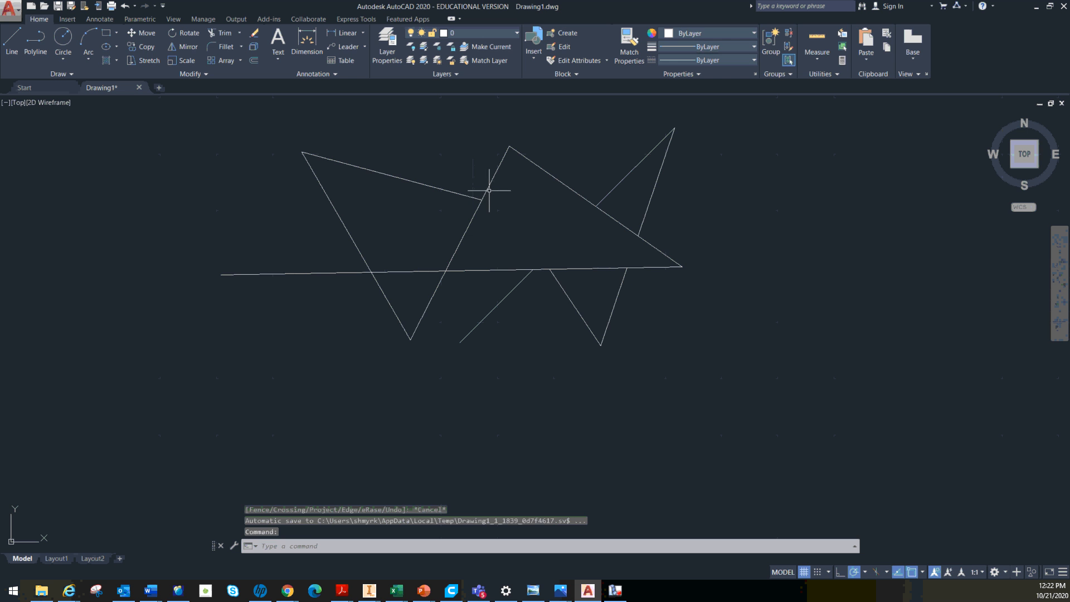
Create a new layer named dimension and set its color to red, index 10
scroll(496, 195, "up", 2)
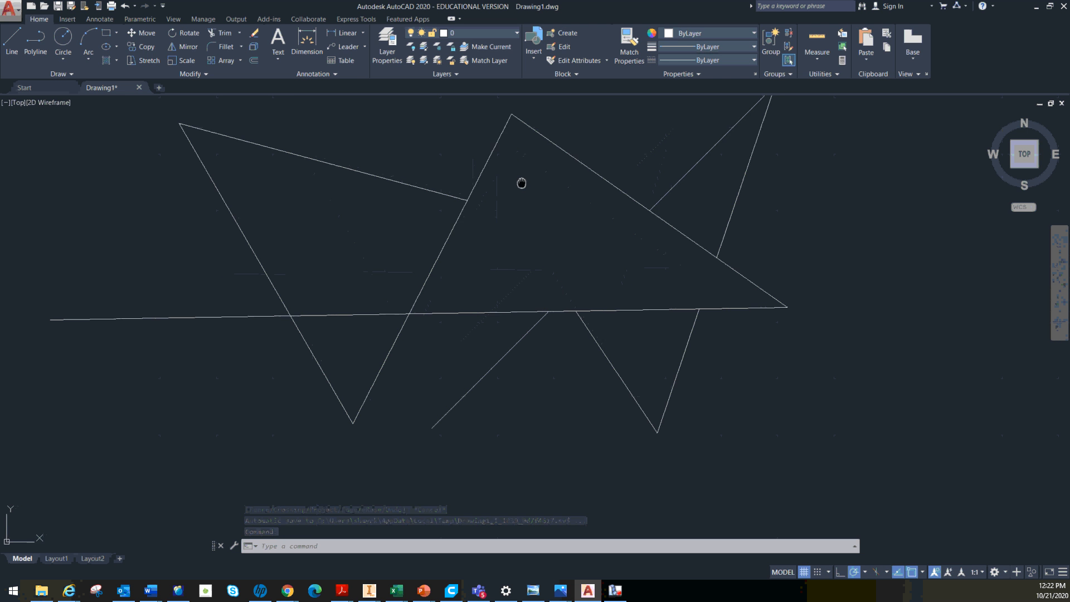
middle_click_drag(521, 182, 436, 242)
scroll(521, 223, "down", 2)
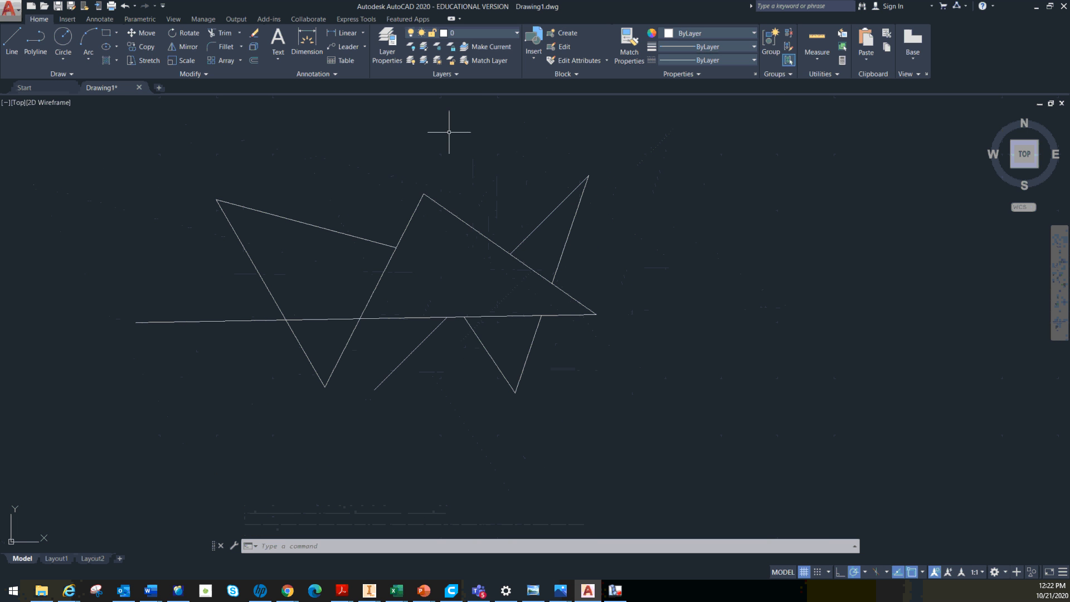
left_click(387, 42)
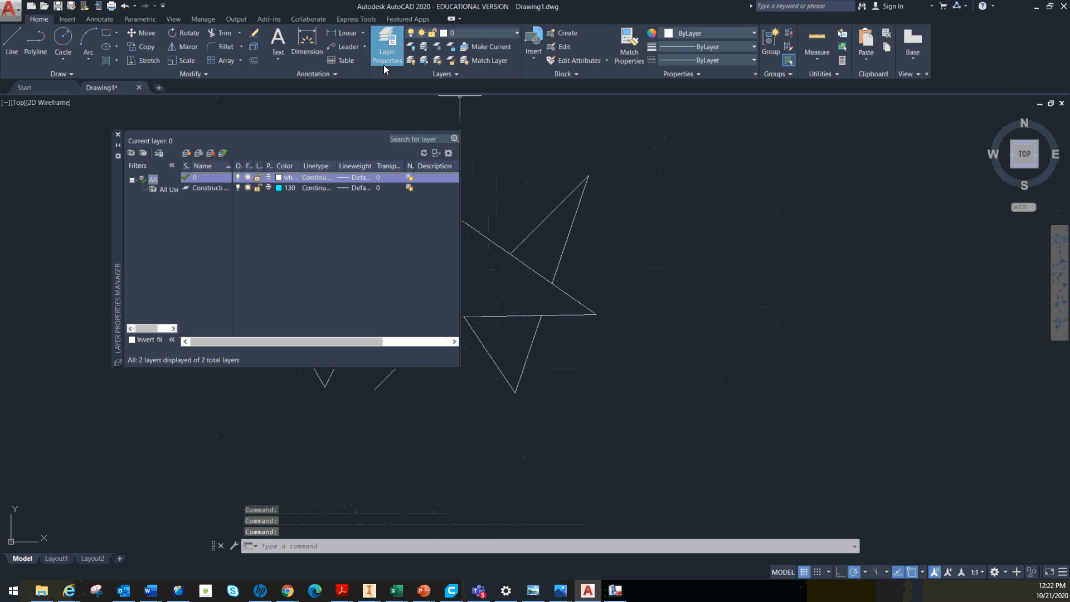
left_click(186, 154)
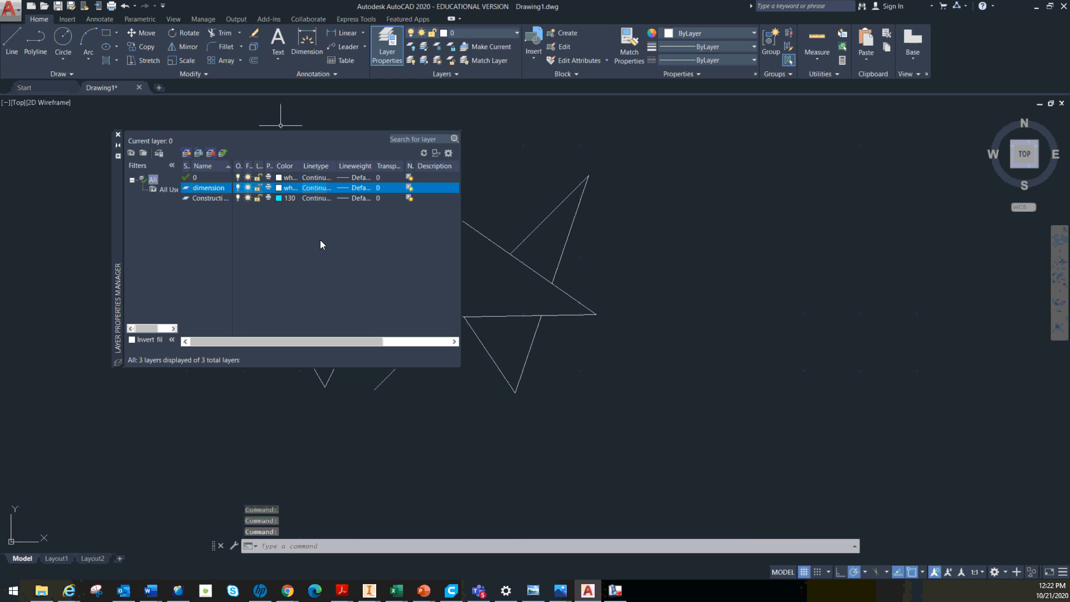
left_click(279, 187)
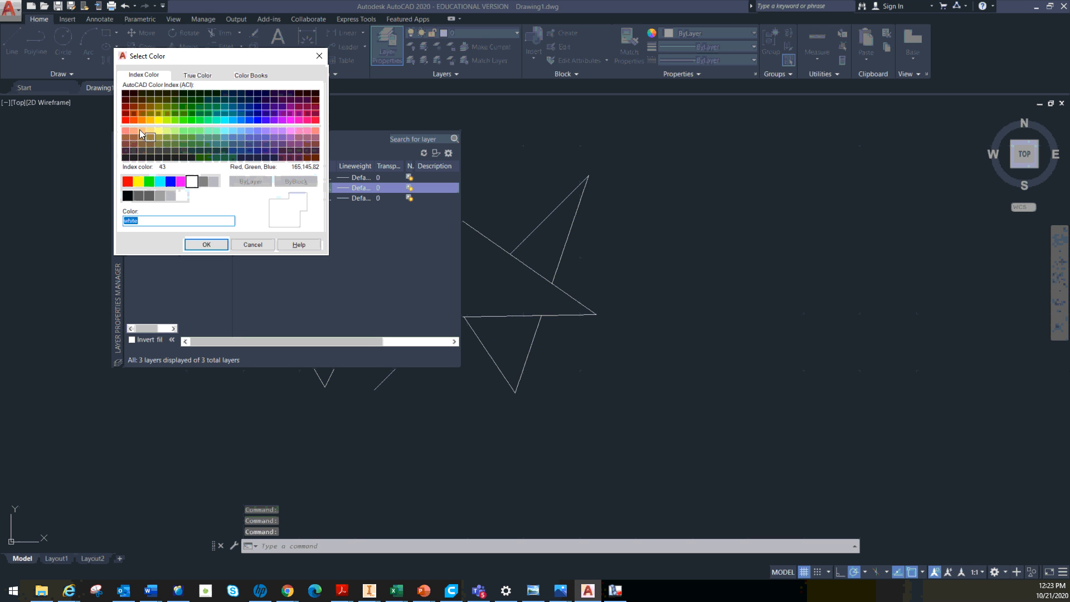
left_click(125, 120)
left_click(204, 246)
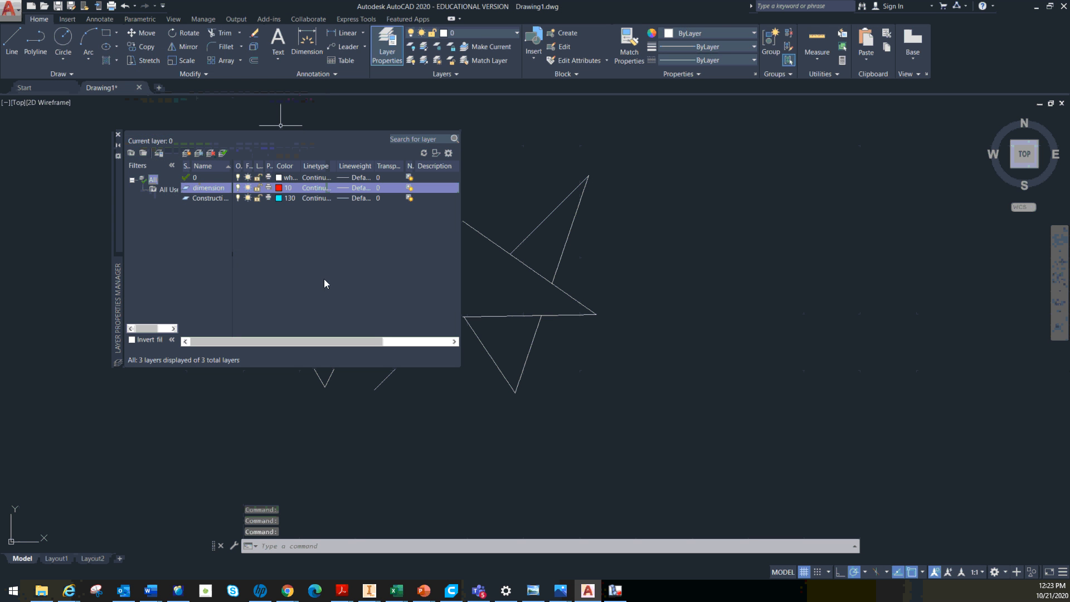
left_click(118, 136)
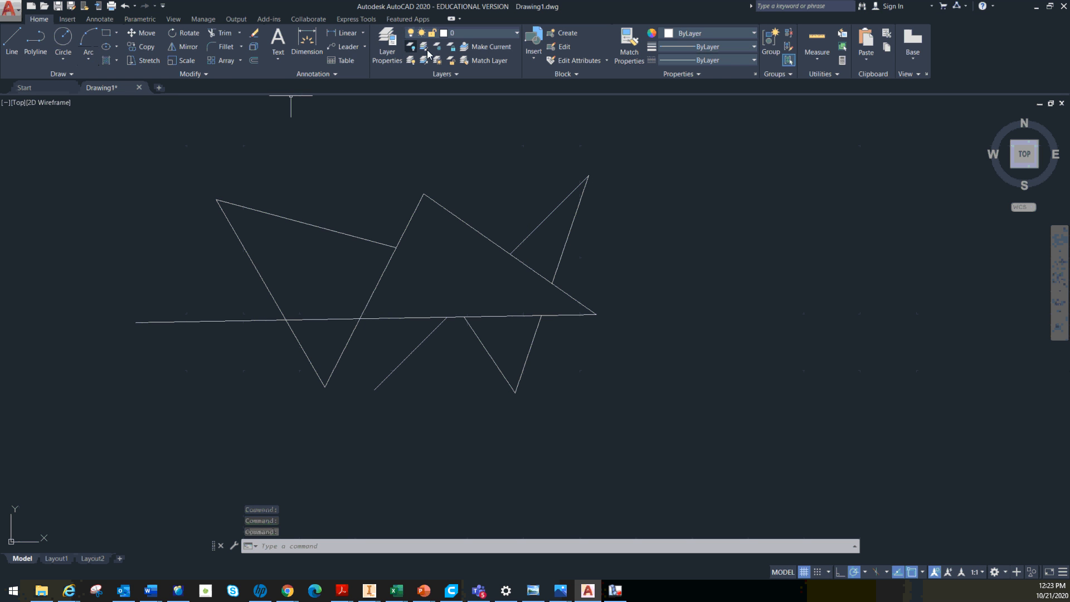
left_click(346, 35)
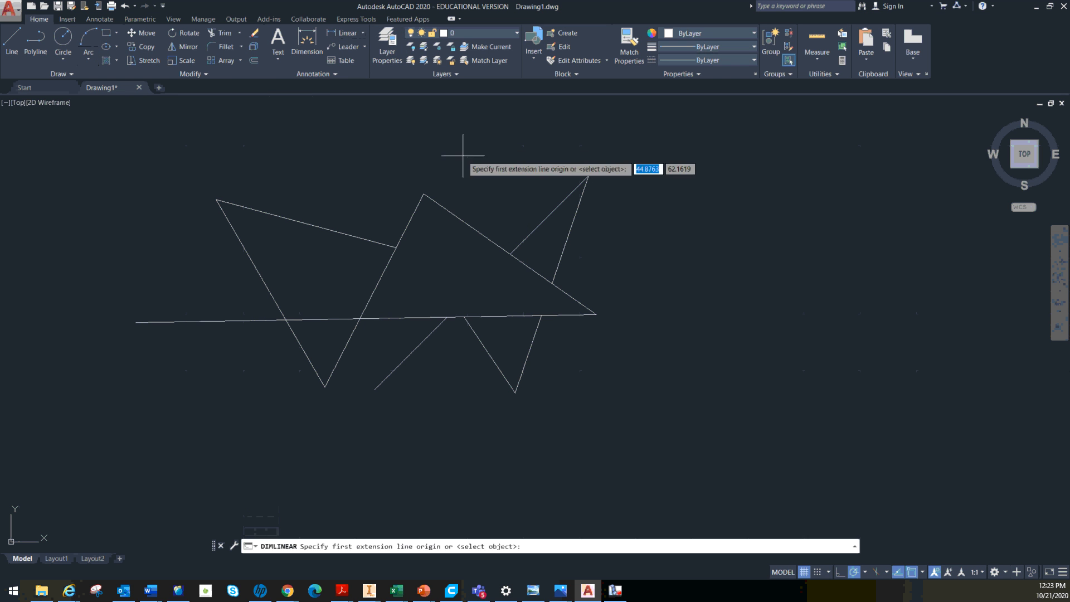
left_click(424, 194)
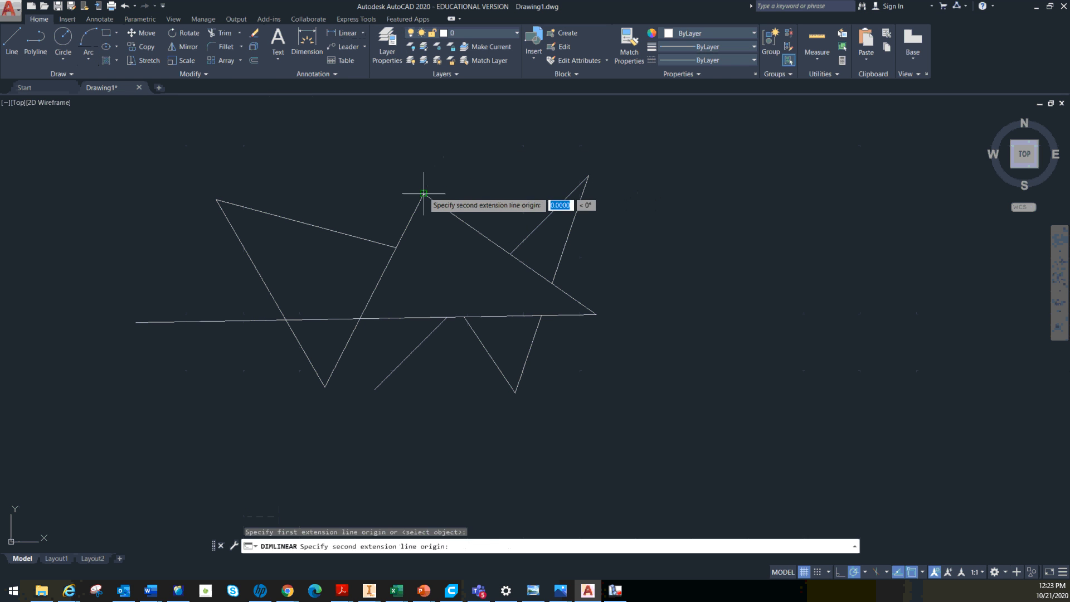
left_click(596, 314)
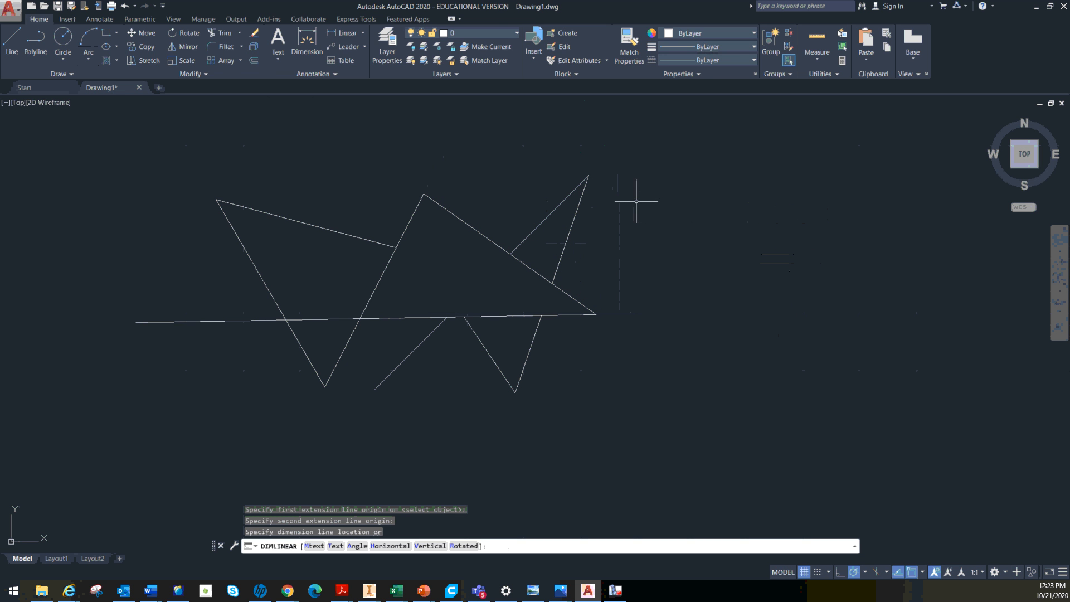
key("Escape")
Make the dimension layer current and add an aligned dimension along the large central triangle's upper-right side, placed outside the small upper spike
left_click(491, 34)
left_click(469, 68)
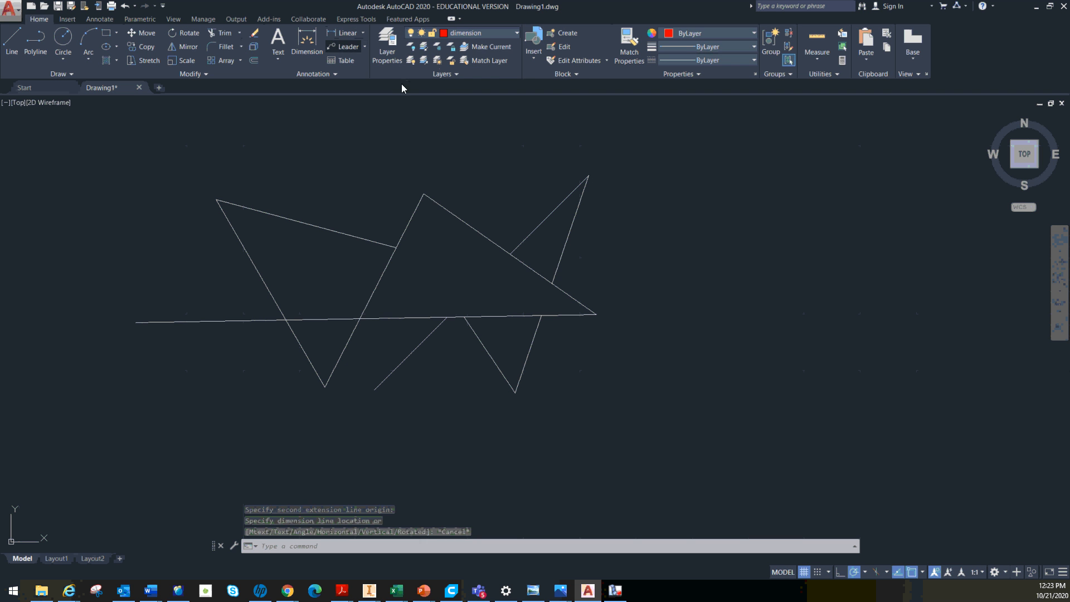
left_click(363, 33)
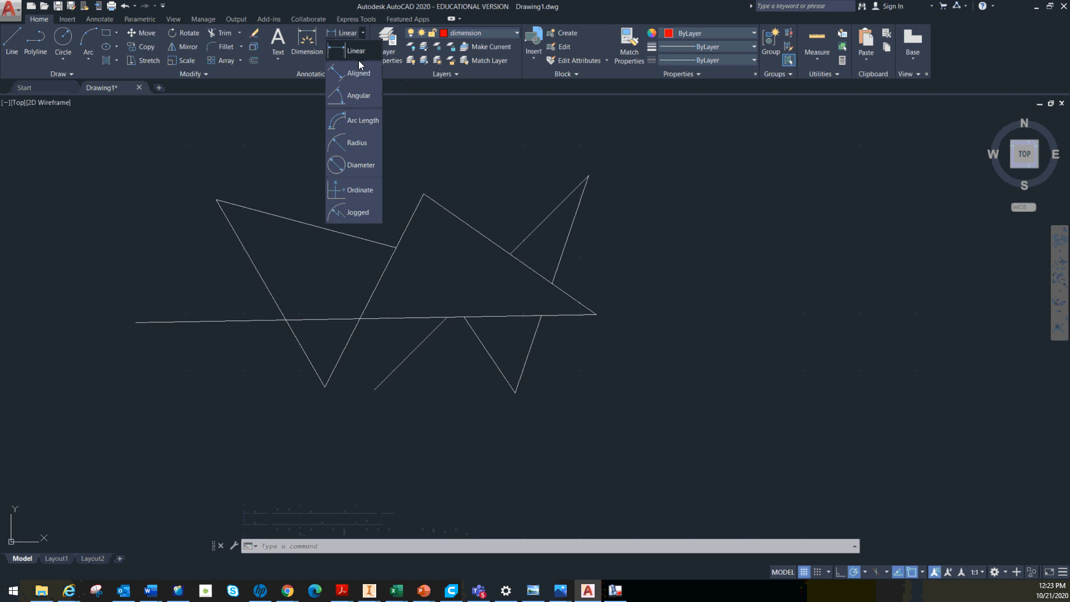
left_click(356, 74)
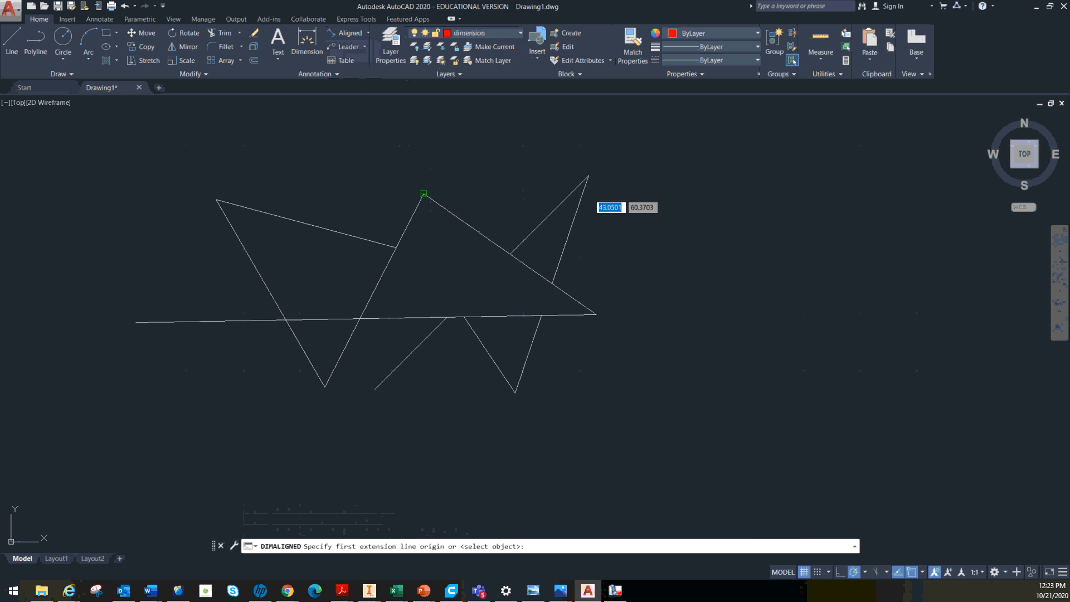
left_click(423, 194)
left_click(595, 314)
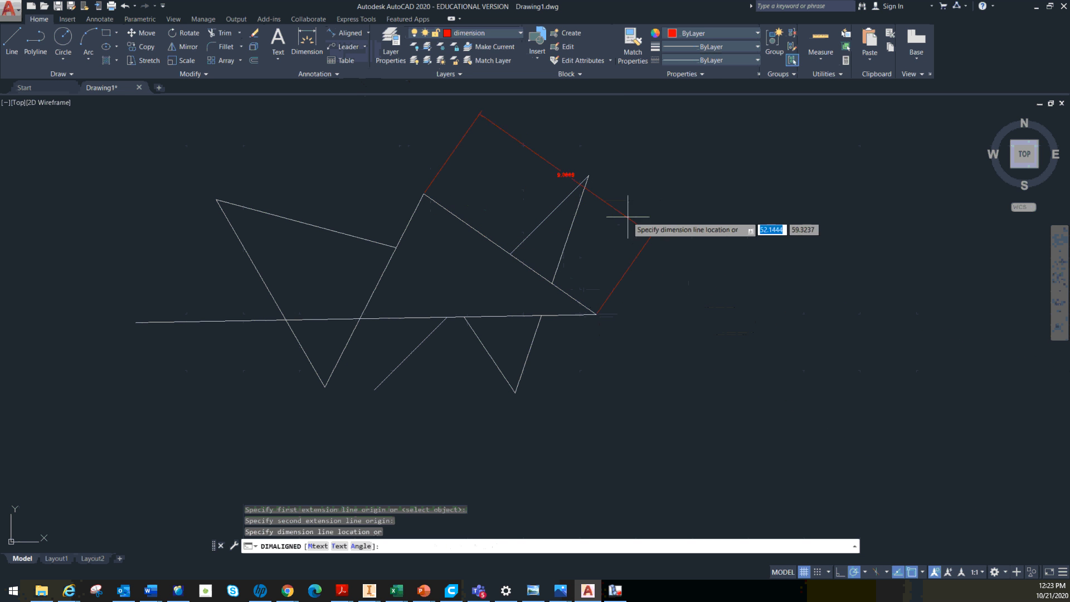
left_click(594, 165)
Hatch the inside of the large central triangle by picking an internal point
scroll(595, 165, "up", 6)
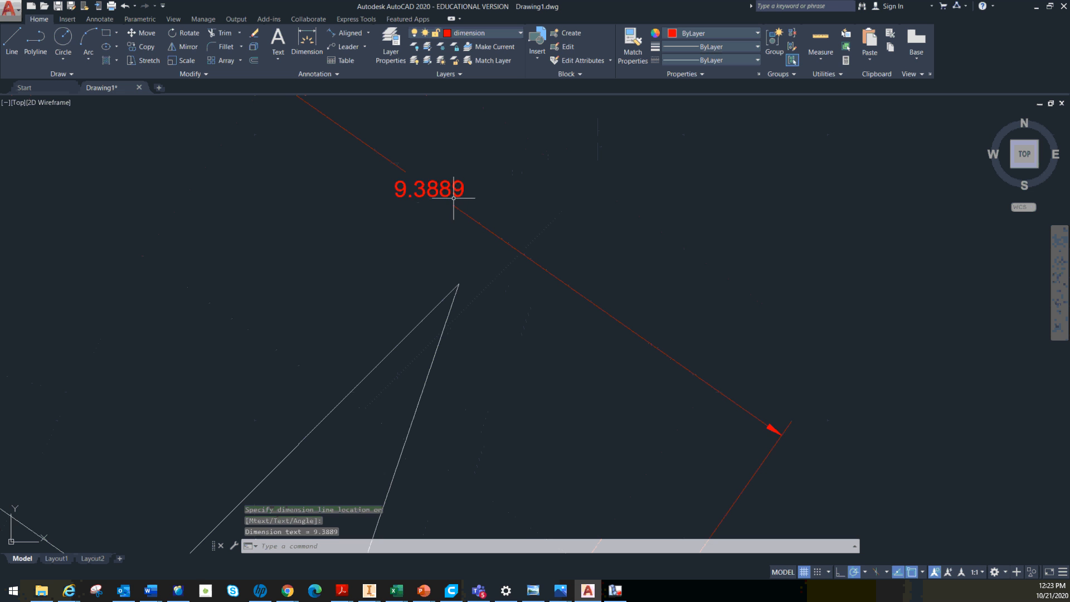
scroll(454, 198, "down", 5)
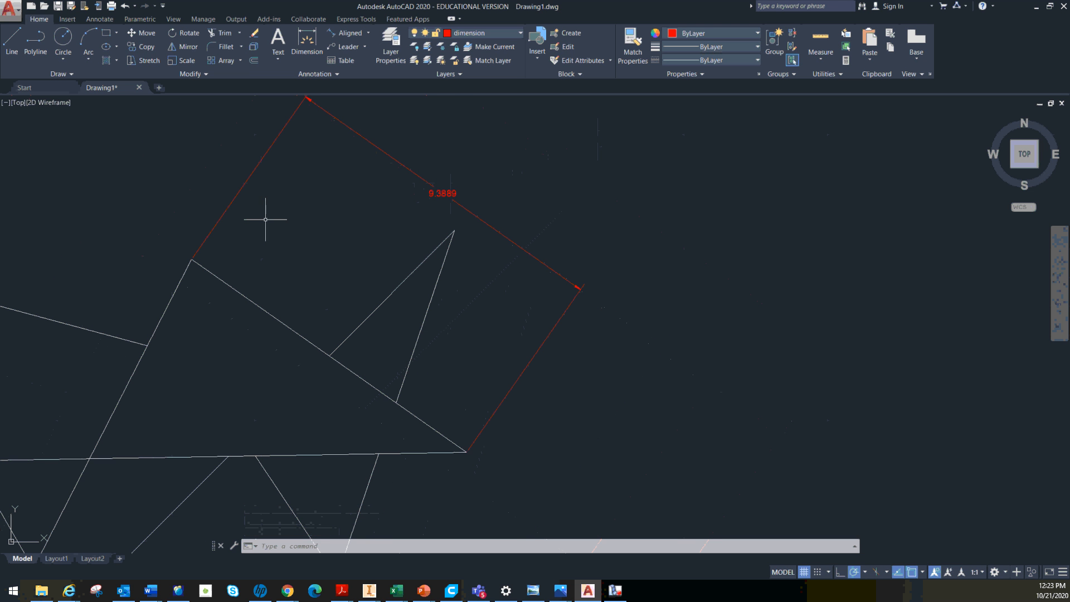
scroll(265, 220, "down", 2)
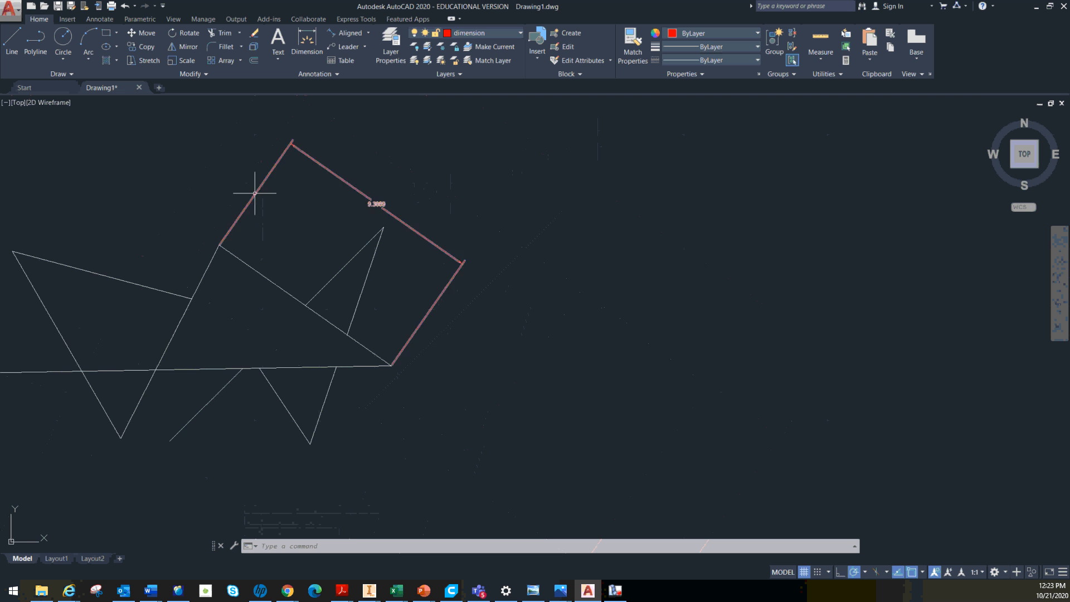
scroll(214, 188, "down", 2)
mouse_move(319, 185)
middle_mouse_down()
mouse_move(171, 225)
mouse_move(405, 207)
middle_mouse_up()
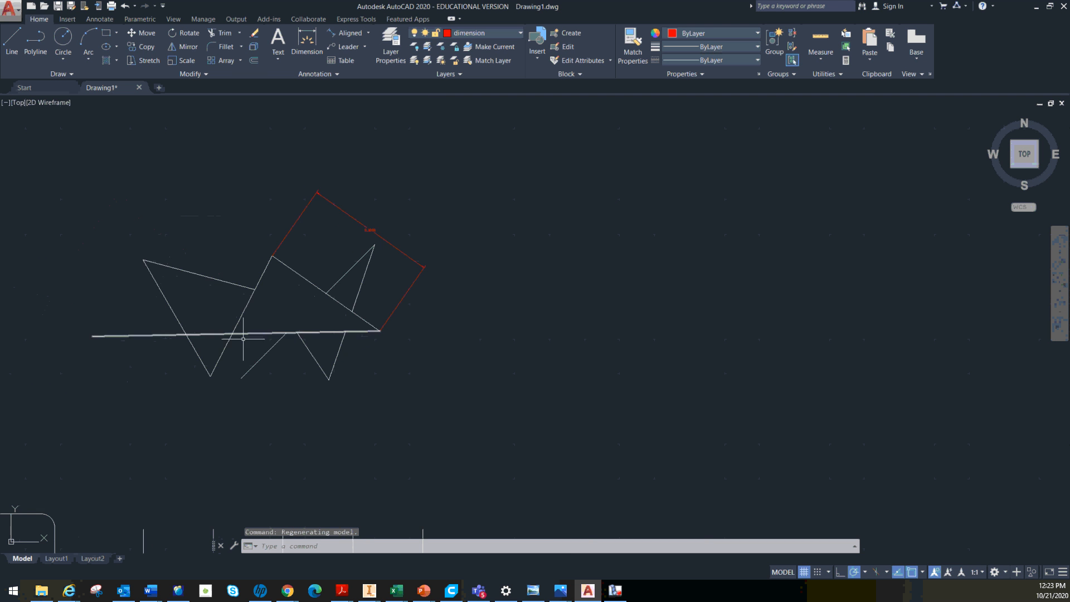
scroll(271, 334, "up", 2)
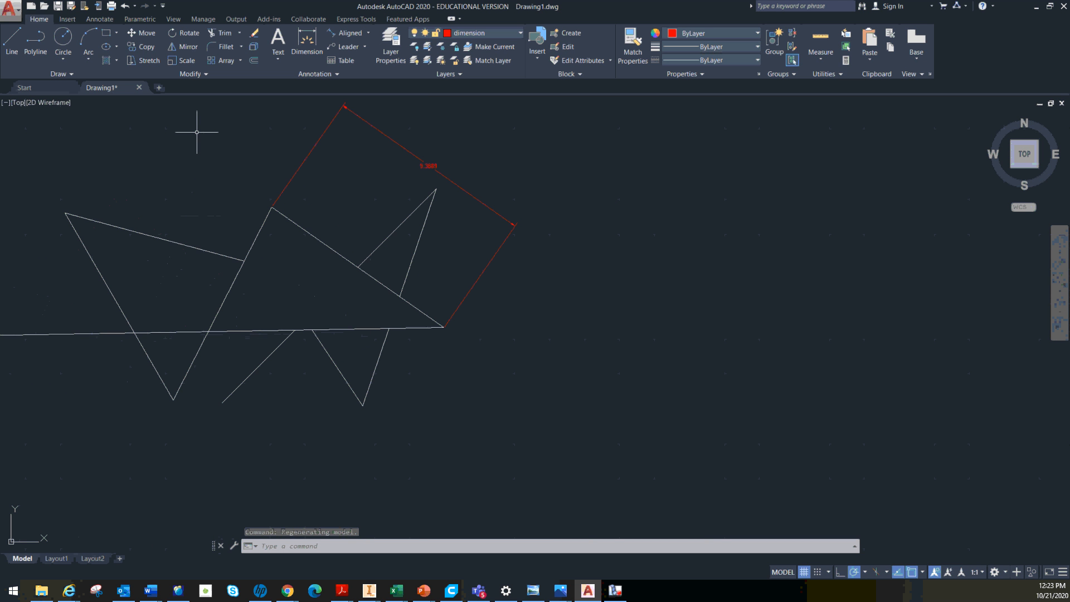
left_click(106, 61)
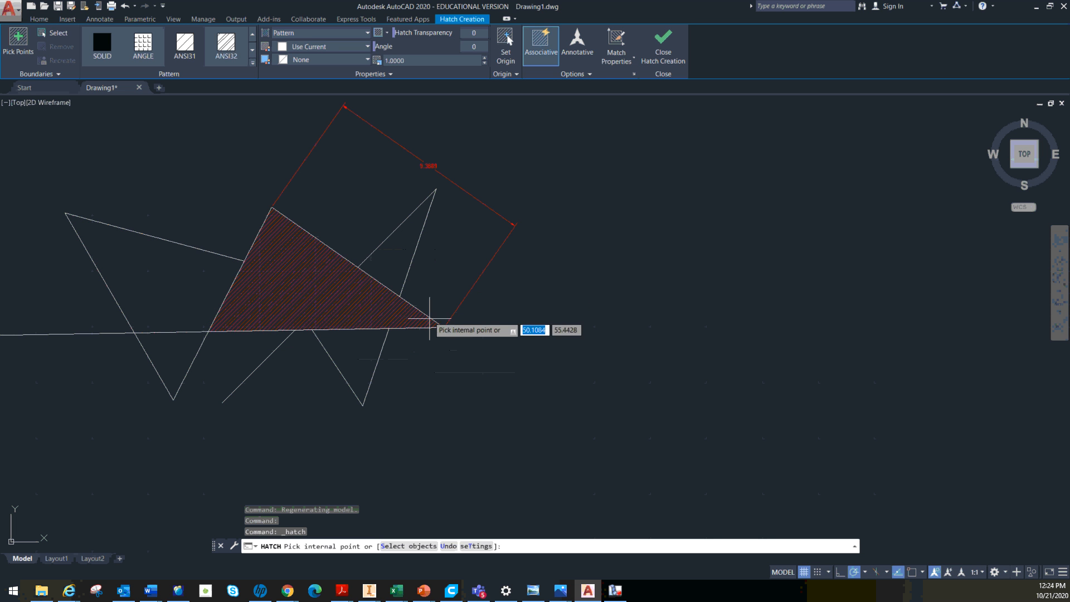
left_click(18, 39)
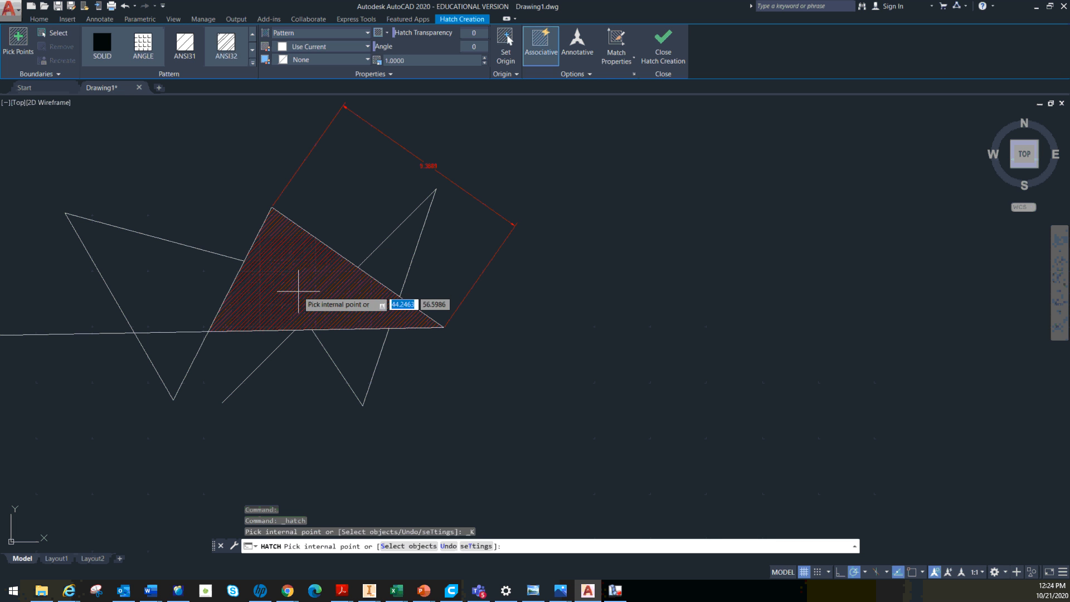
left_click(298, 290)
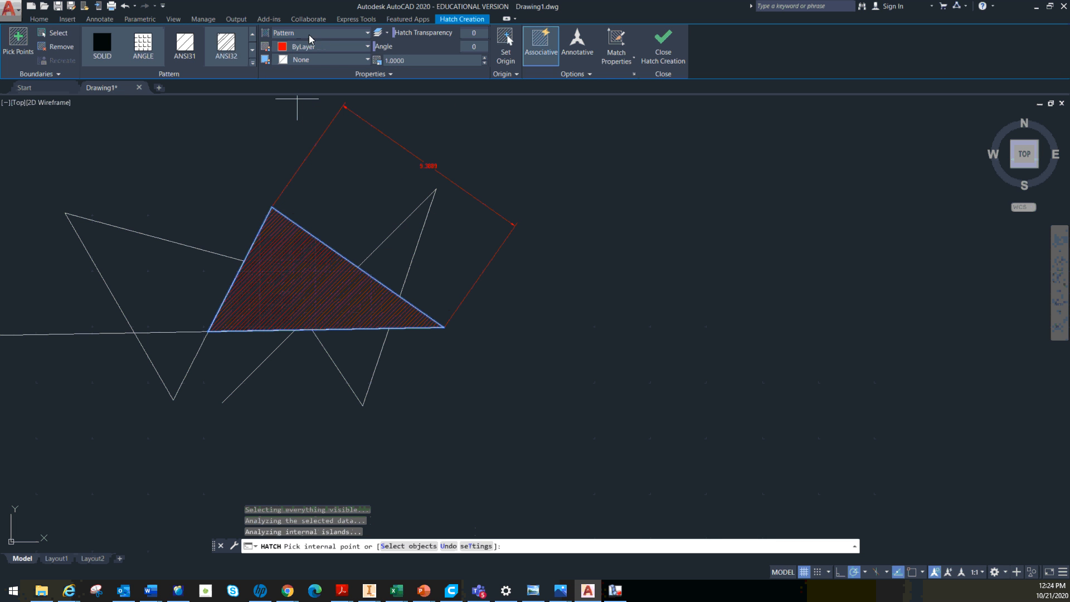
Try a solid fill on the triangle's hatch, return it to the pattern type and browse the available patterns
left_click(365, 34)
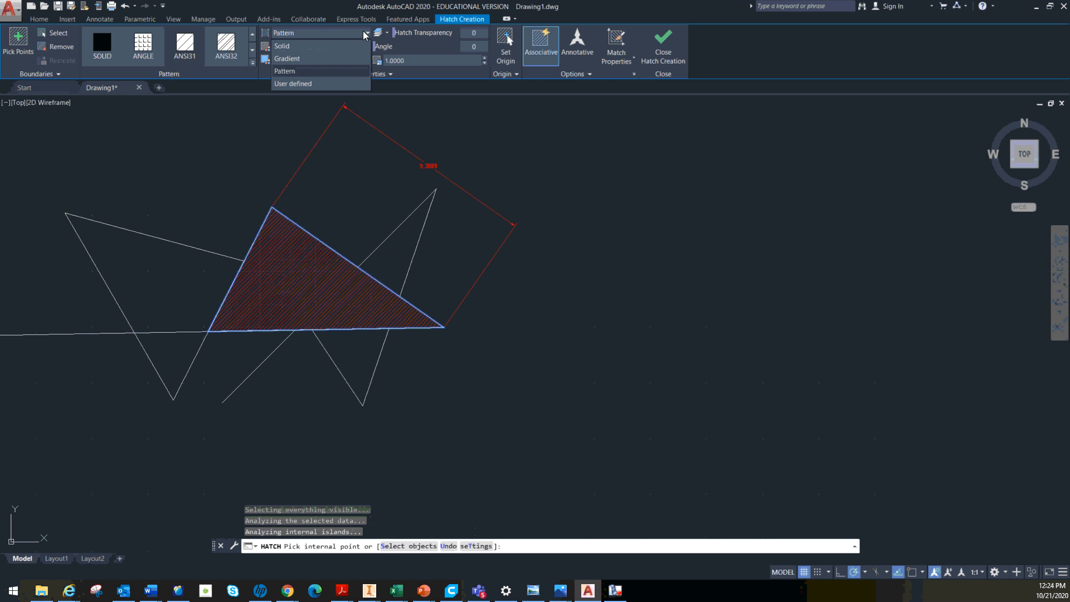
left_click(321, 47)
left_click(339, 31)
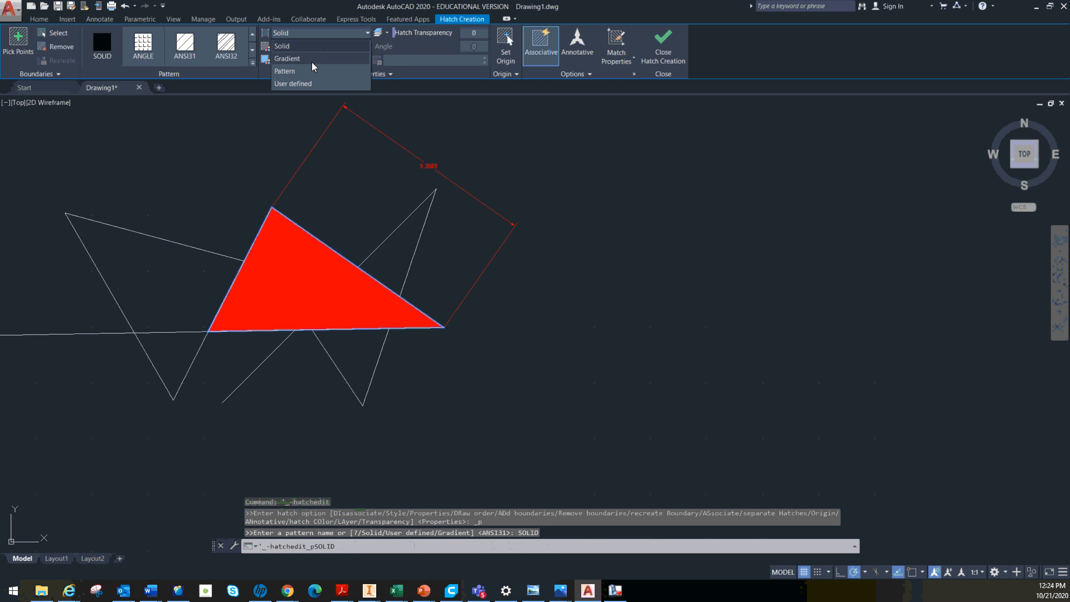
left_click(292, 71)
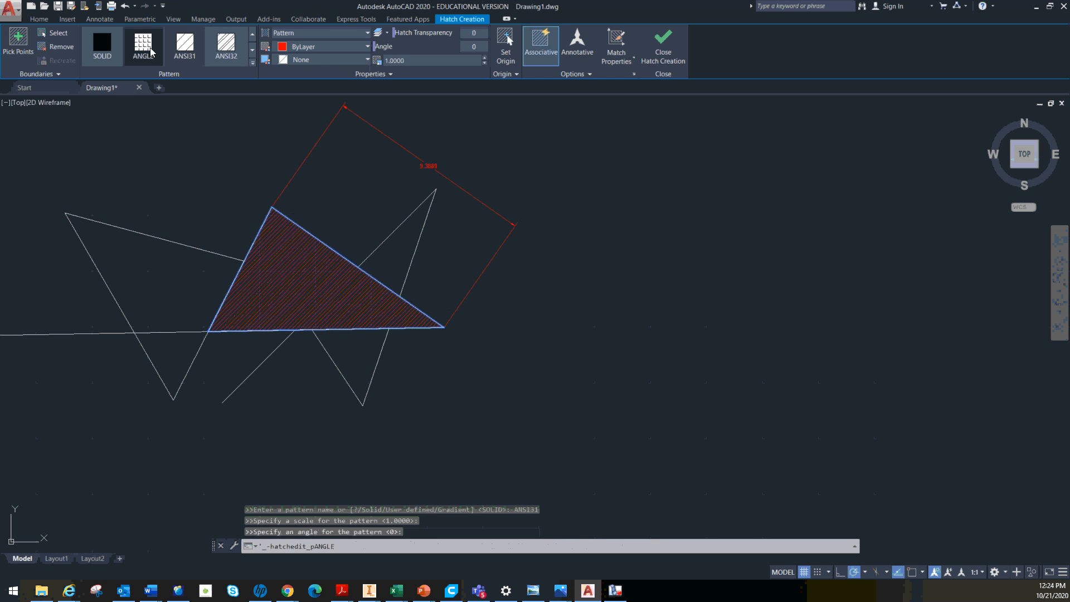
left_click(253, 50)
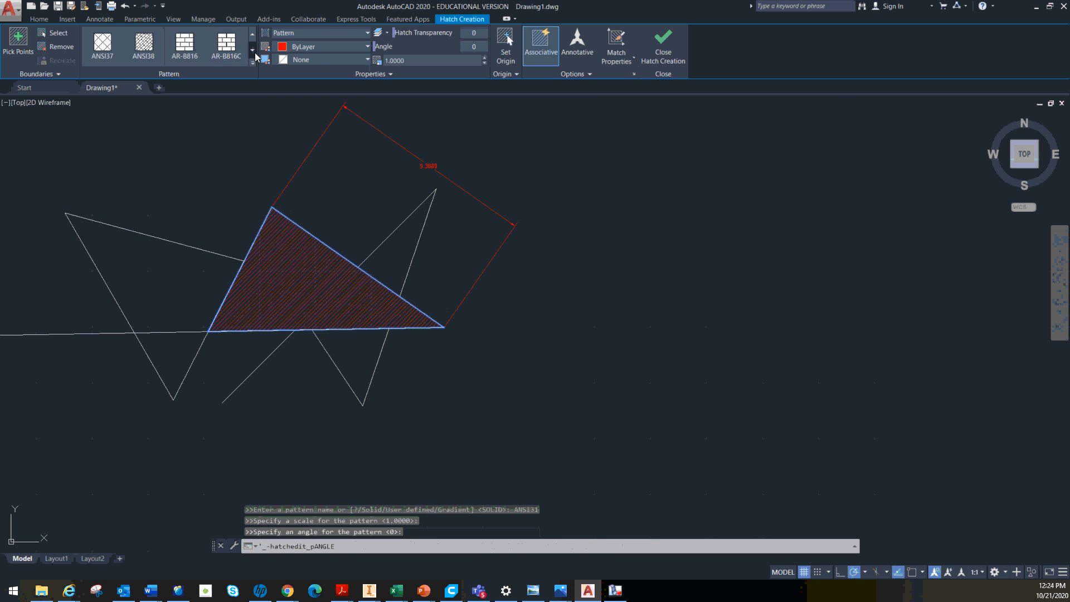
Change the triangle's hatch to a solid fill in yellow (244,238,81) and finish the hatch
left_click(353, 32)
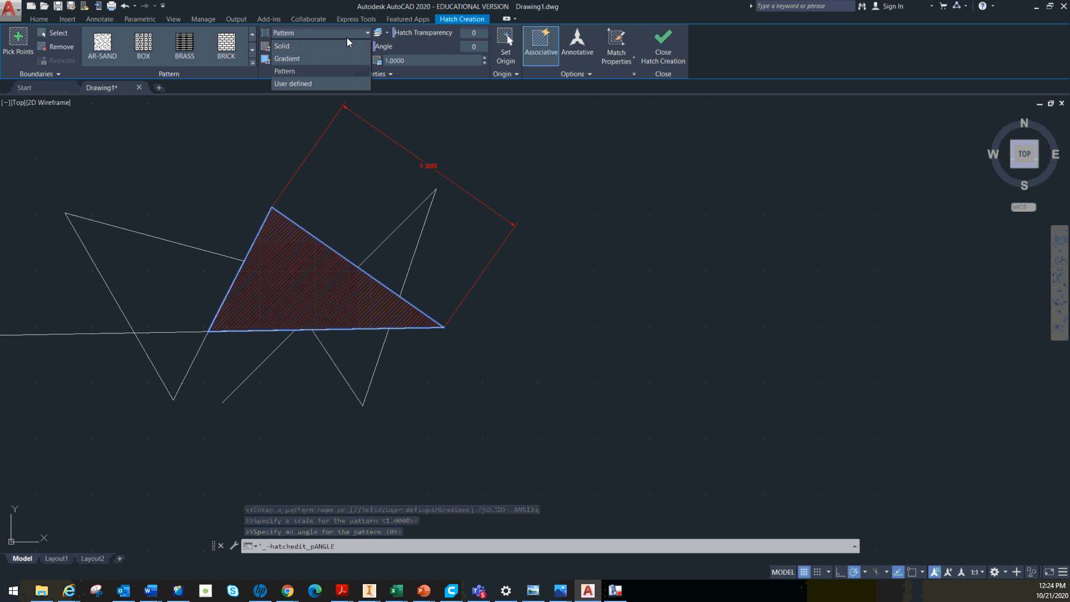
left_click(329, 48)
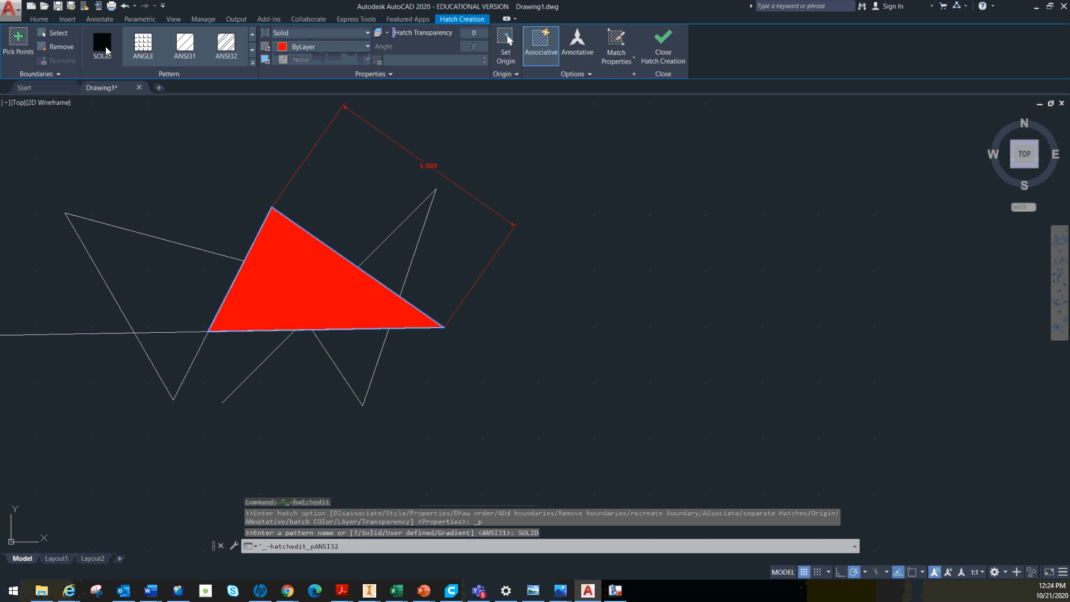
left_click(106, 46)
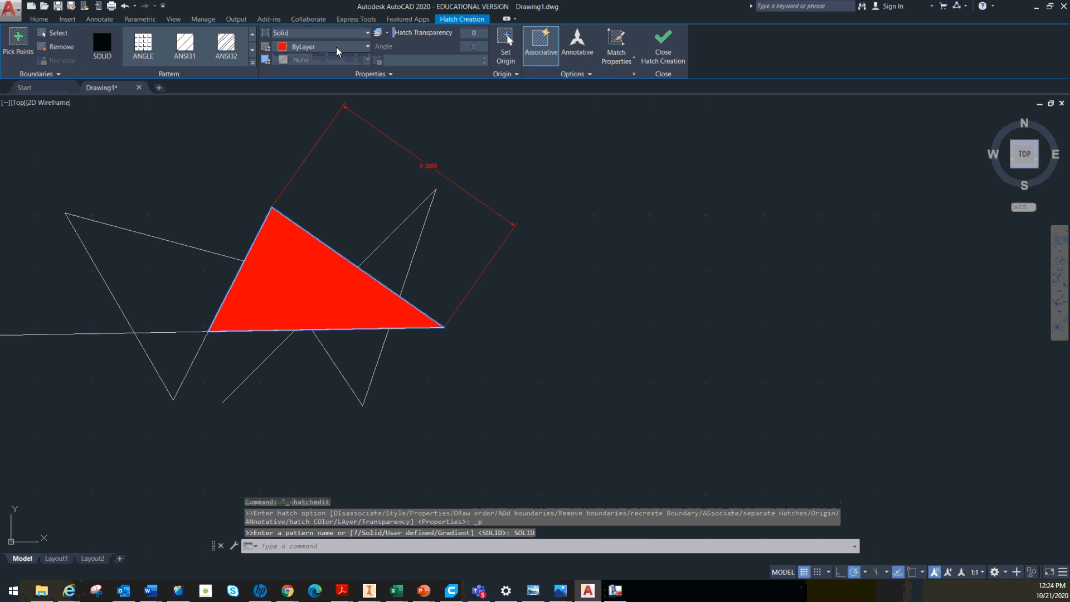
left_click(363, 49)
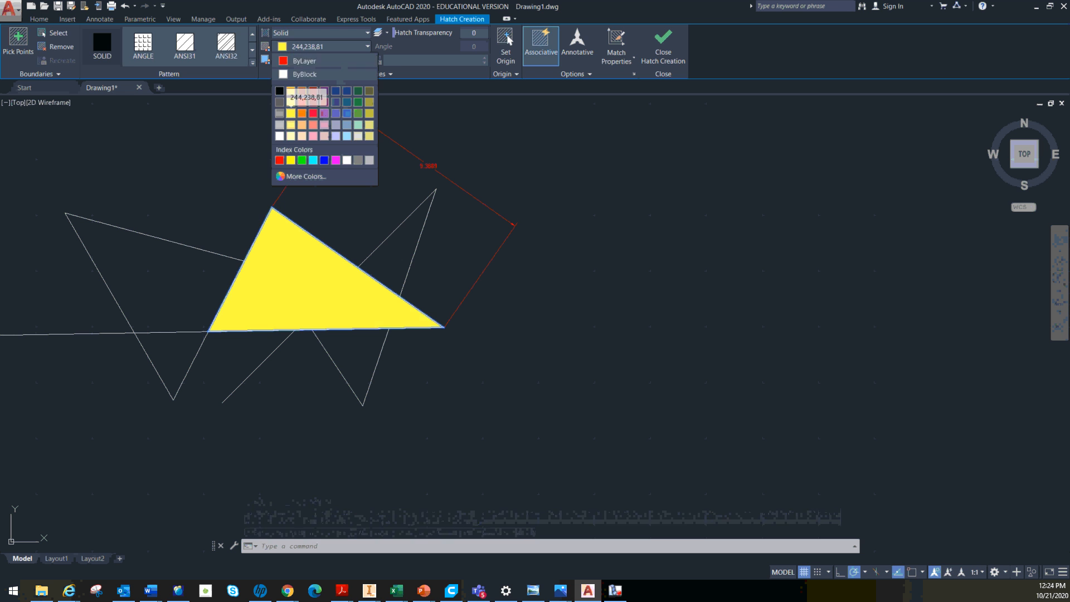
left_click(290, 102)
key("Escape")
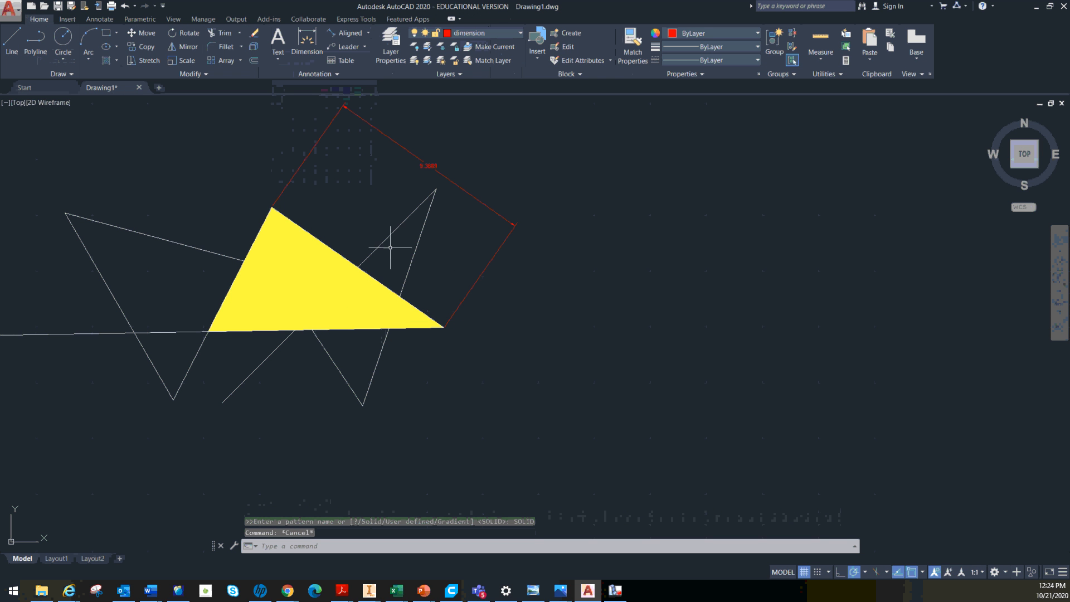